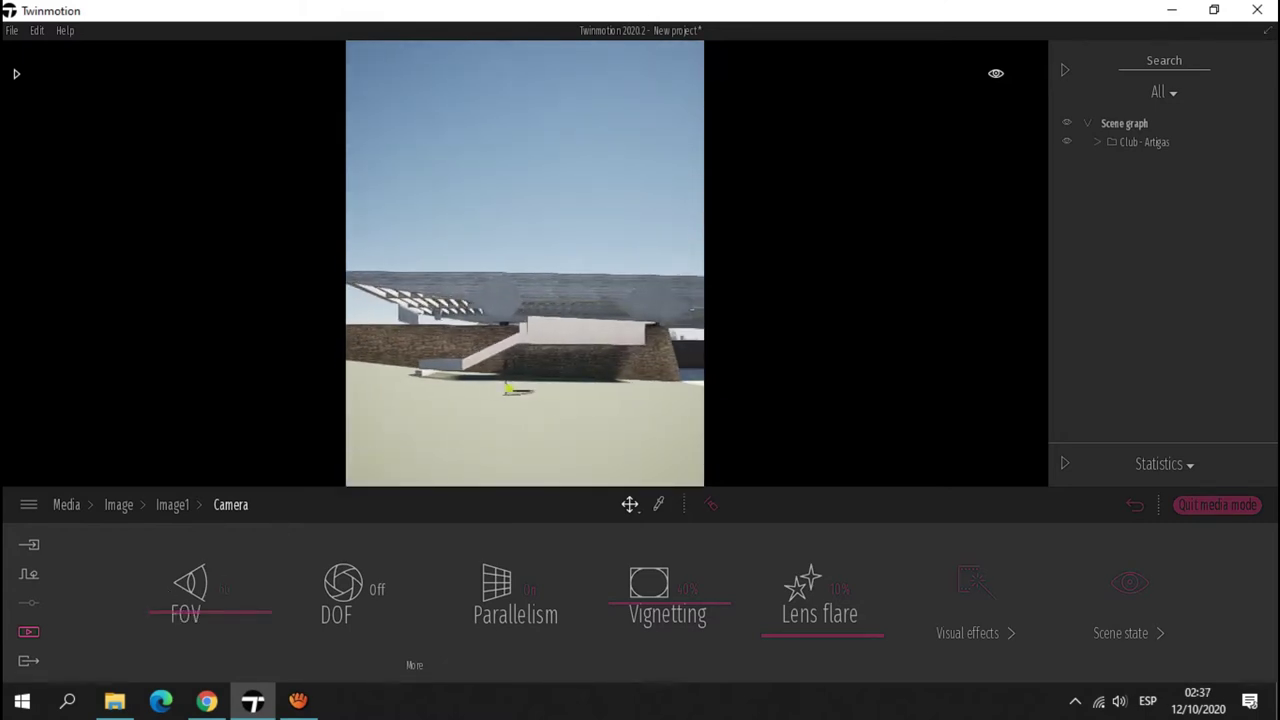
Try colour gradient types such as ISM and D16 in the visual effects of Image1.
left_click(490, 625)
left_click(493, 598)
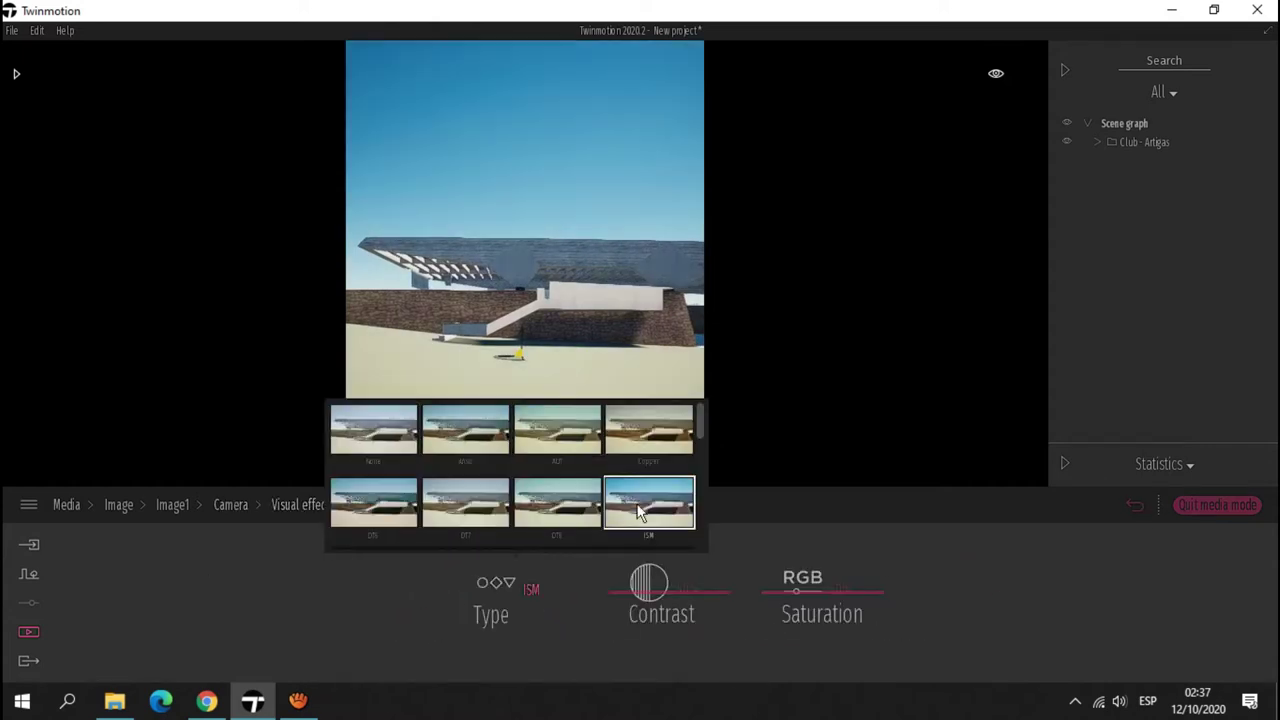
scroll(512, 512, "down", 2)
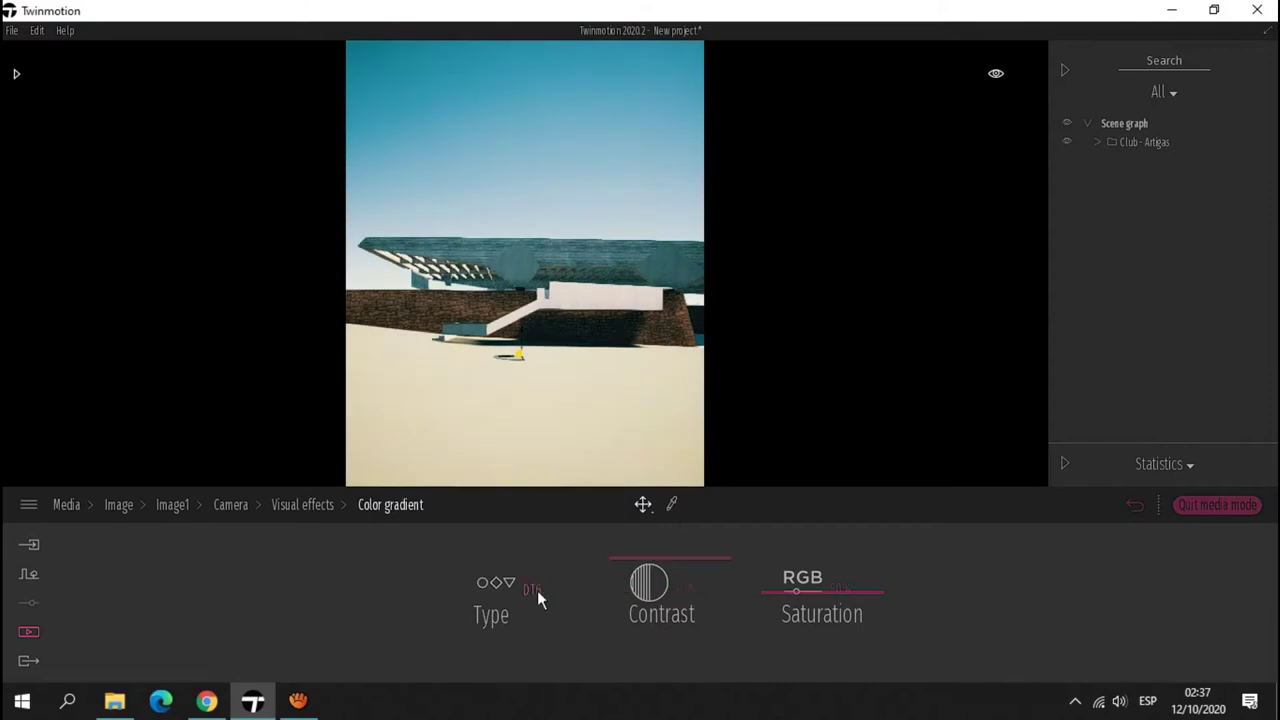
Give Image1 a cloudy sky through its weather settings and open its location settings.
left_click(229, 504)
left_click(111, 600)
left_click_drag(111, 600, 243, 607)
left_click(1203, 620)
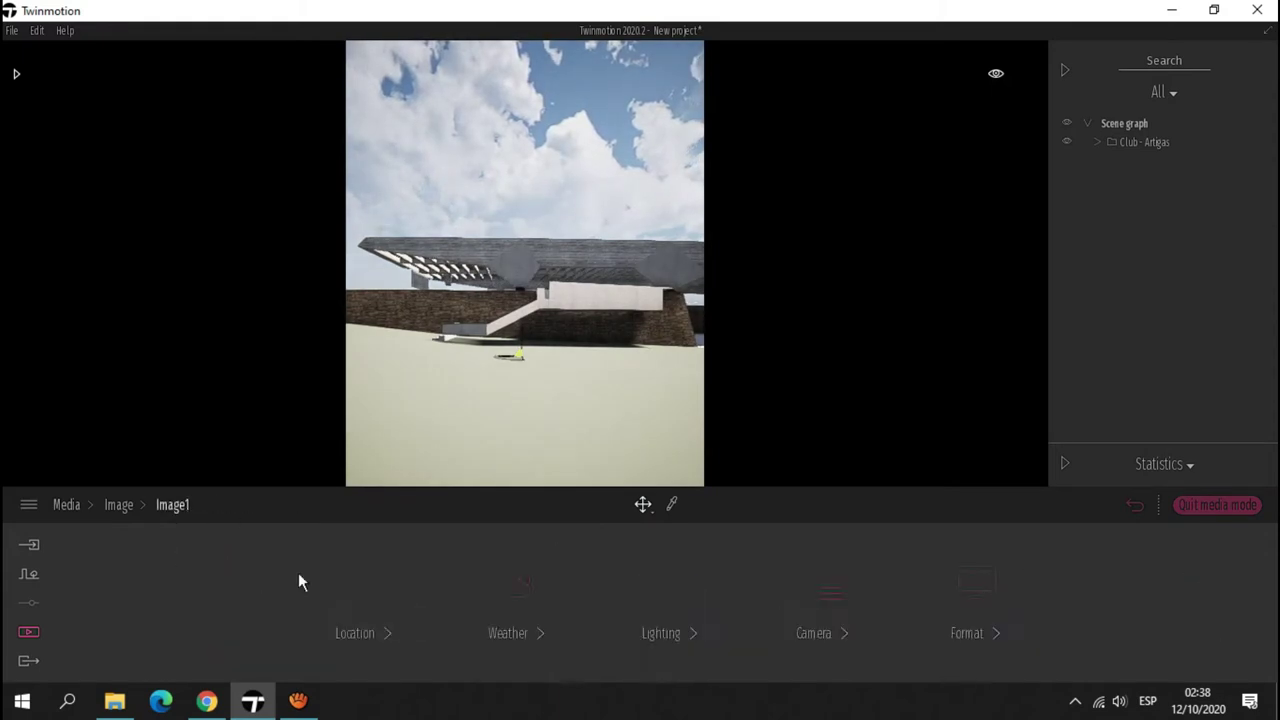
left_click(358, 600)
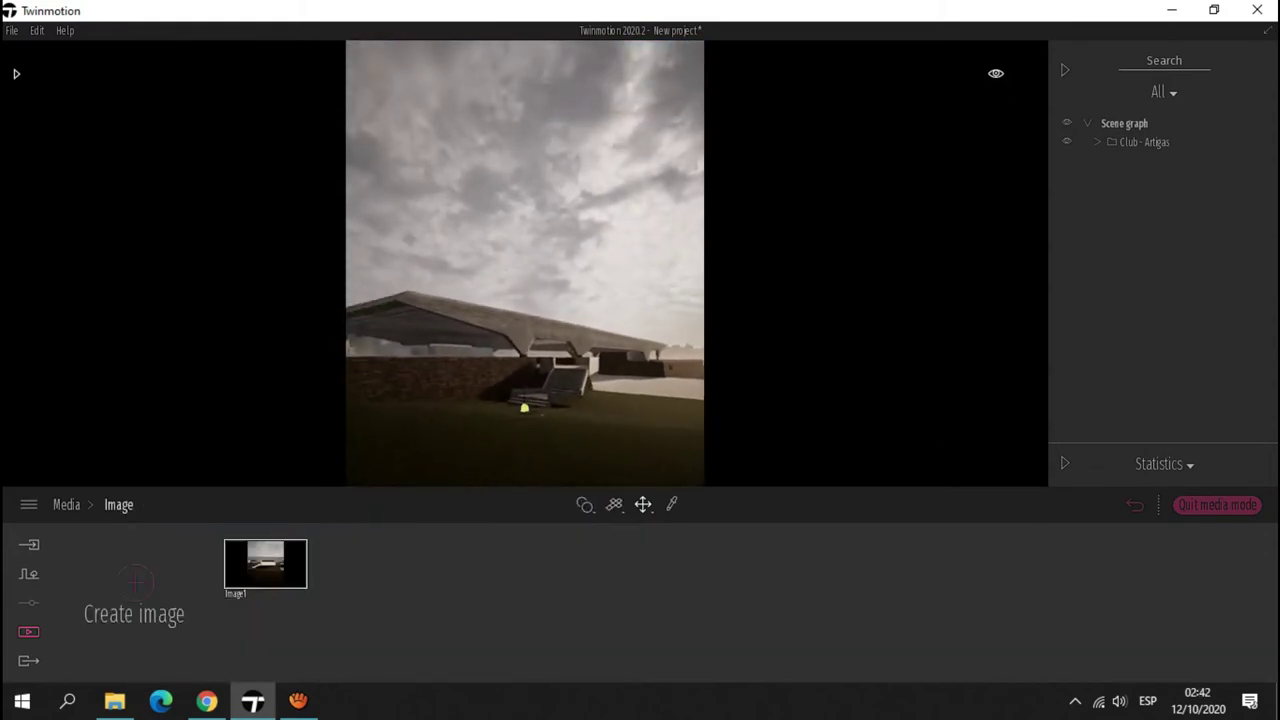
Try a Chinaberry Tree and a King Palm near the stone wall, and place a Canary Date Palm beside the staircase.
mouse_move(275, 538)
left_click_drag(503, 375, 503, 357)
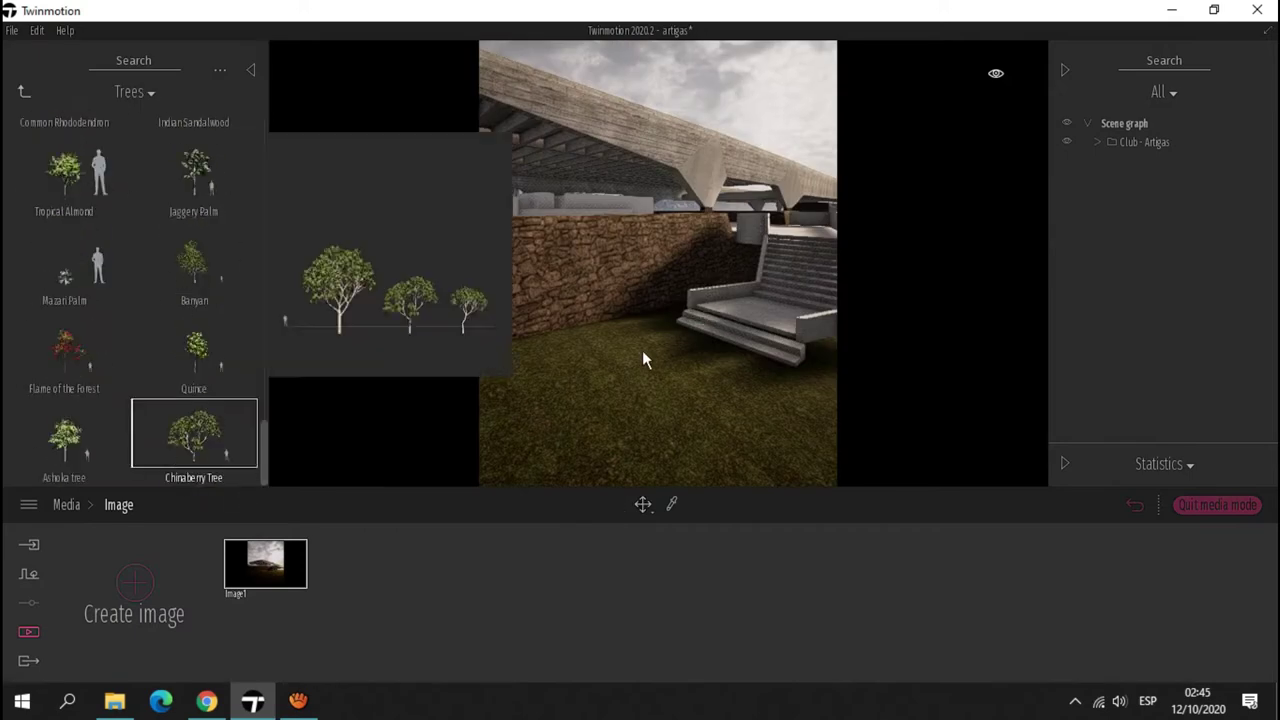
left_click_drag(194, 392, 710, 310)
scroll(130, 300, "up", 3)
left_click_drag(63, 290, 678, 298)
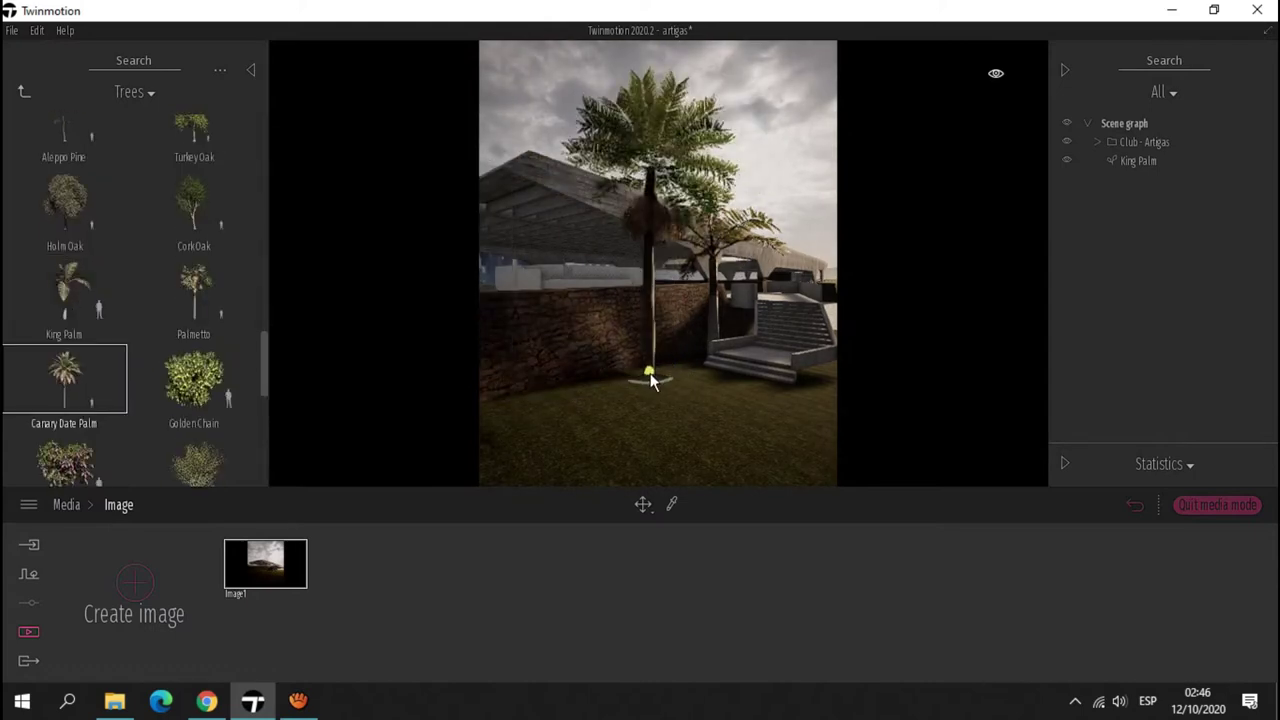
left_click_drag(650, 382, 652, 384)
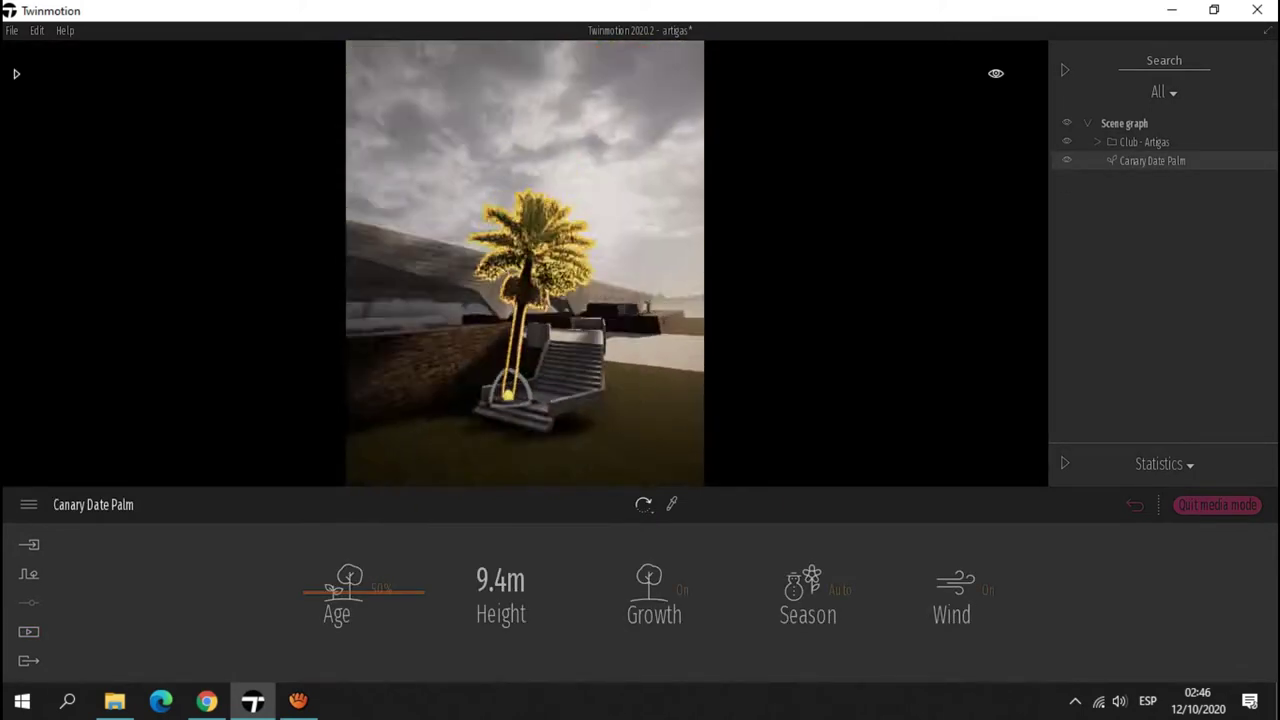
left_click(16, 73)
mouse_move(76, 385)
left_click_drag(97, 310, 657, 363)
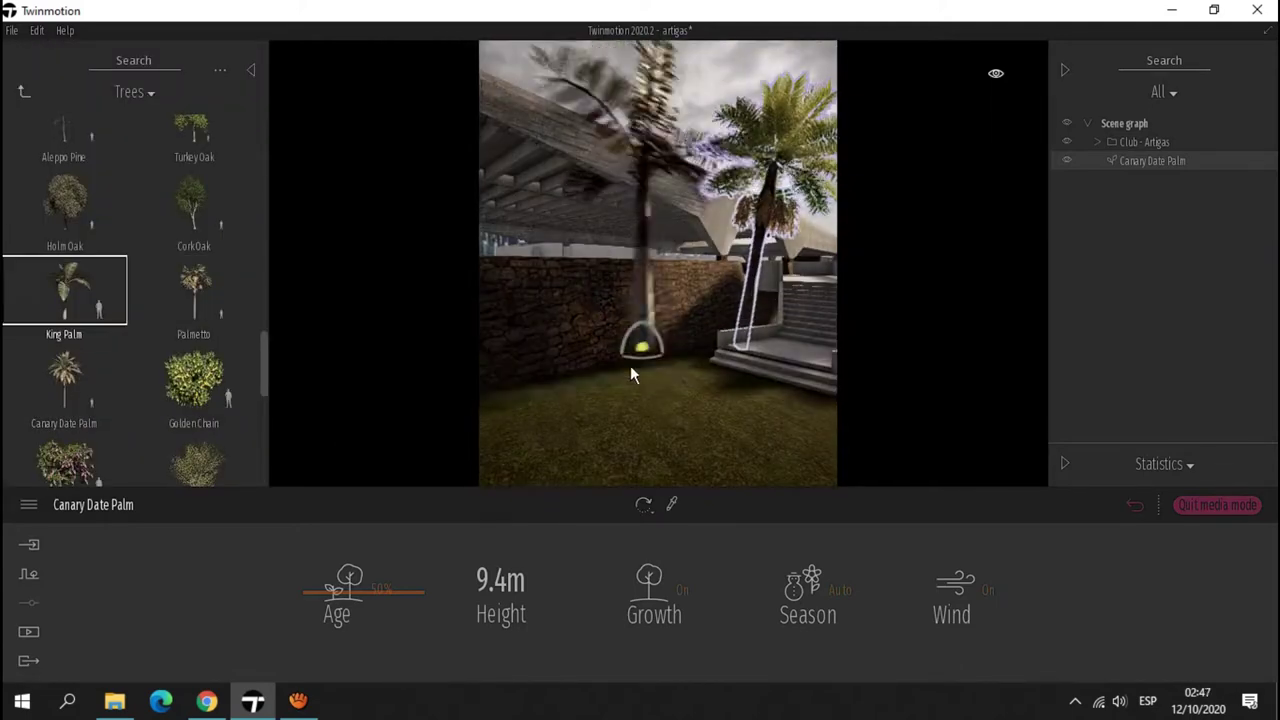
left_click(565, 420)
key("ctrl+z")
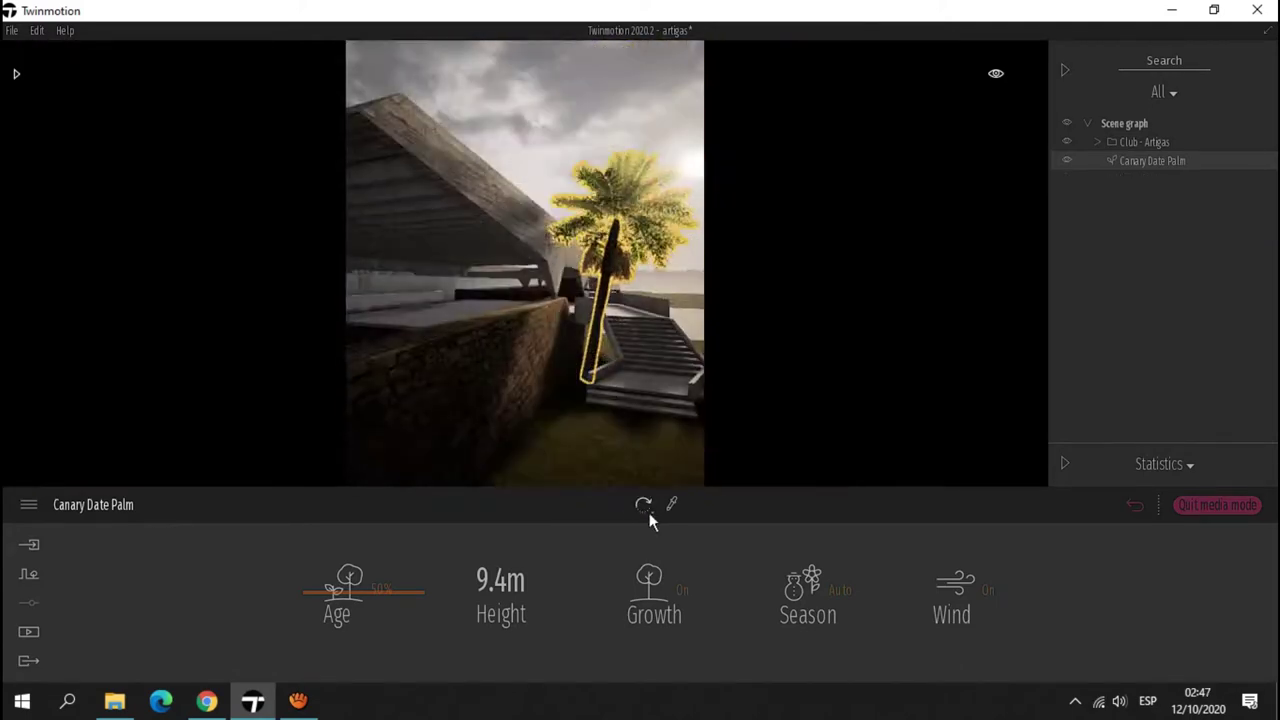
key("ctrl+z")
Place a King Palm in front of the stone wall beside the staircase and scale it down to about 6.6 m high.
left_click(16, 73)
left_click_drag(65, 290, 700, 410)
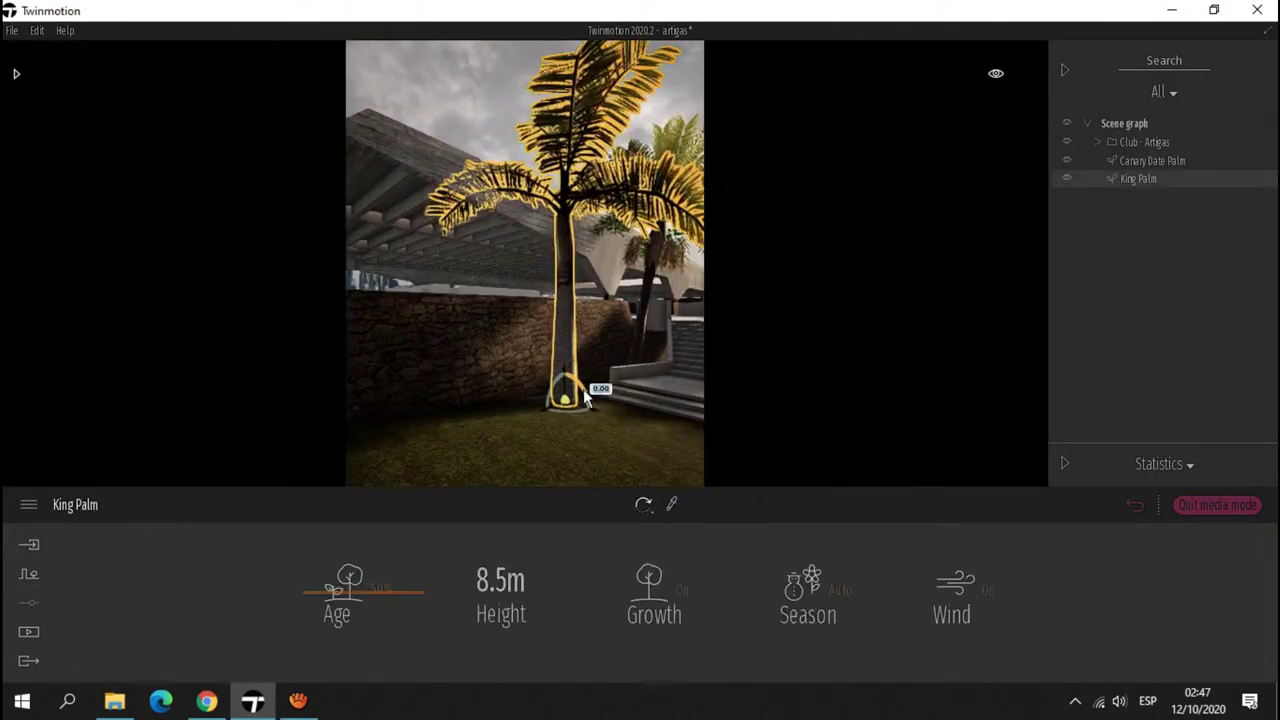
left_click_drag(589, 397, 528, 451)
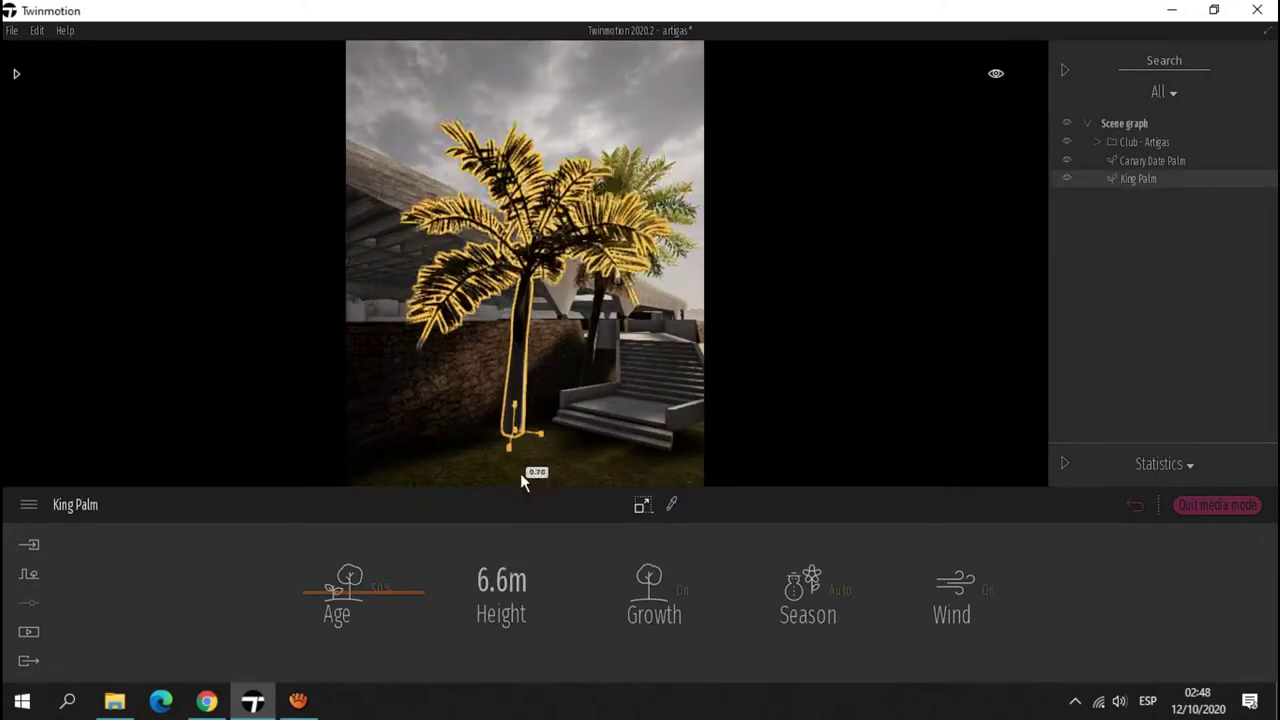
Try a Curry Leaf Tree on the grass in front of the staircase.
left_click(16, 73)
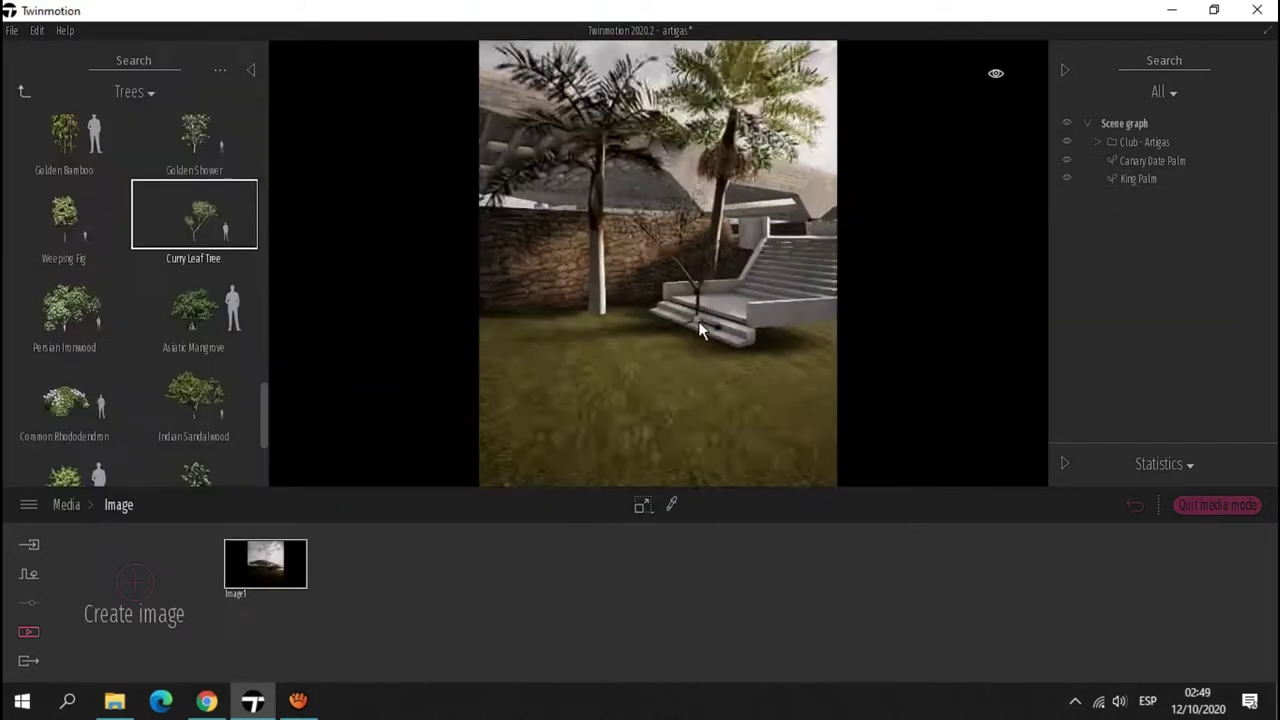
left_click(24, 91)
left_click(63, 243)
left_click_drag(194, 238, 156, 311)
scroll(156, 311, "down", 5)
left_click_drag(194, 433, 714, 314)
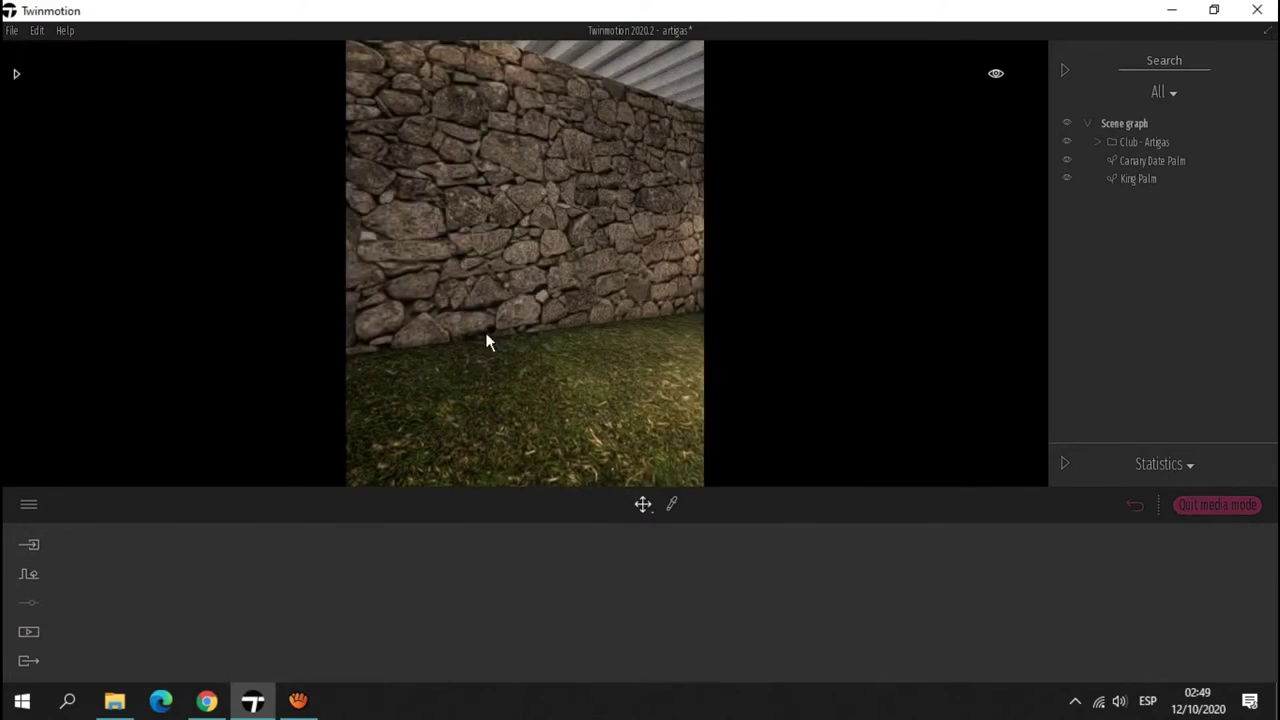
Plant Cat palms, Variegated crotons, Leatherleaf ferns and a Boston fern along the base of the stone wall.
left_click(16, 73)
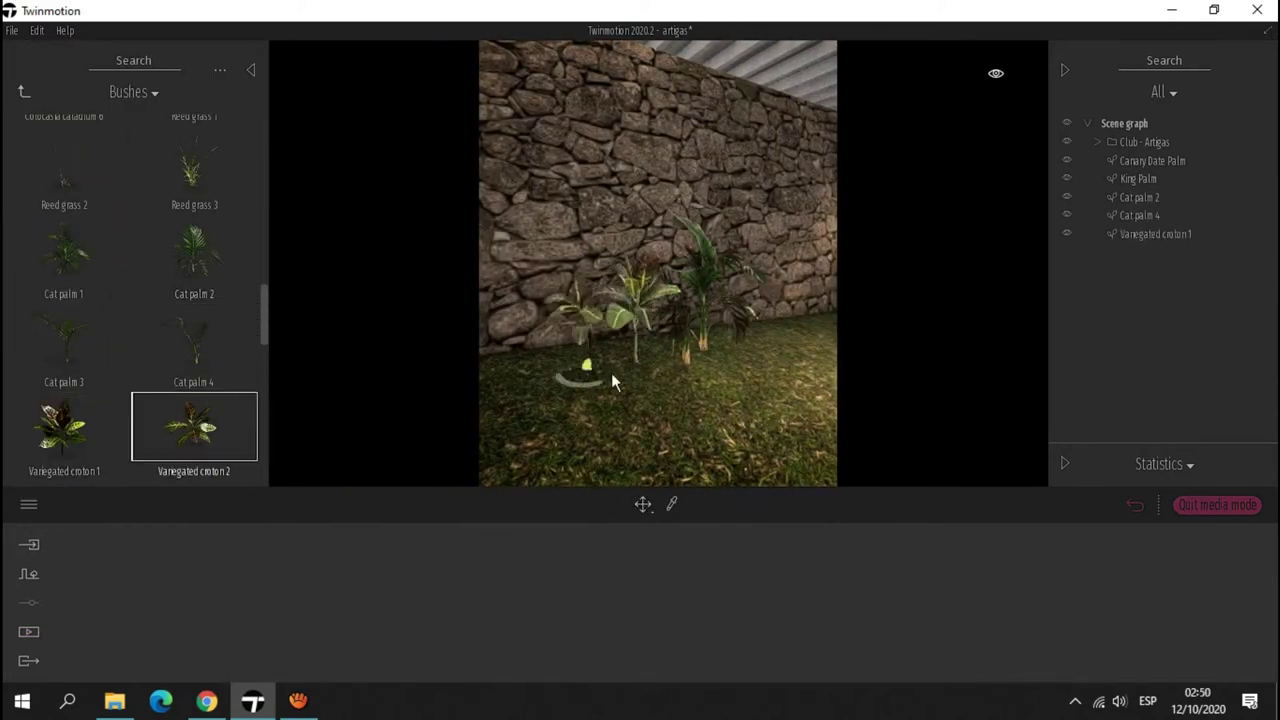
scroll(81, 235, "up", 5)
left_click_drag(81, 248, 614, 339)
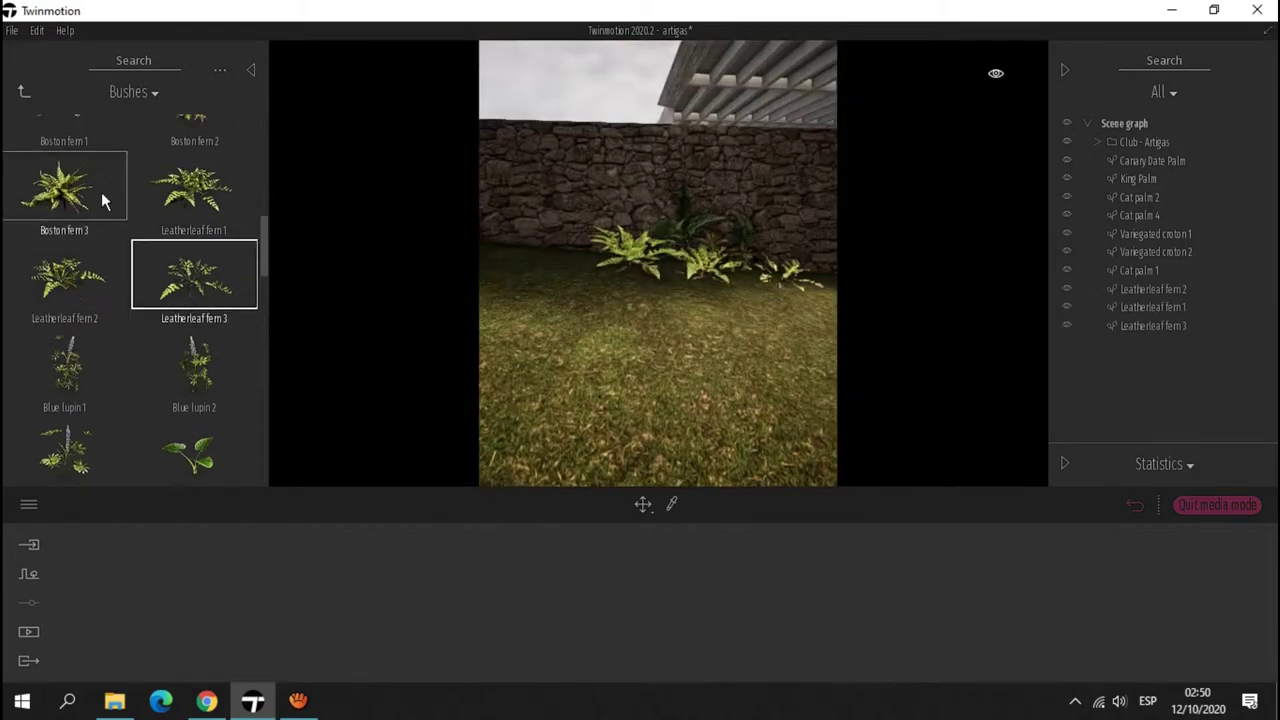
left_click_drag(662, 283, 733, 277)
scroll(164, 193, "up", 3)
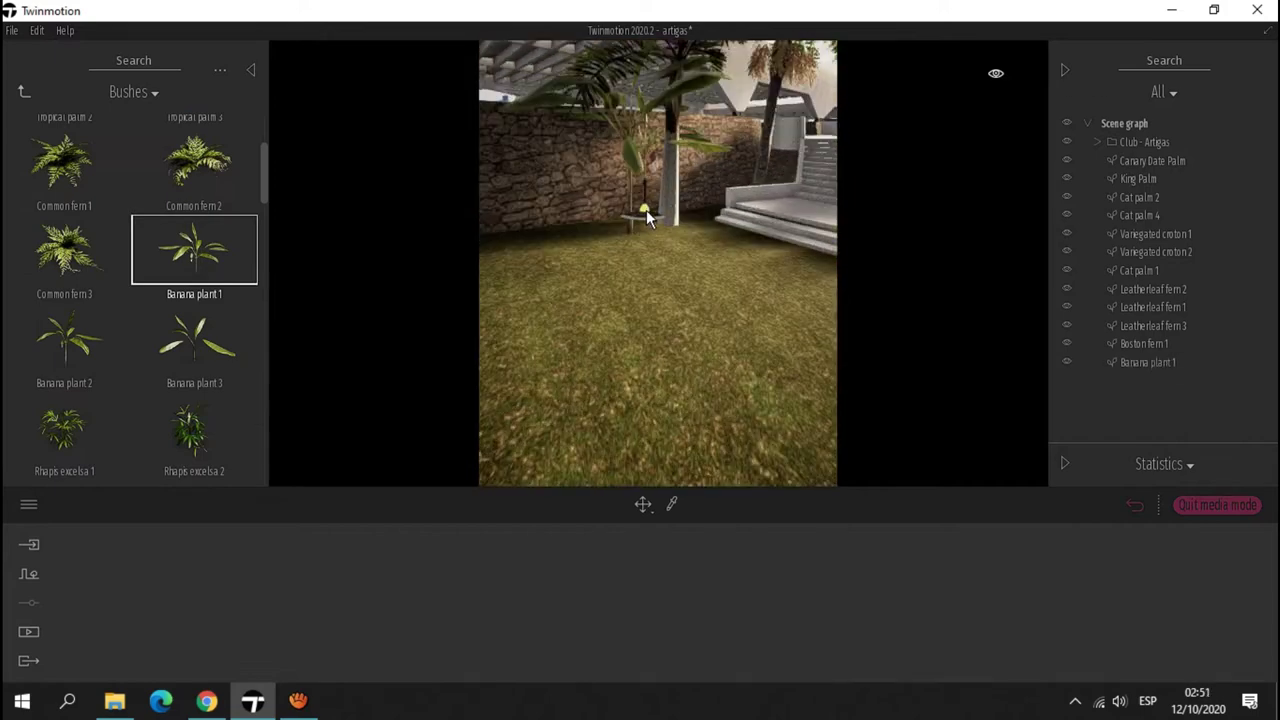
Place banana plants 1, 2 and 3 and a Common fern 3 around the King Palm near the staircase.
left_click_drag(194, 340, 660, 250)
left_click(16, 73)
left_click_drag(64, 328, 668, 369)
scroll(693, 327, "down", 5)
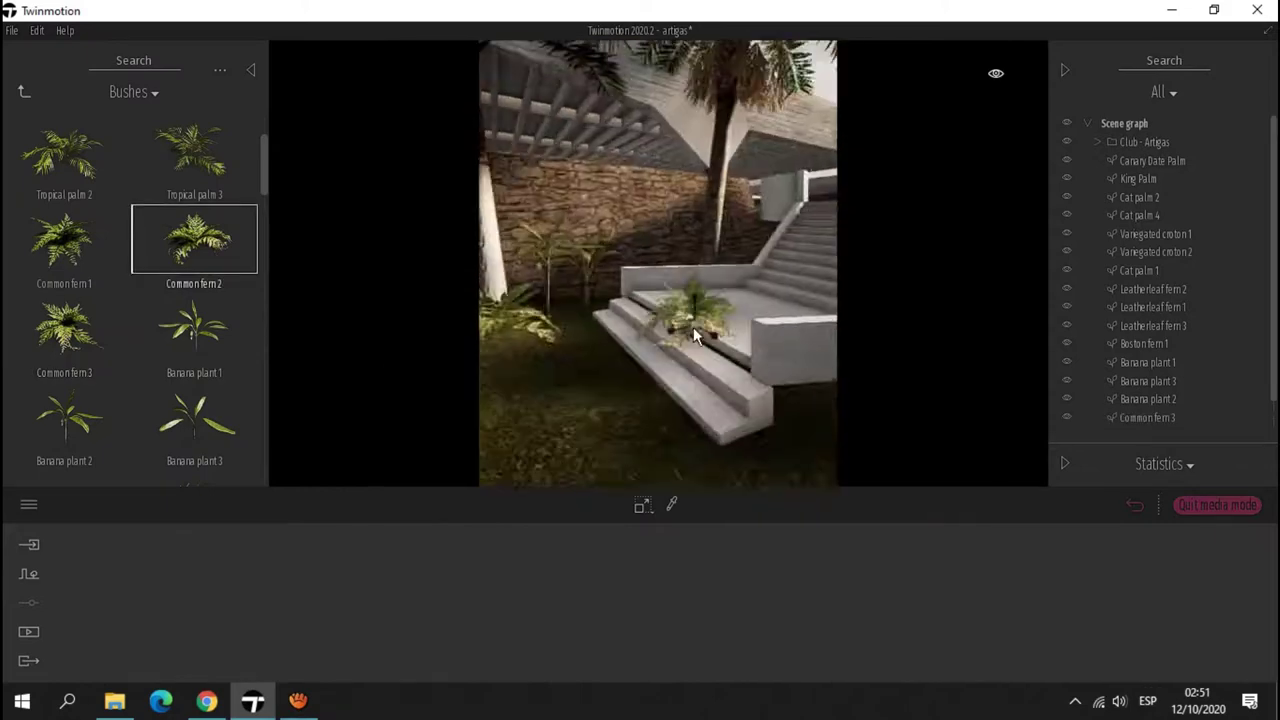
Plant a cluster of Common ferns and a Banana plant 1 on the grass along the outer side of the staircase.
scroll(54, 335, "up", 3)
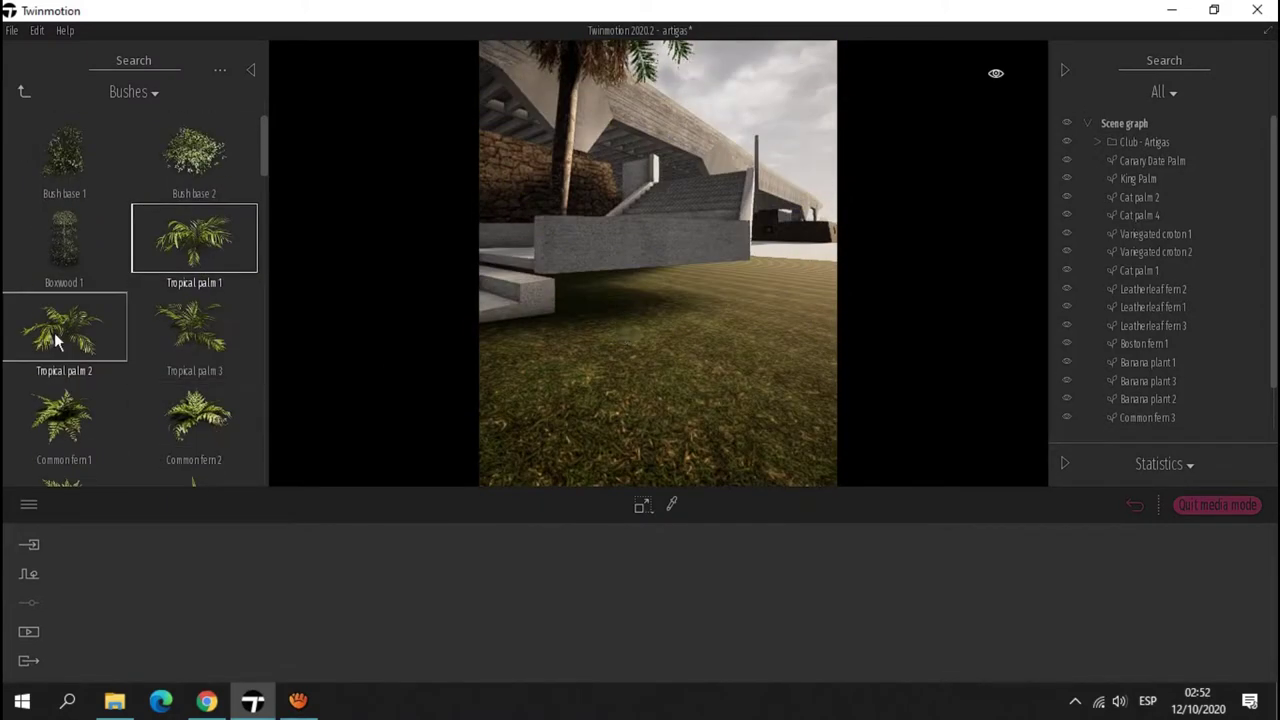
left_click_drag(180, 365, 679, 280)
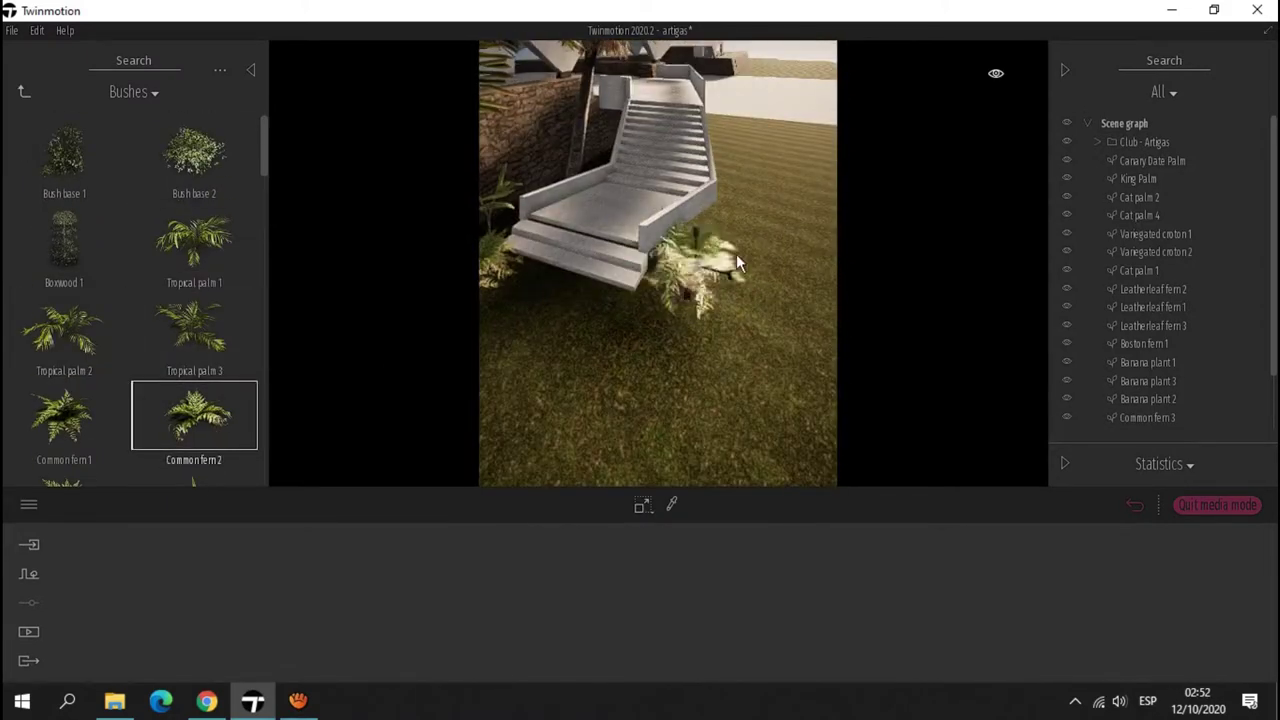
left_click_drag(194, 405, 611, 282)
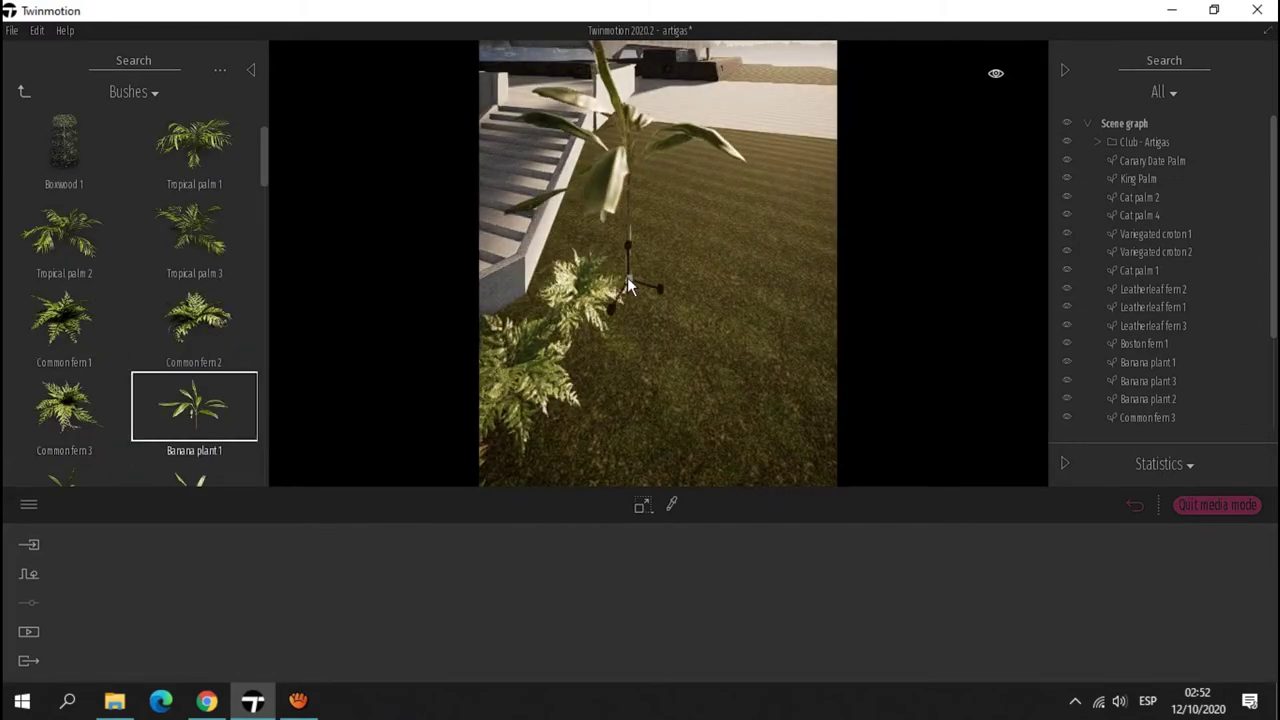
left_click(406, 312)
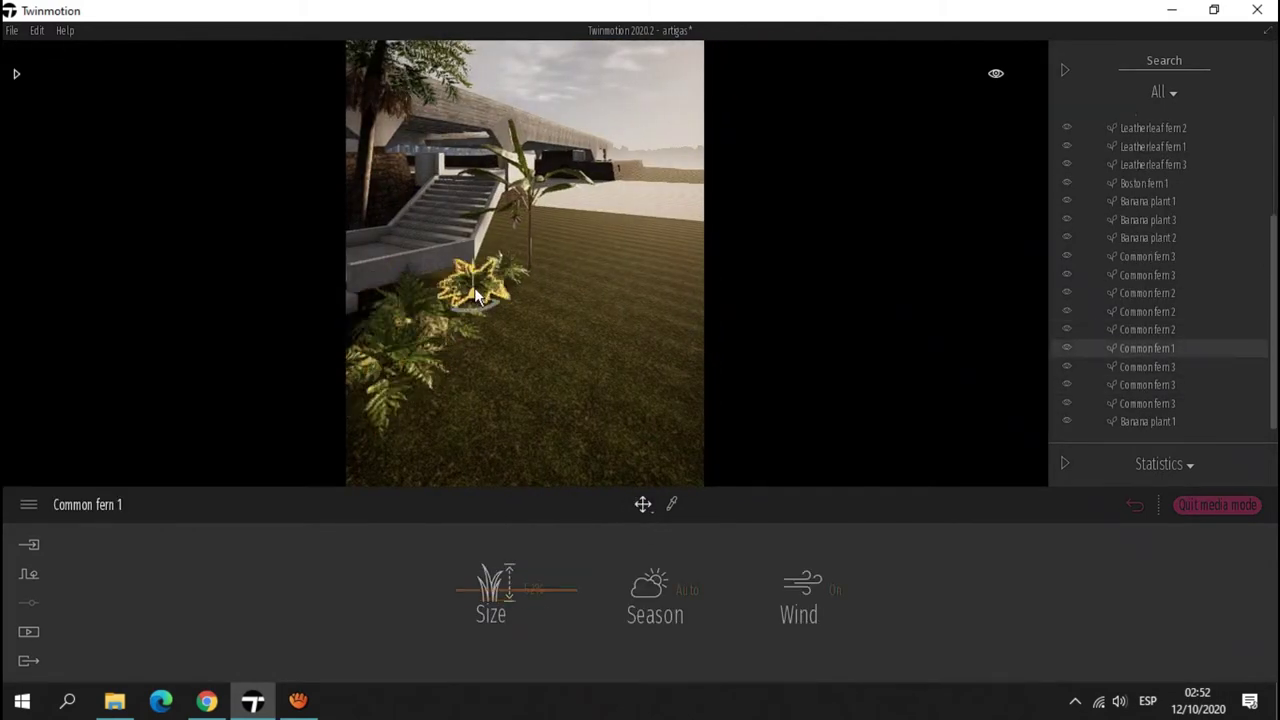
left_click(578, 418)
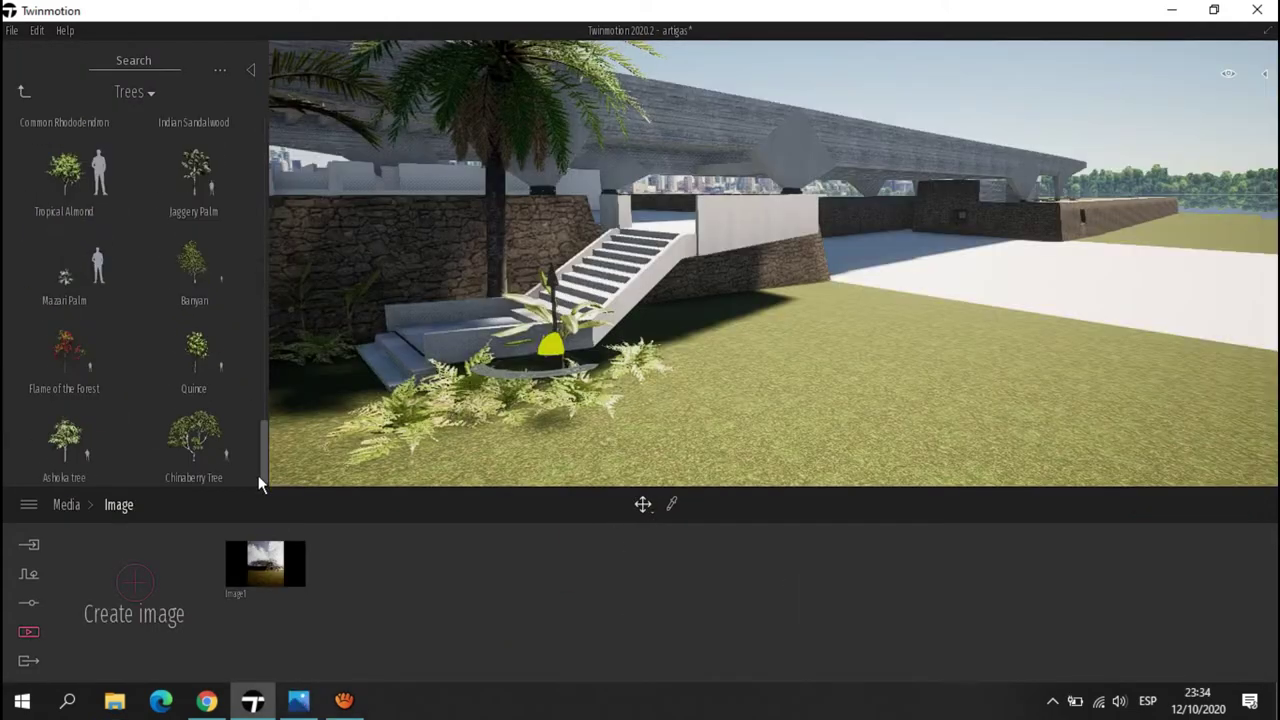
Place a Chinaberry Tree on the lawn beyond the staircase and surround its trunk with Iris tectorum bushes.
left_click_drag(194, 429, 848, 332)
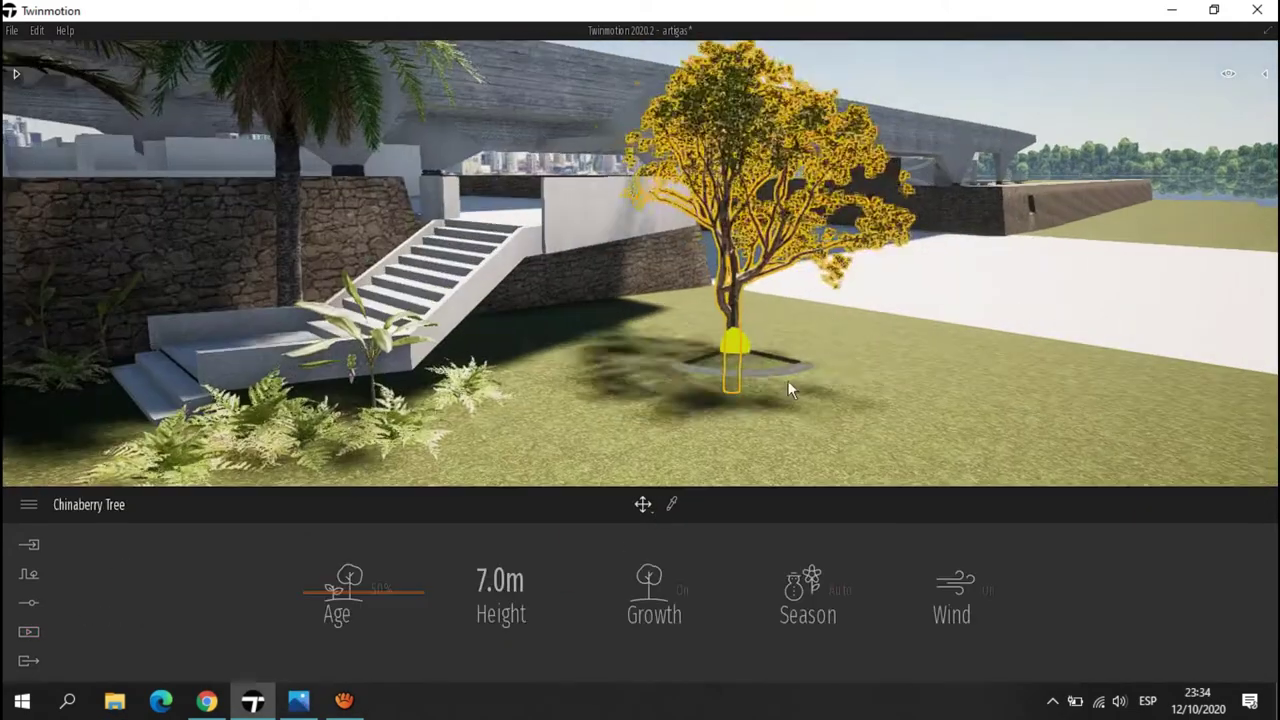
scroll(686, 370, "down", 5)
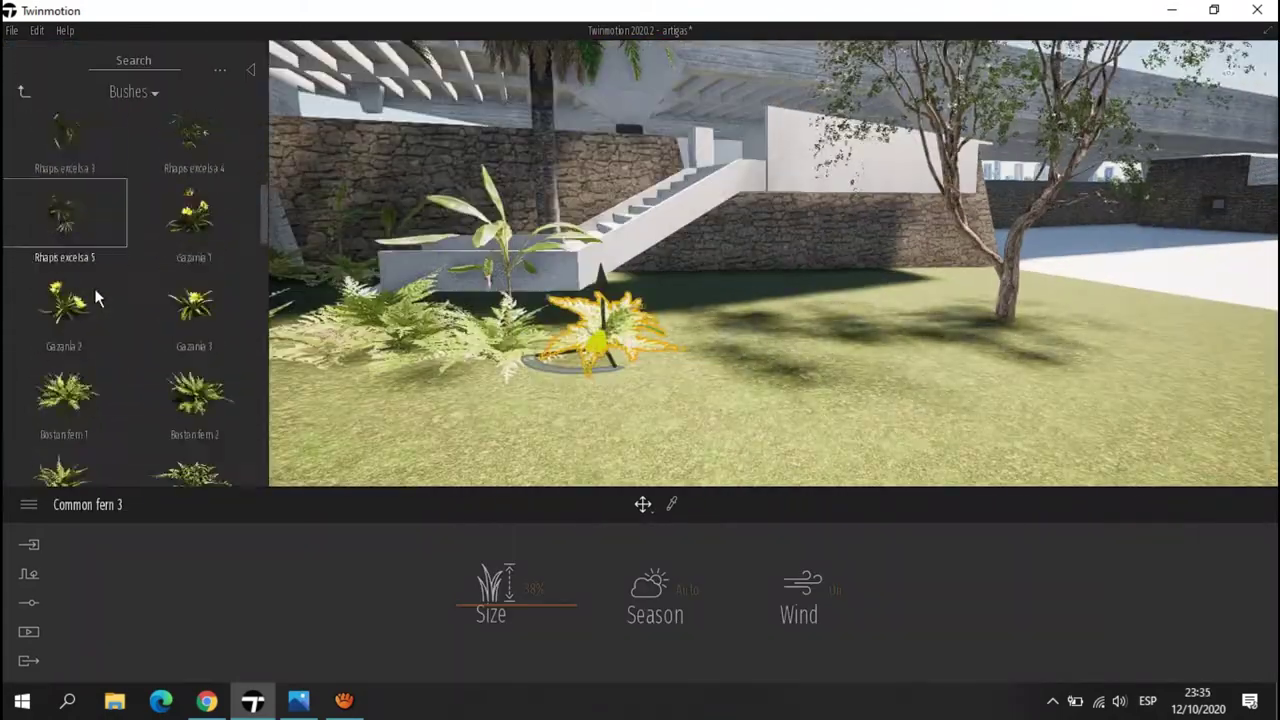
scroll(94, 290, "down", 10)
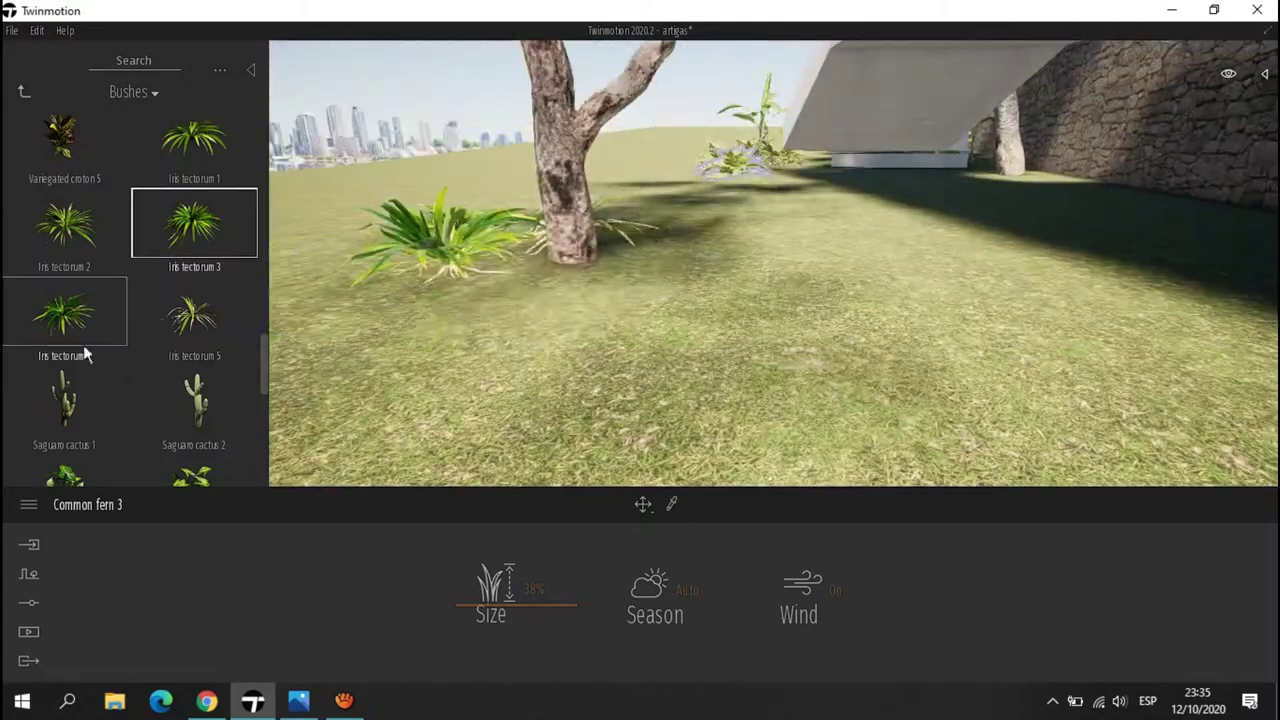
left_click_drag(86, 351, 630, 270)
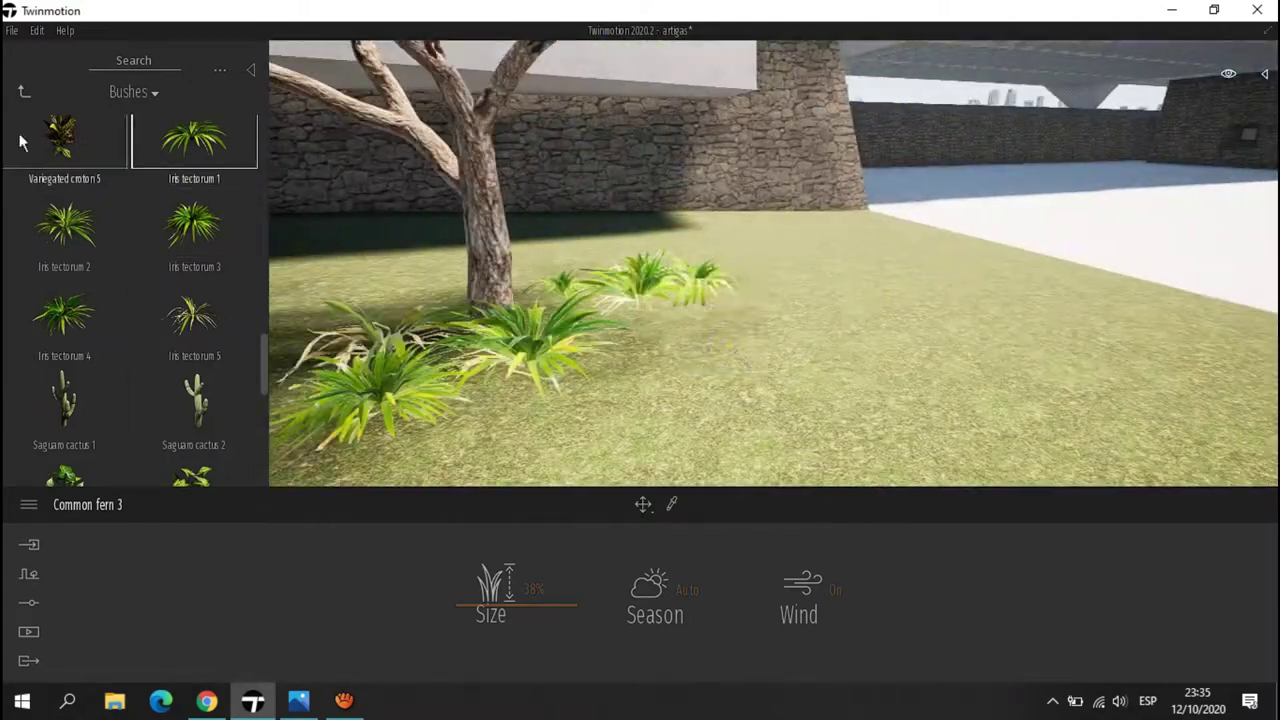
scroll(130, 300, "up", 1)
left_click_drag(64, 212, 609, 336)
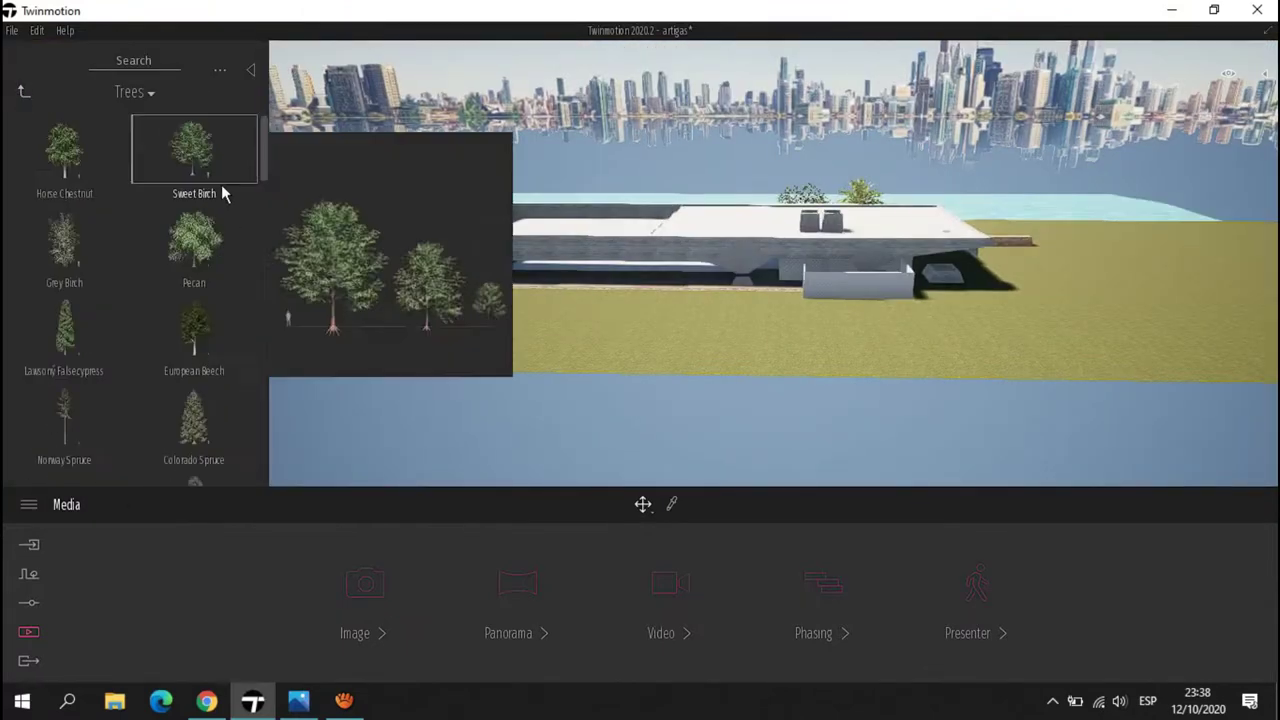
Place Chinaberry and Indian Sandalwood trees along the strip of lawn behind the building.
scroll(223, 194, "down", 10)
left_click_drag(194, 430, 972, 326)
scroll(62, 432, "up", 2)
left_click_drag(194, 315, 729, 323)
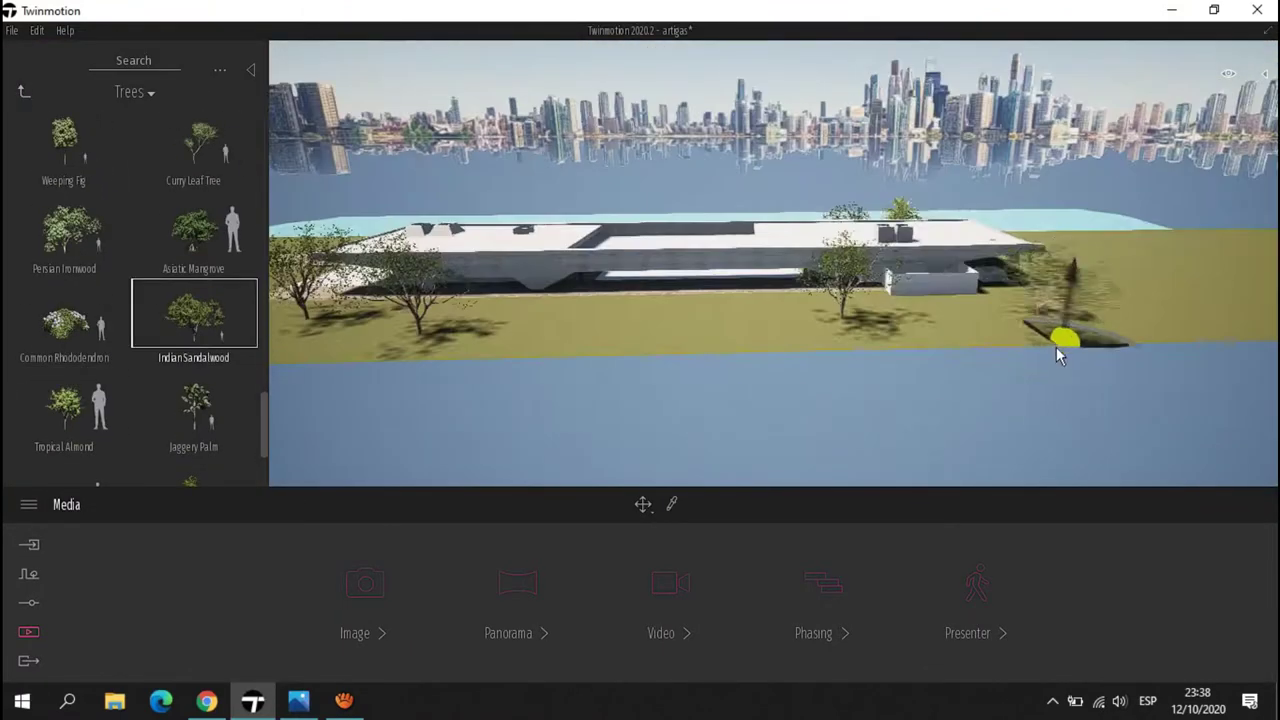
left_click_drag(1056, 347, 1020, 340)
Line the lawn behind the building with Italian Stone Pines and add a King Palm on the open lawn beyond it.
scroll(150, 254, "down", 3)
left_click_drag(150, 254, 751, 337)
scroll(153, 337, "up", 3)
left_click_drag(64, 325, 775, 340)
left_click_drag(948, 337, 414, 355)
mouse_move(784, 326)
left_mouse_down()
mouse_move(994, 320)
mouse_move(823, 349)
mouse_move(1006, 391)
mouse_move(646, 511)
left_mouse_up()
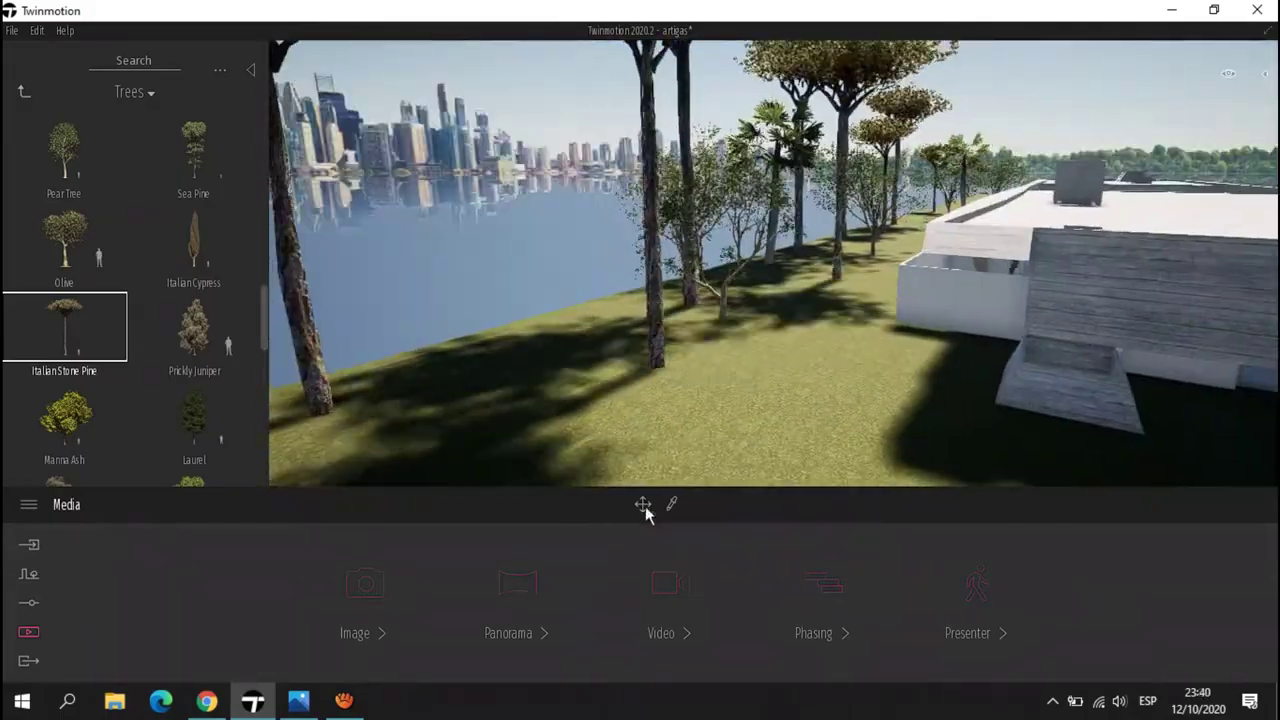
left_click(329, 600)
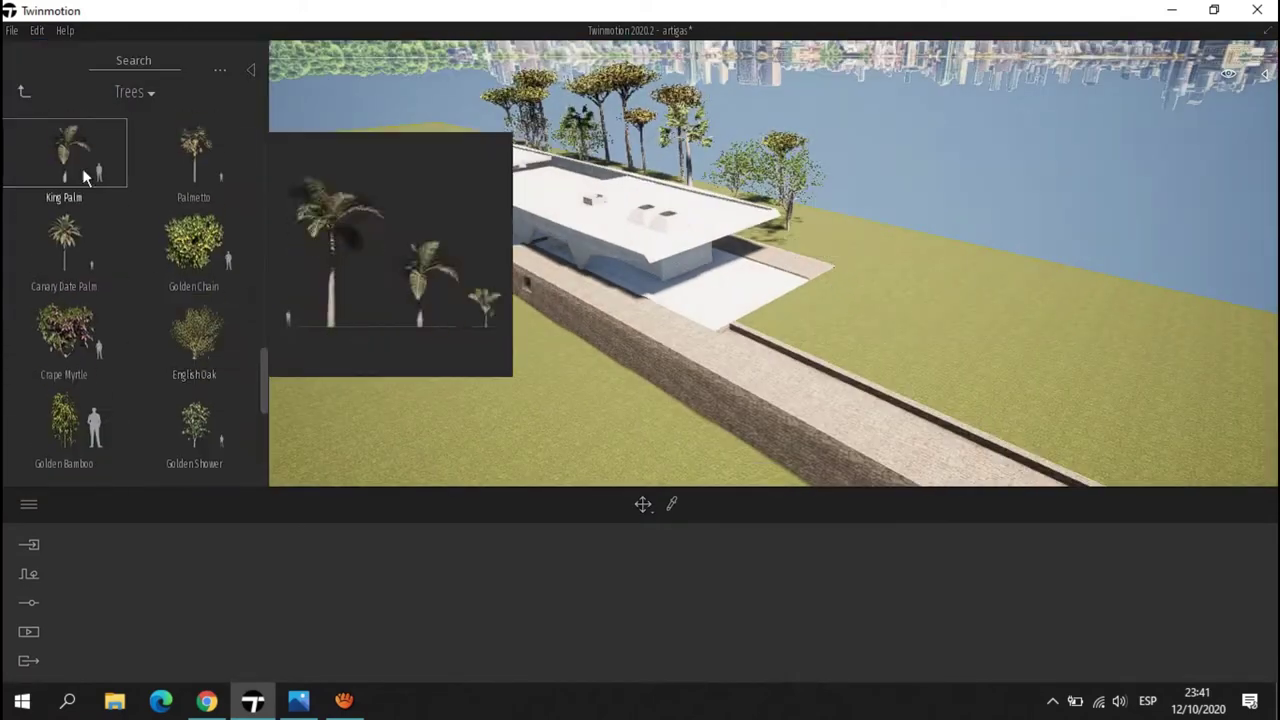
left_click_drag(82, 168, 888, 312)
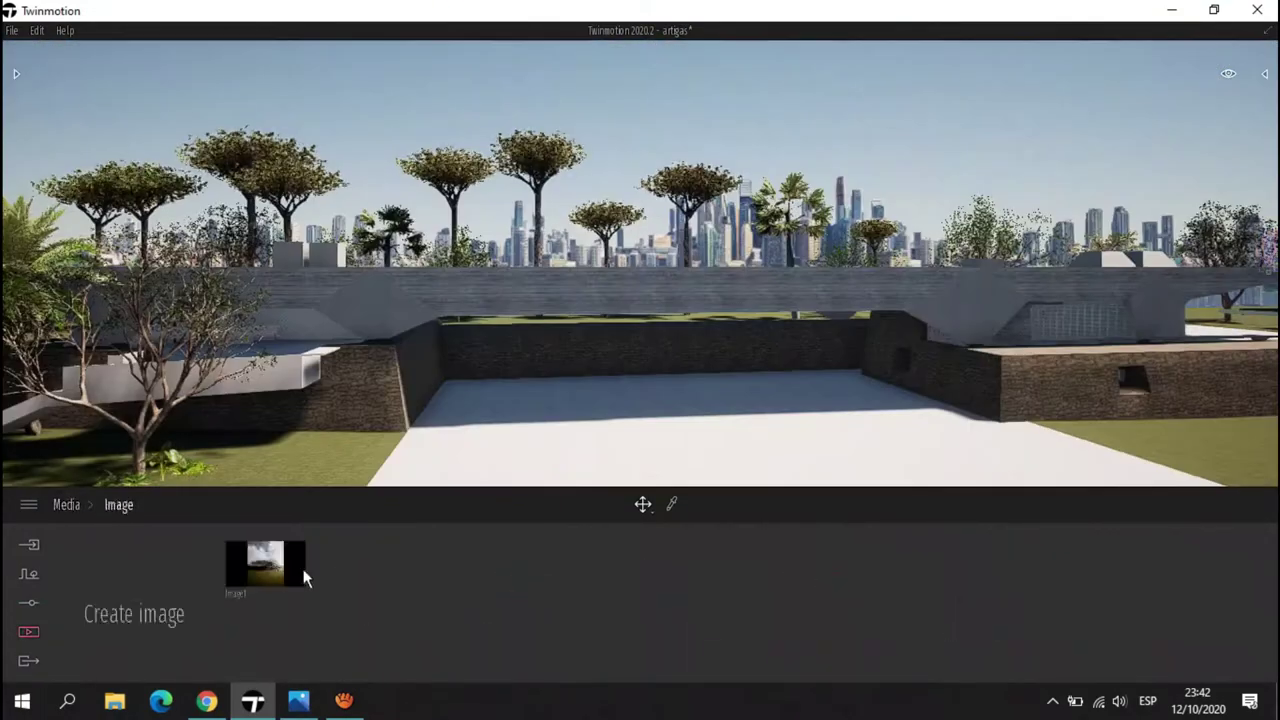
Place a Chinaberry Tree with its age raised to 100% on the lawn beside the pool, at the edge of the Image1 view.
left_click(290, 565)
left_click(583, 170)
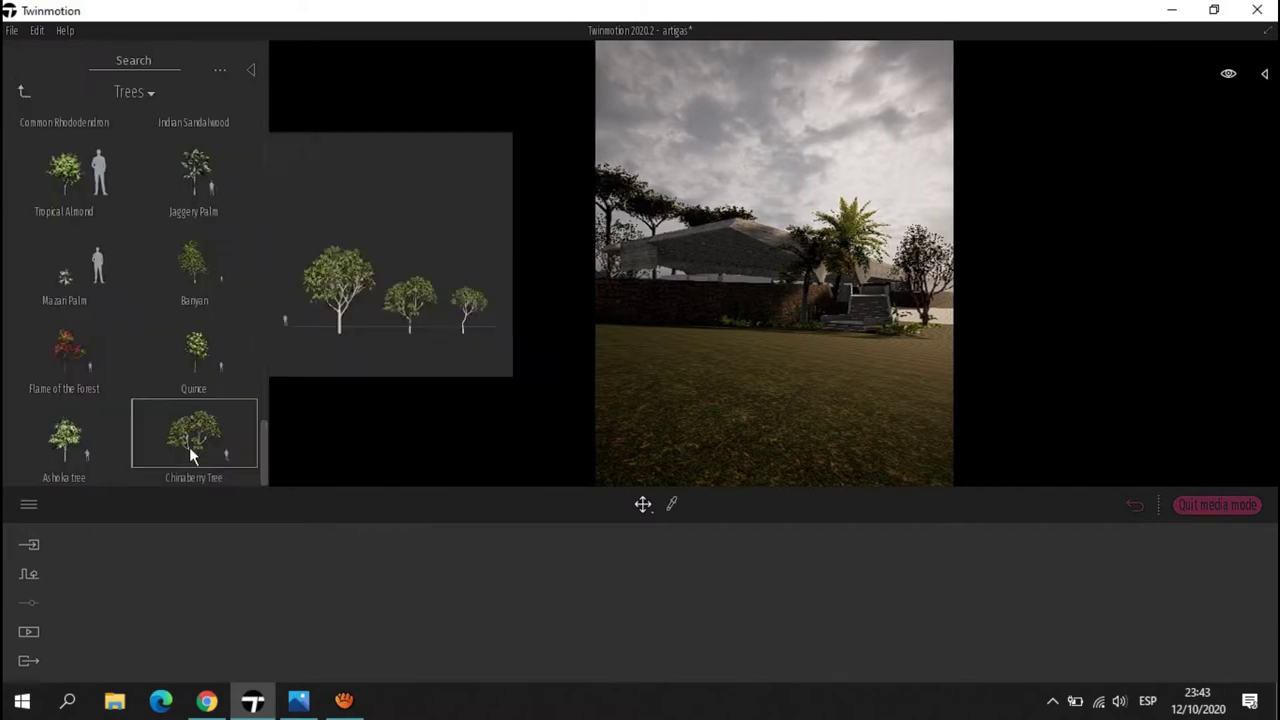
left_click_drag(194, 429, 813, 383)
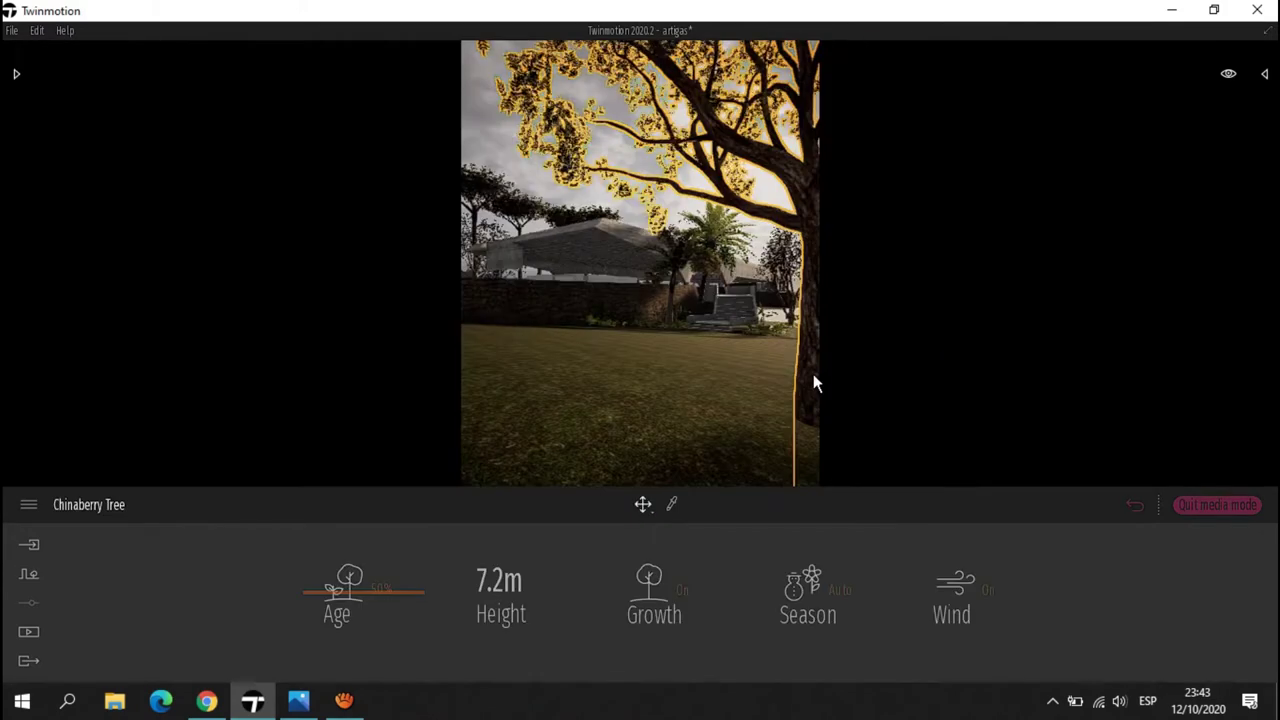
left_click_drag(350, 590, 365, 430)
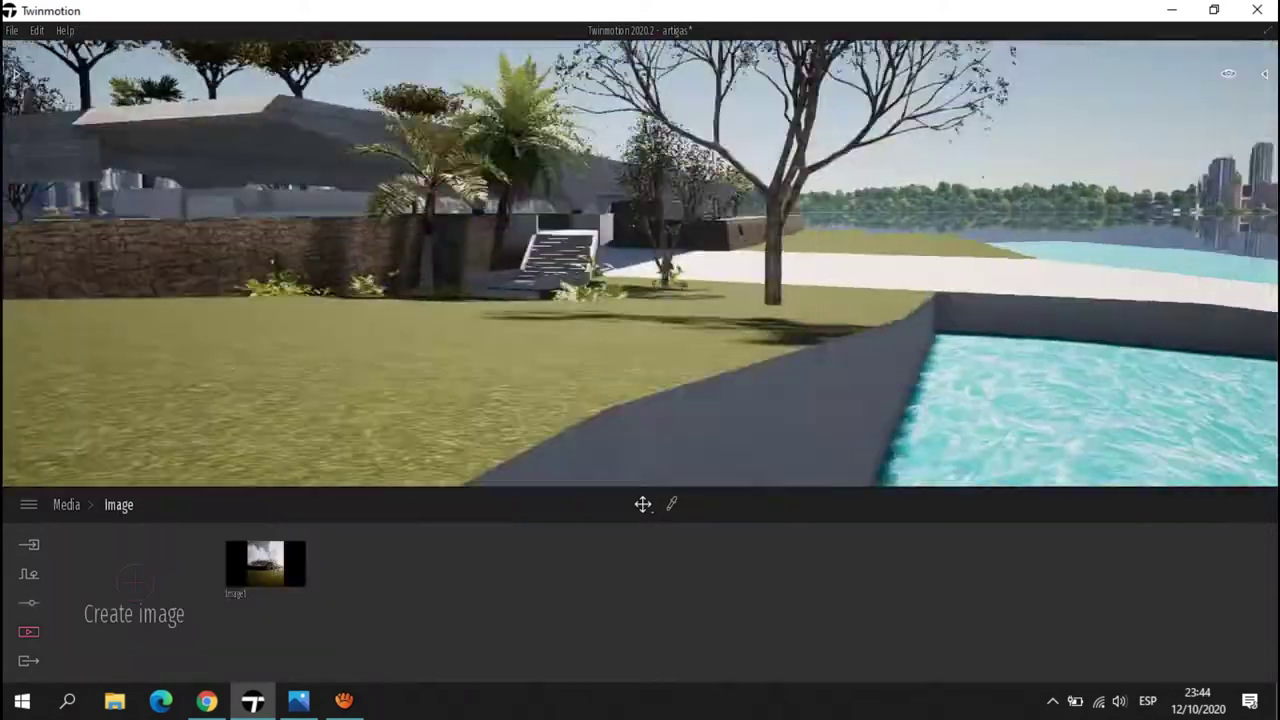
left_click(781, 363)
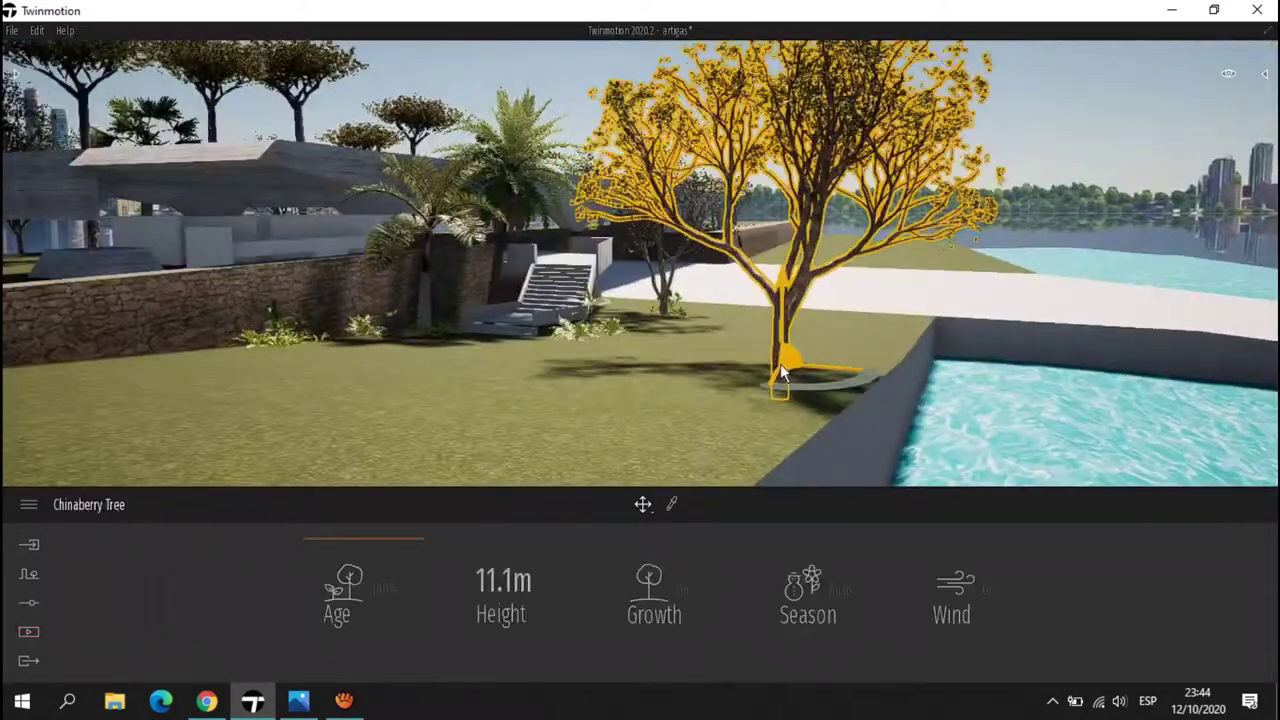
Raise the age of the purple-flowering tree at the edge of the Image1 view to the maximum and restore the saved camera view.
left_click(28, 634)
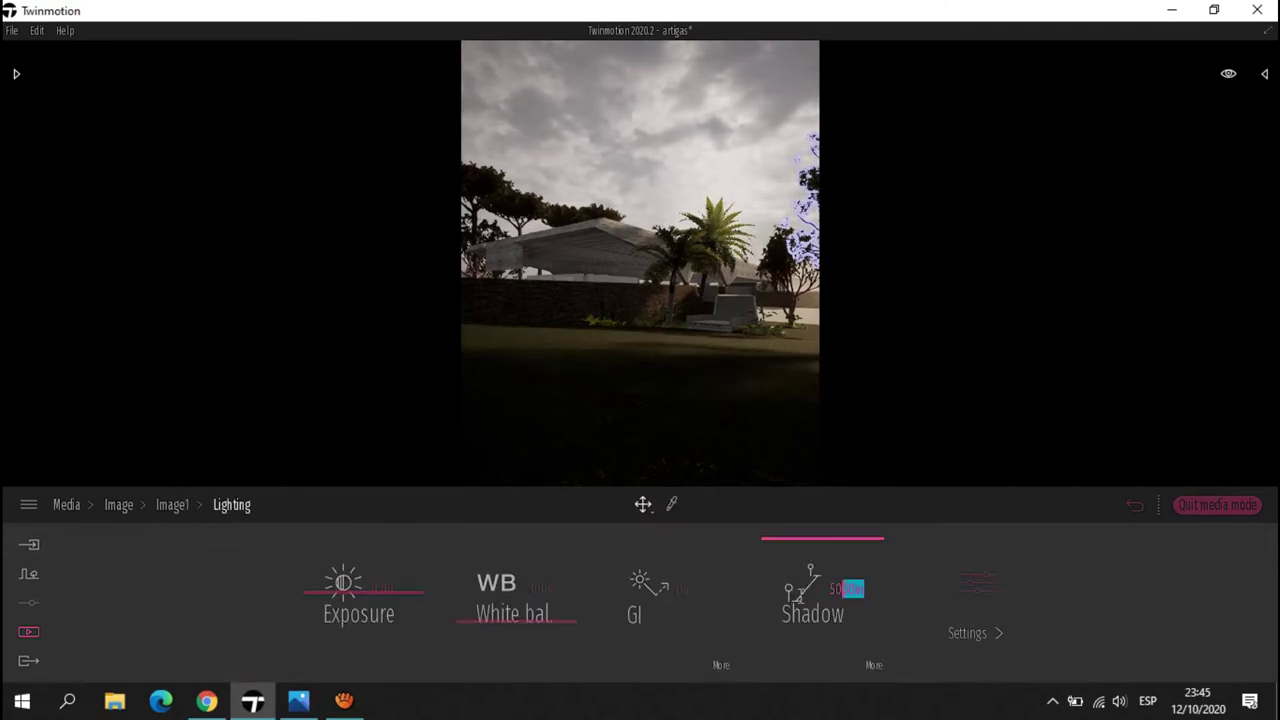
left_click(818, 190)
left_click_drag(343, 590, 337, 392)
right_click_drag(337, 392, 790, 266)
left_click(1134, 505)
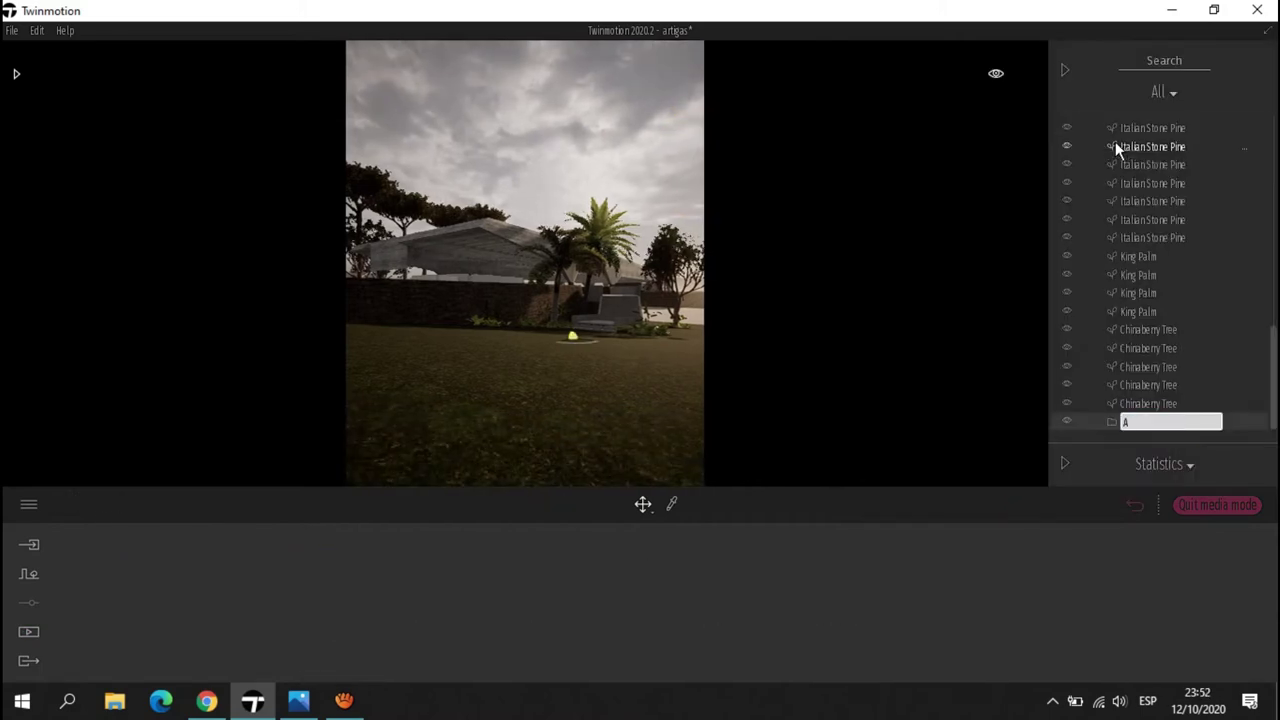
Name the new scene graph container Arboles, move all trees and plants into it, and hide it.
left_click(1115, 141)
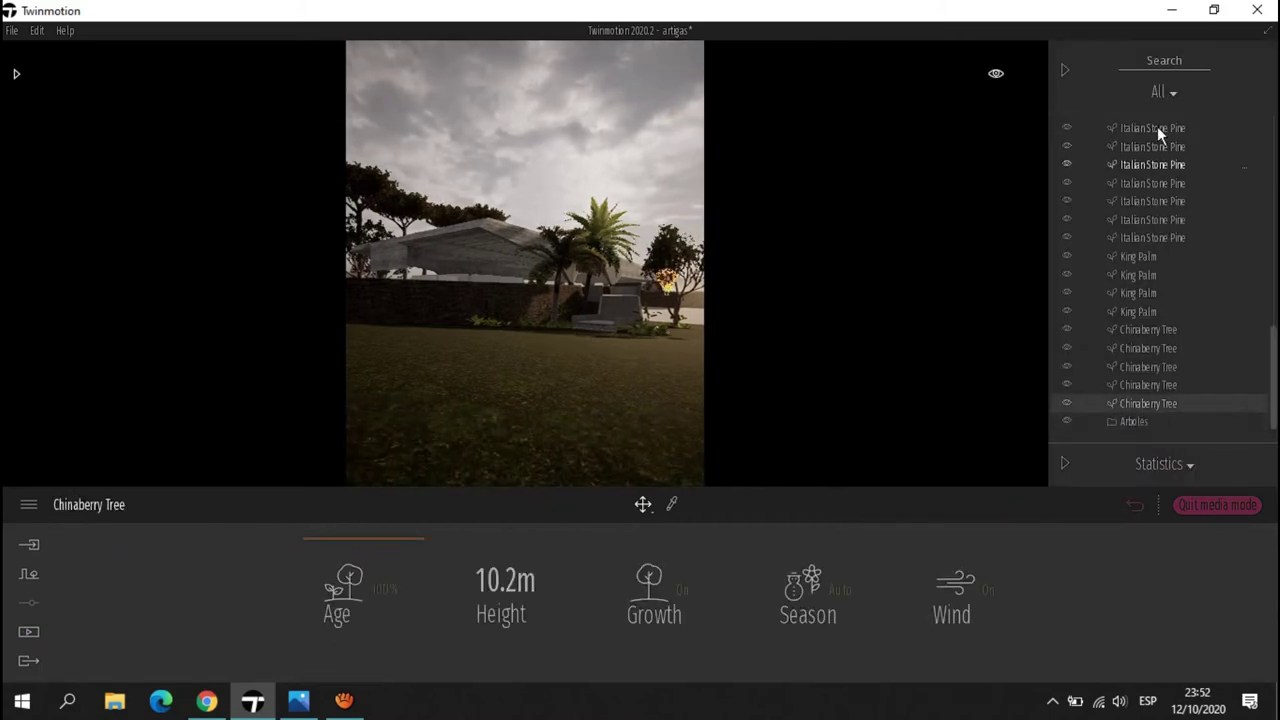
left_click(1136, 420, "shift")
scroll(1100, 150, "up", 3)
left_click_drag(1100, 150, 1139, 419)
left_click_drag(1151, 263, 1125, 343)
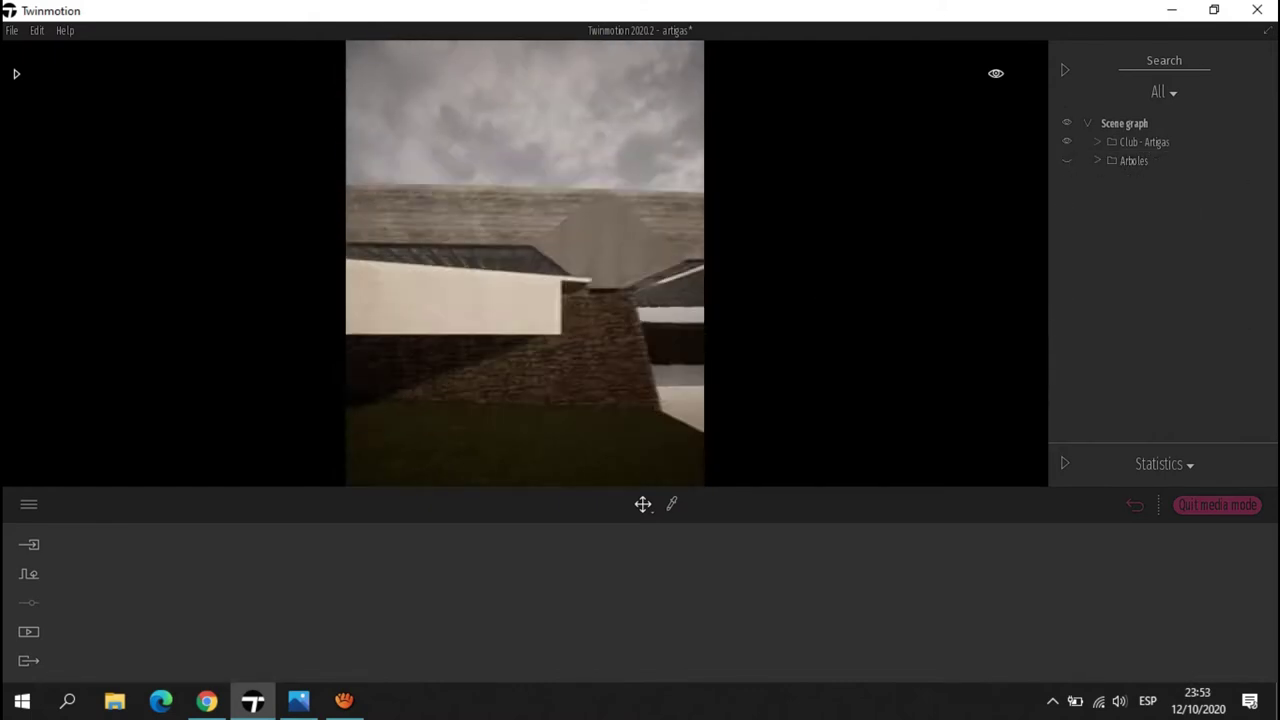
Leave media mode and apply the Bare concrete 03 material to the staircase and its side walls.
left_click(1176, 499)
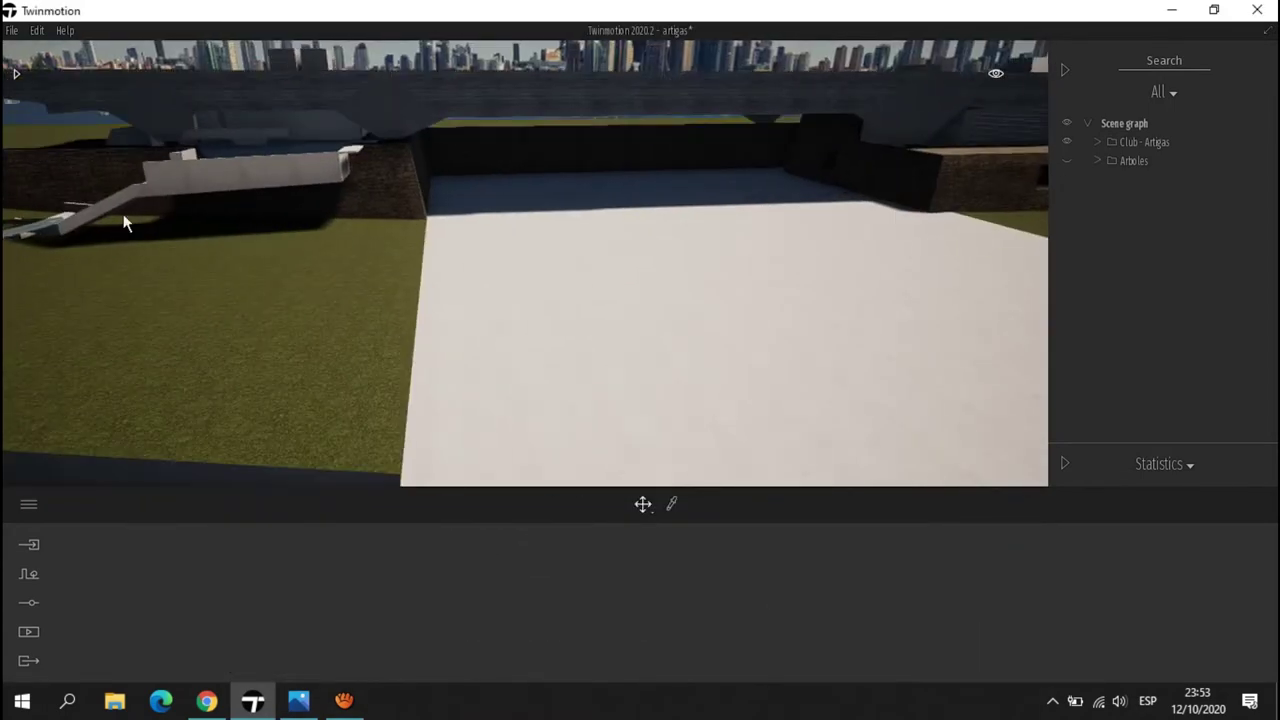
left_click(17, 74)
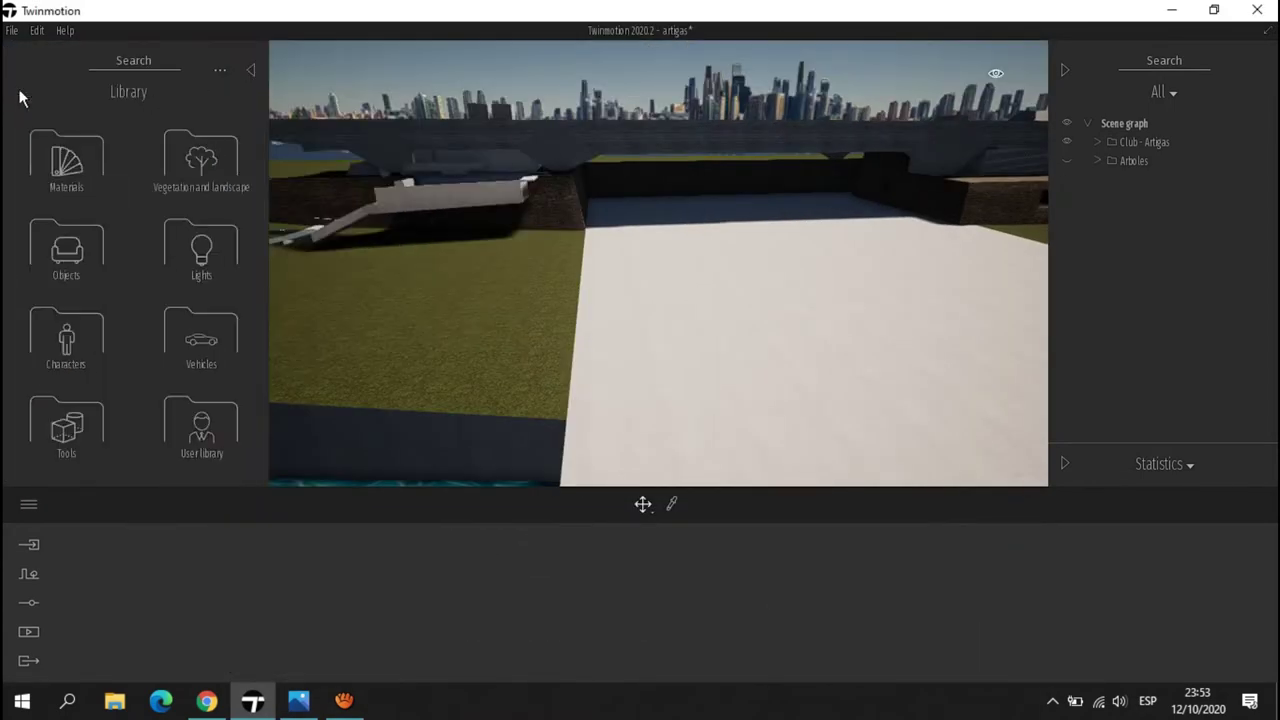
left_click_drag(84, 213, 650, 300)
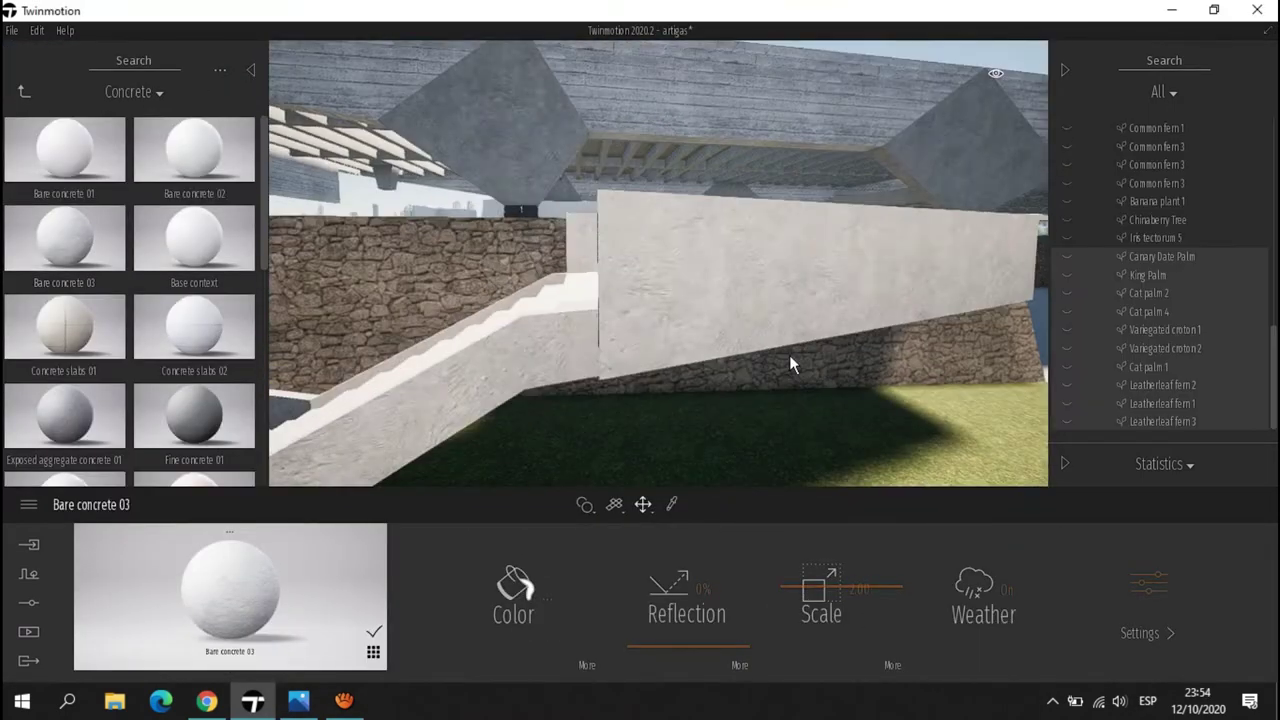
right_click_drag(789, 355, 753, 308)
left_click_drag(1274, 370, 1274, 125)
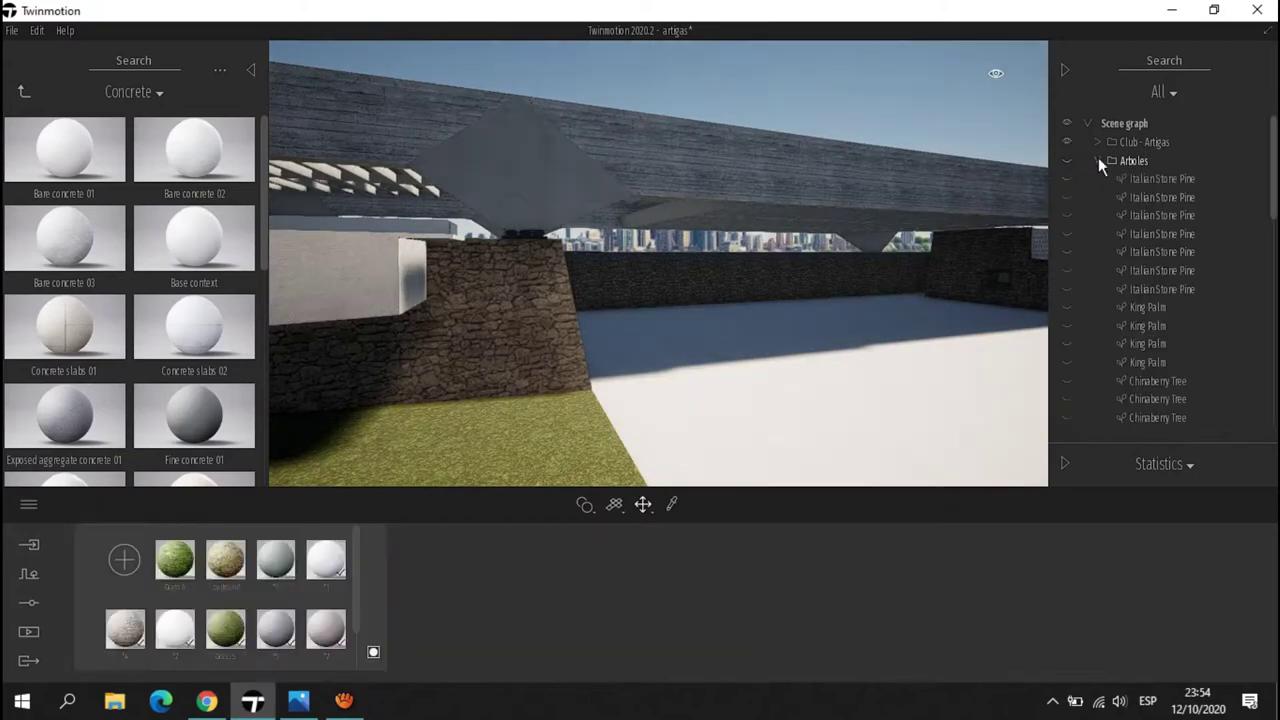
scroll(915, 133, "up", 5)
scroll(298, 300, "down", 5)
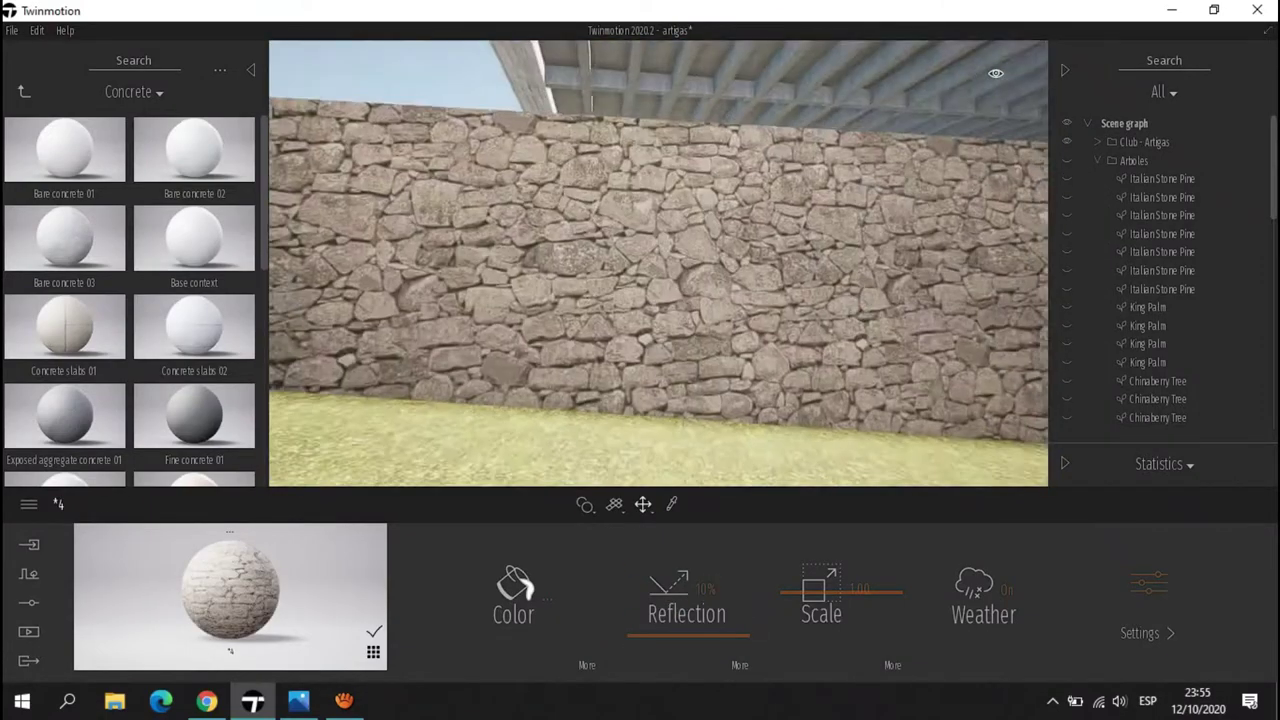
Try the Stone 01 material on the stone wall along the lawn.
left_click(24, 91)
left_click(45, 312)
scroll(221, 424, "down", 5)
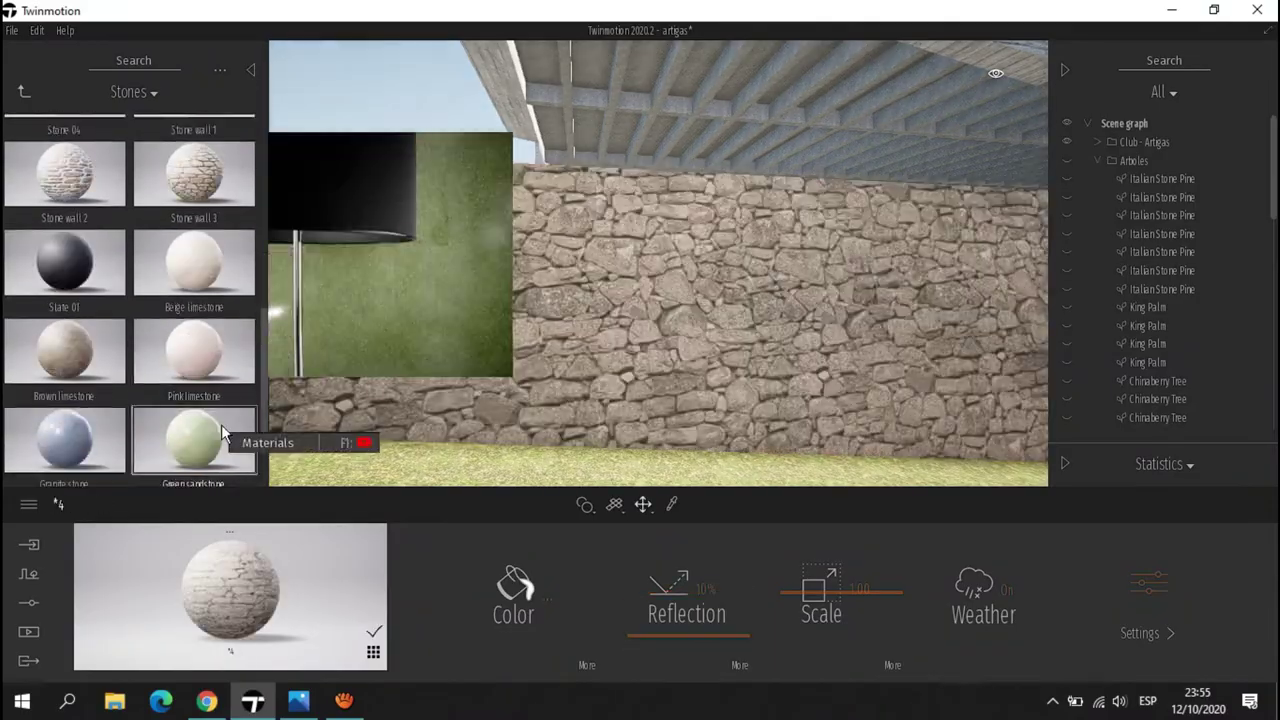
scroll(221, 424, "up", 4)
left_click(194, 312)
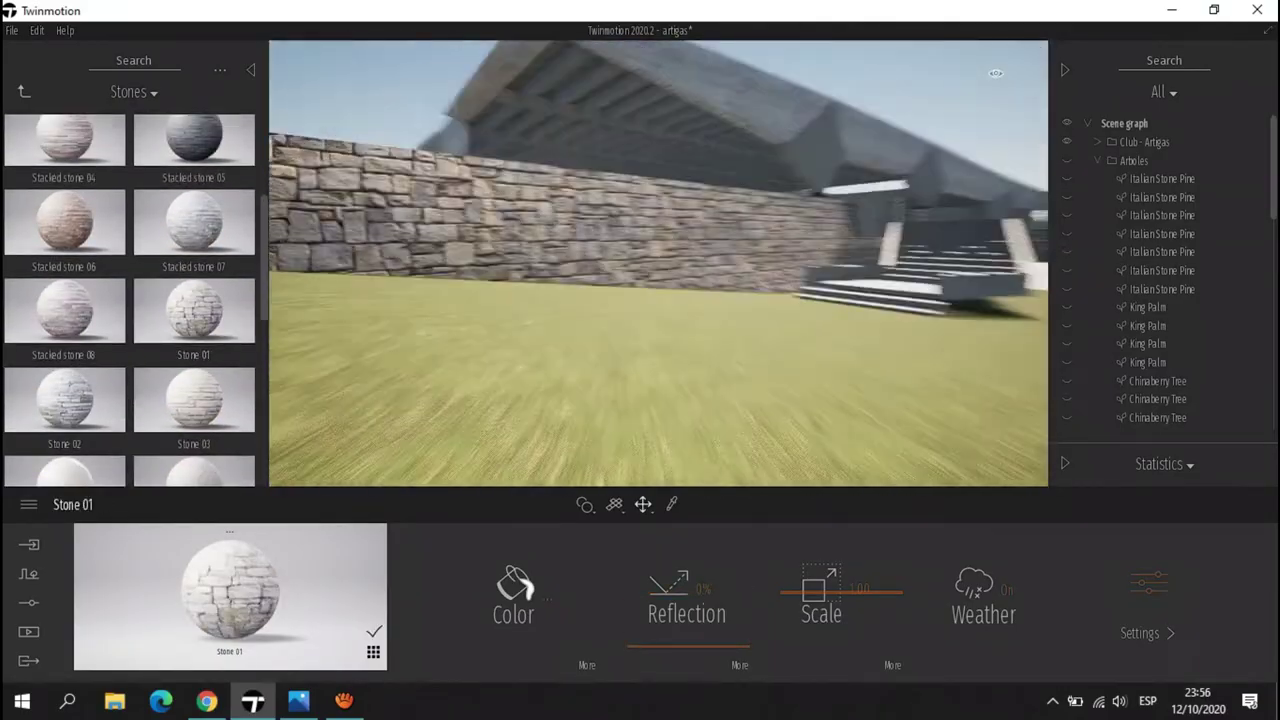
left_click_drag(194, 312, 731, 361)
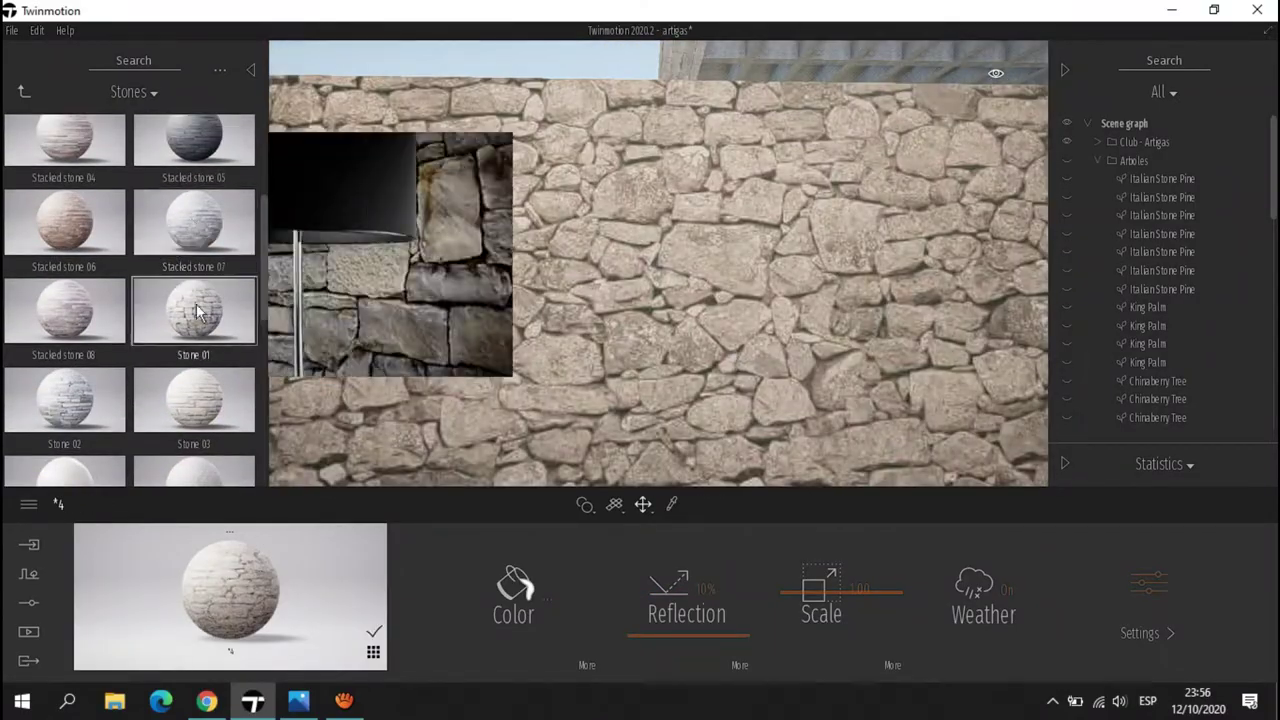
Apply the Stone wall 3 material to the stone walls and raise its bump to the maximum.
scroll(197, 312, "down", 2)
left_click_drag(194, 395, 600, 300)
left_click(545, 603)
left_click(752, 535)
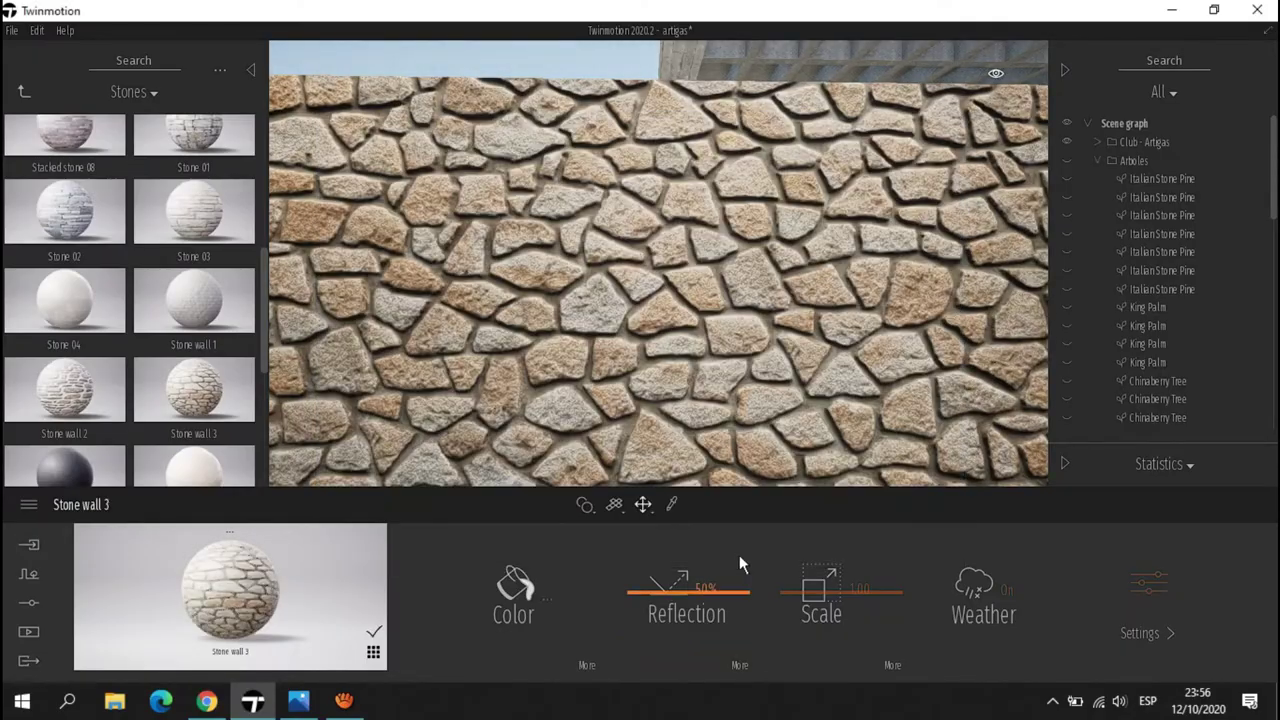
left_click(1140, 633)
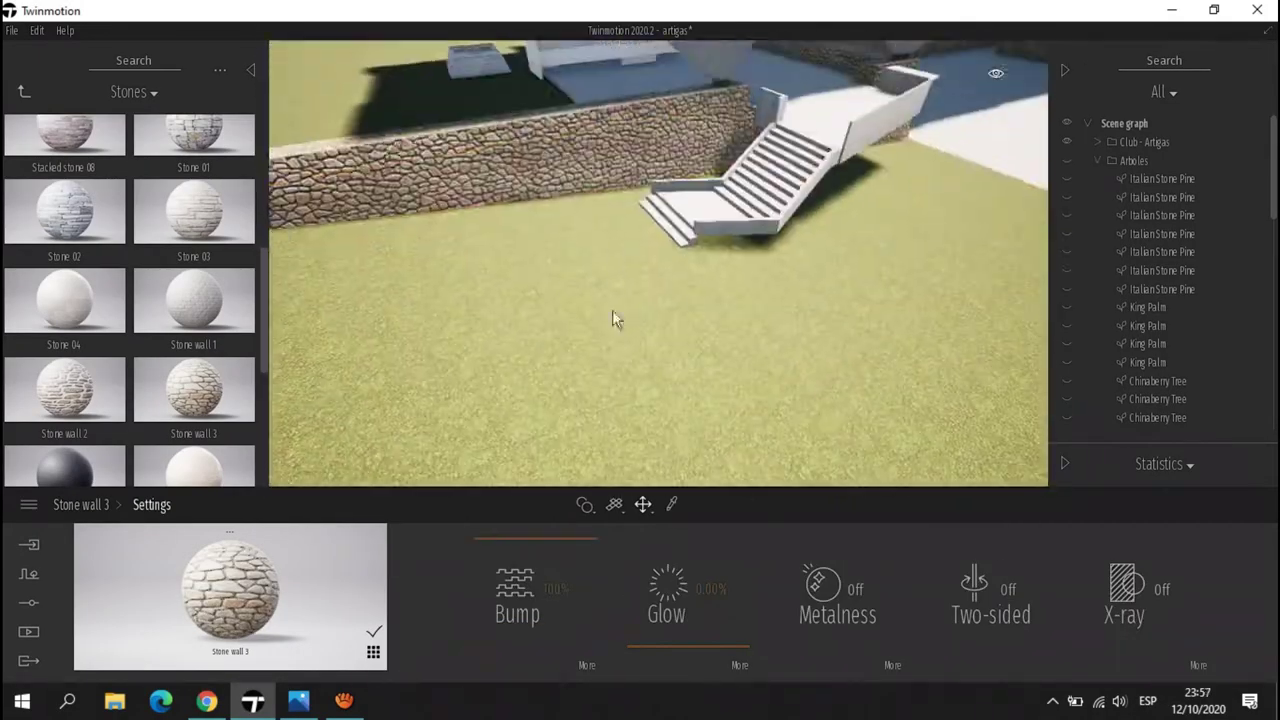
Try a vegetation scatter with Weed 01 from the grass and flowers library for the lawn.
left_click(24, 91)
left_click(28, 573)
left_click(612, 595)
left_click(77, 253)
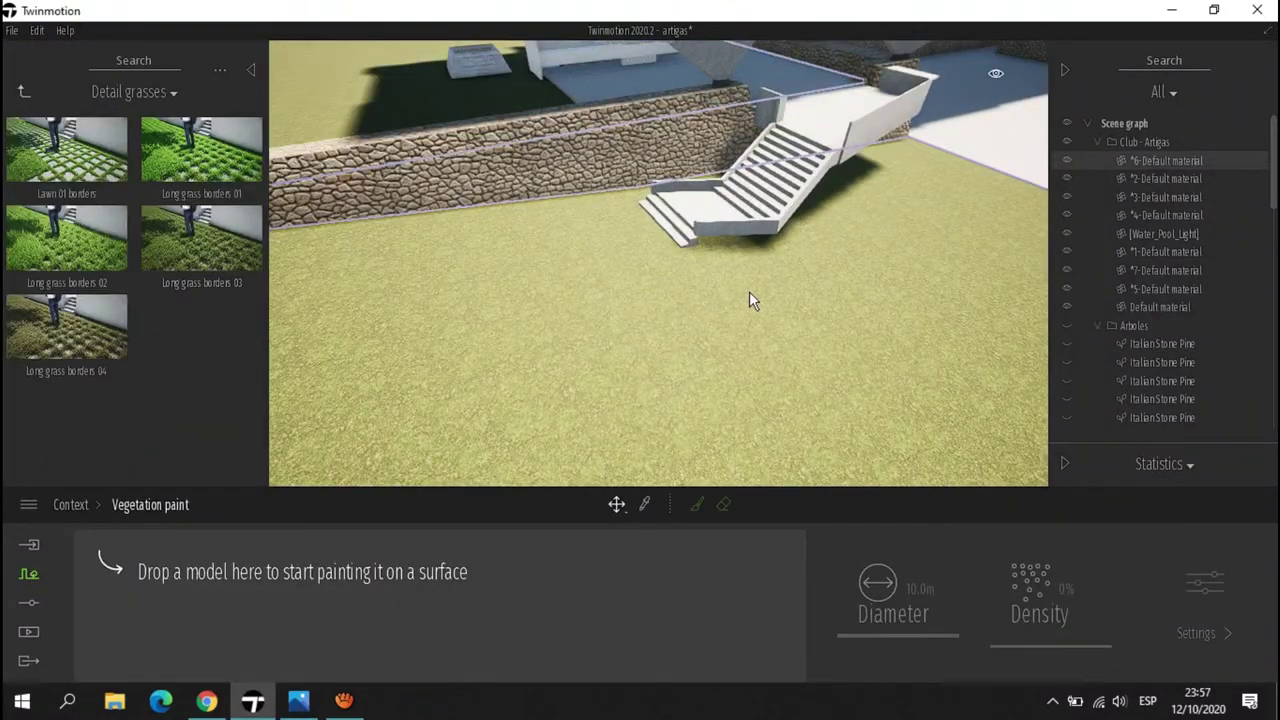
scroll(191, 316, "down", 5)
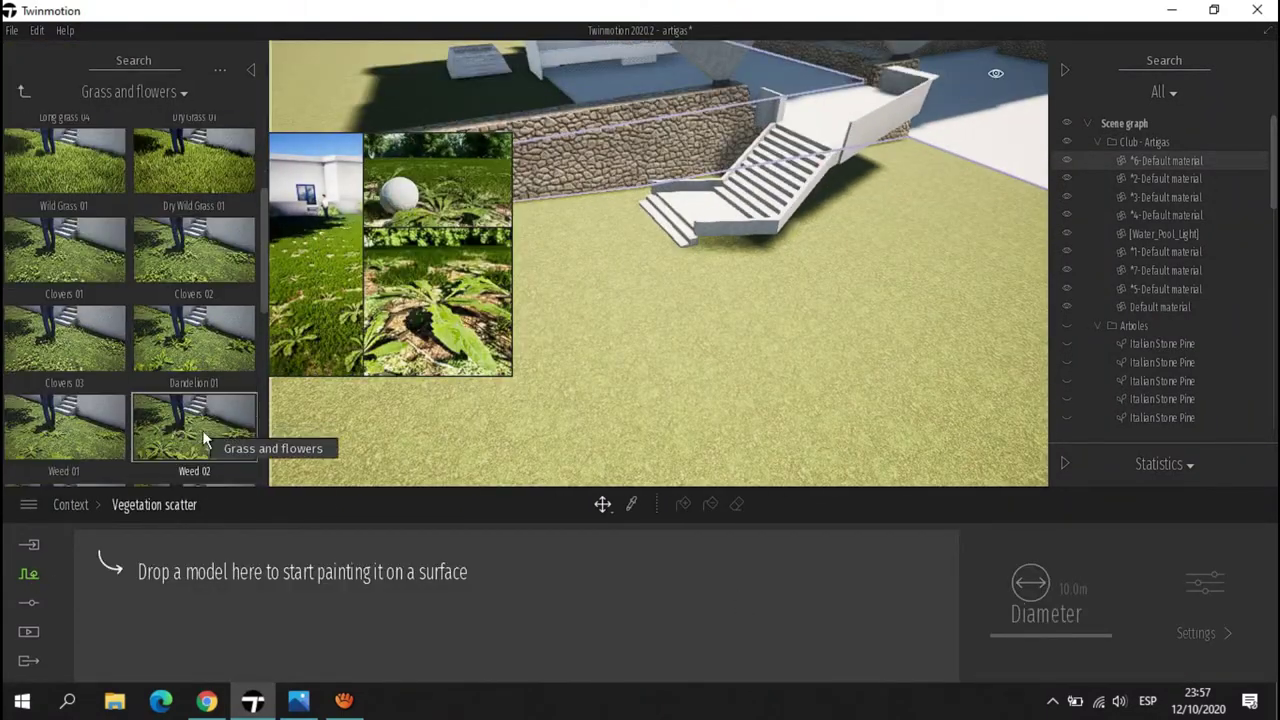
left_click_drag(193, 463, 146, 592)
scroll(729, 341, "up", 5)
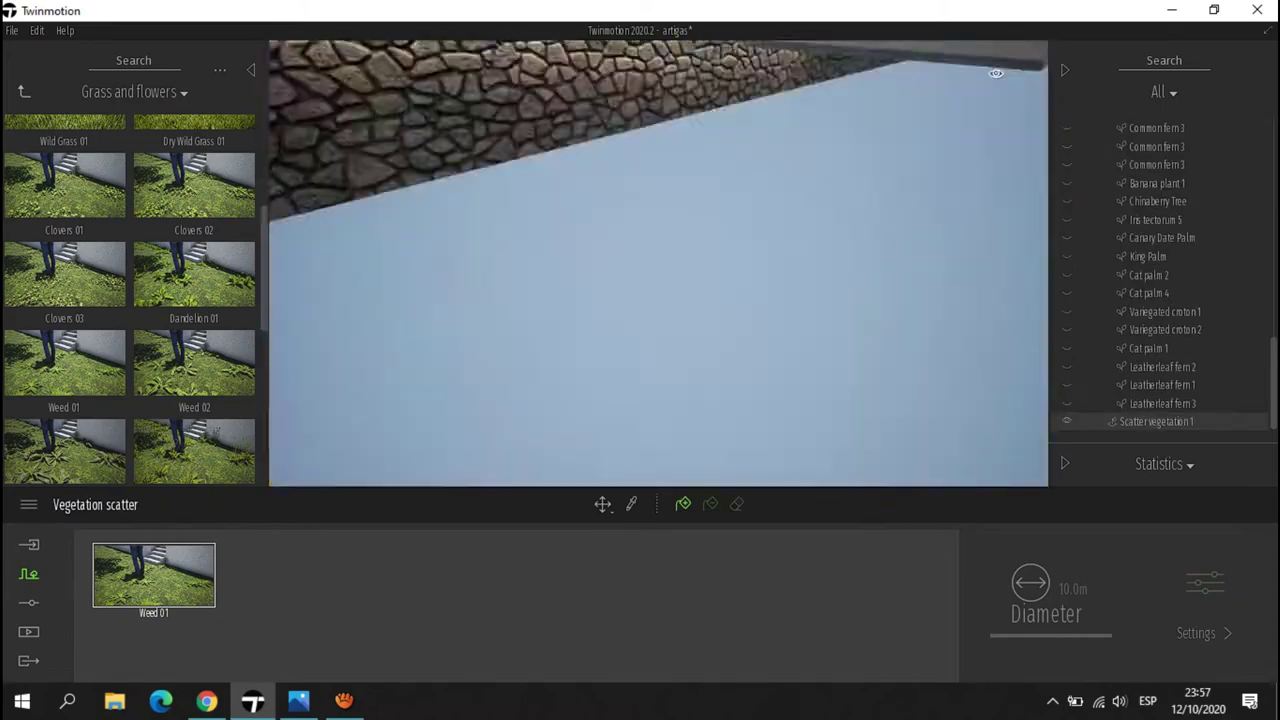
key("Escape")
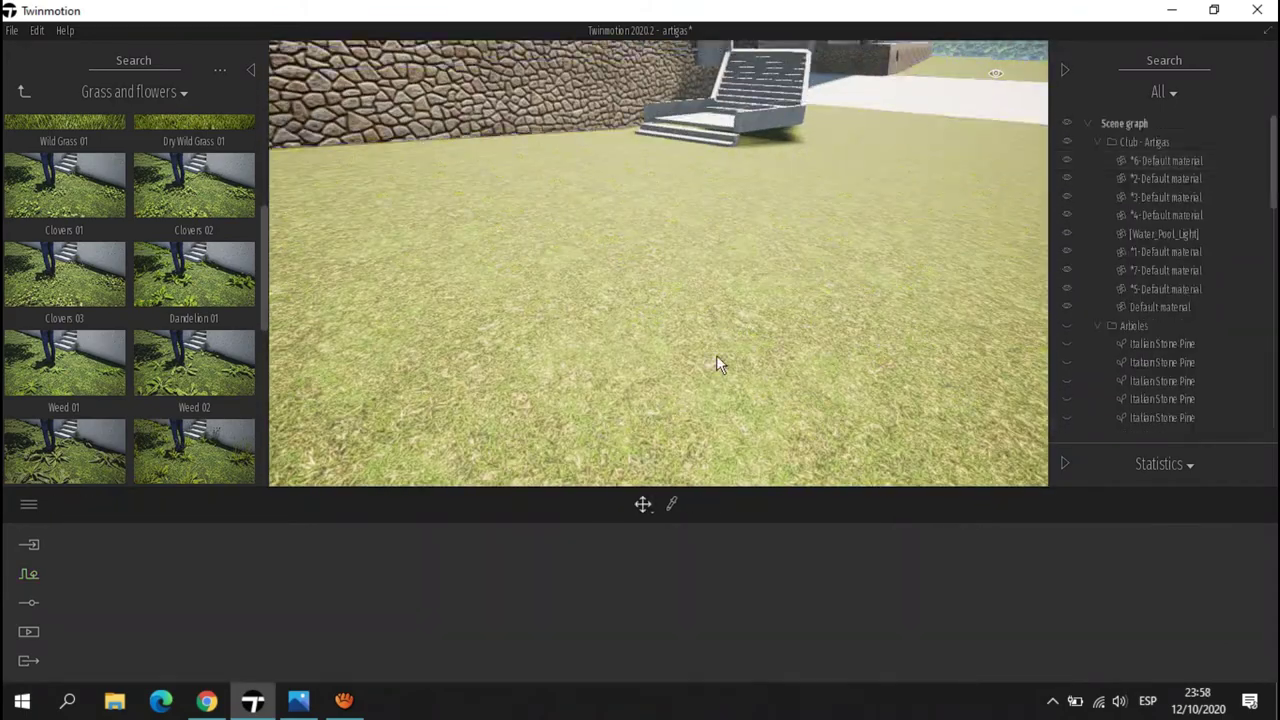
Sample the surfaces beneath the roof and apply Bare concrete 03 with a reflection of 14%.
left_click(486, 129)
scroll(663, 314, "down", 5)
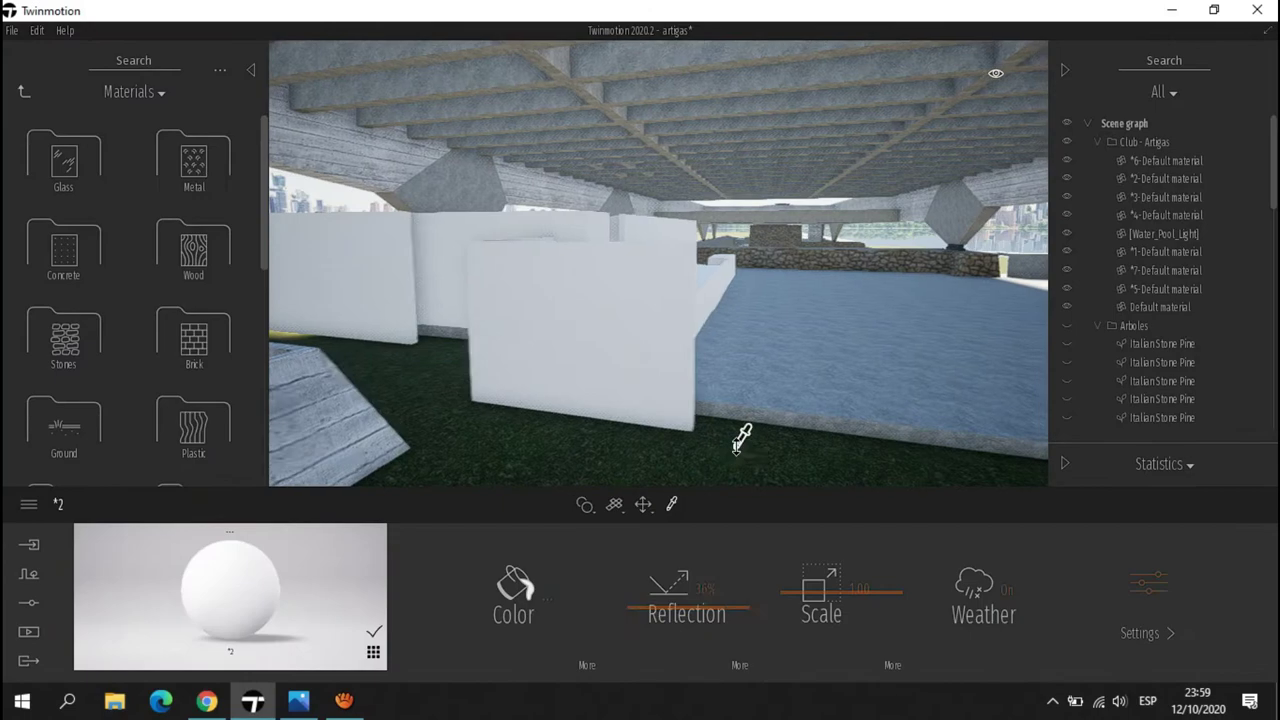
left_click(736, 446)
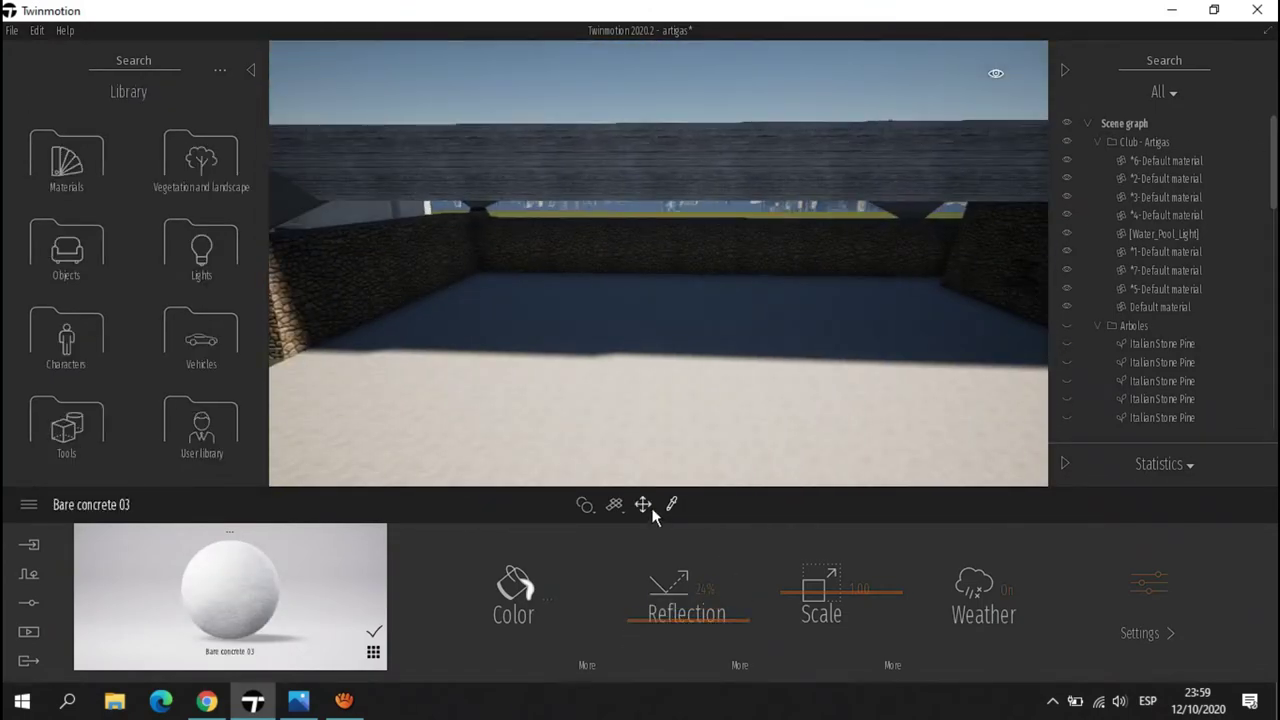
Add a new container named Luces to the scene graph.
right_click(1124, 123)
left_click(1128, 137)
type("Luces")
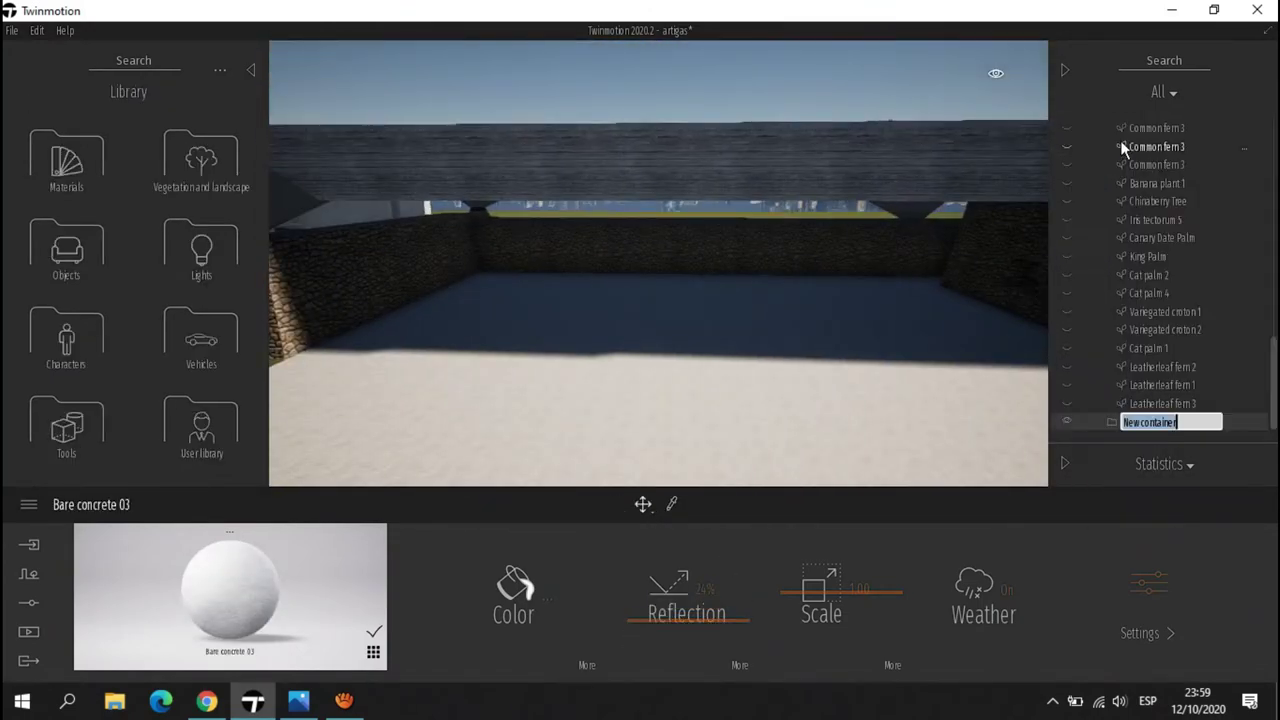
key("Return")
Place an Area light on the courtyard floor in front of the building and shift the time of day to dusk.
left_click(201, 250)
left_click_drag(194, 238, 694, 334)
left_click(995, 73)
left_click_drag(950, 334, 1000, 334)
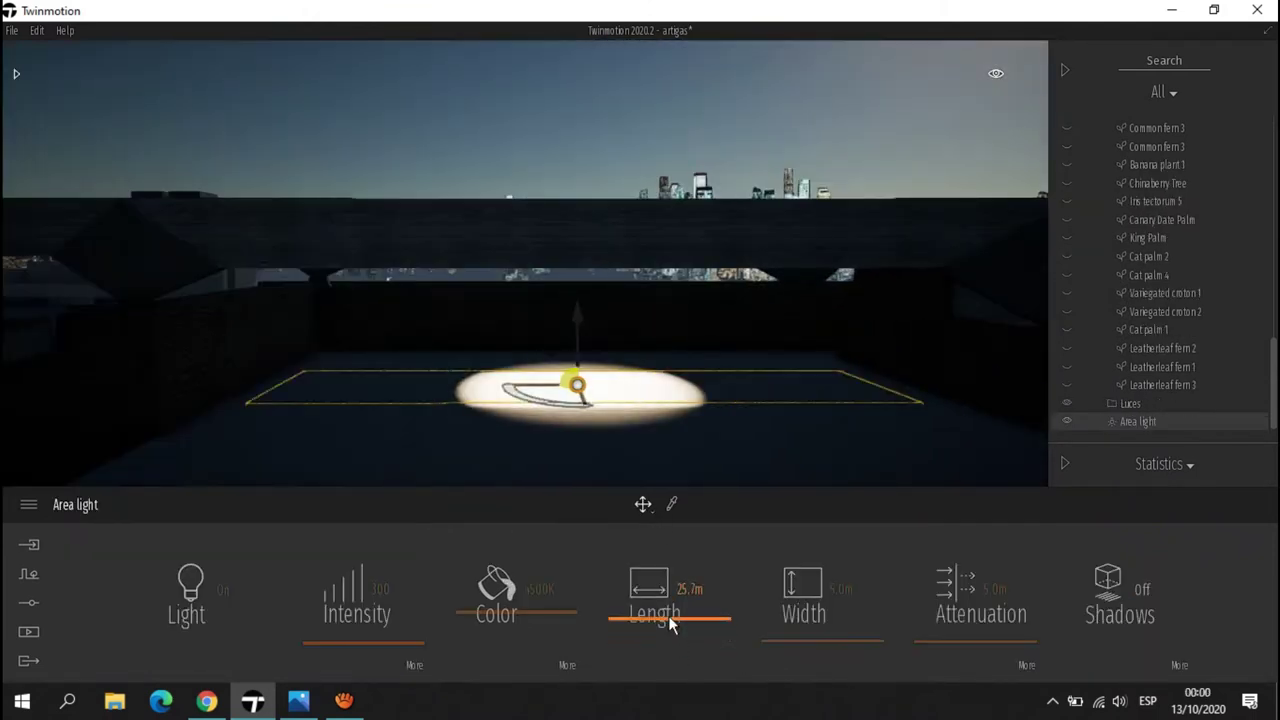
Place an Area light between the long roof edges, seen from above, with a length of 18 m and a width of 14 m.
scroll(727, 391, "up", 5)
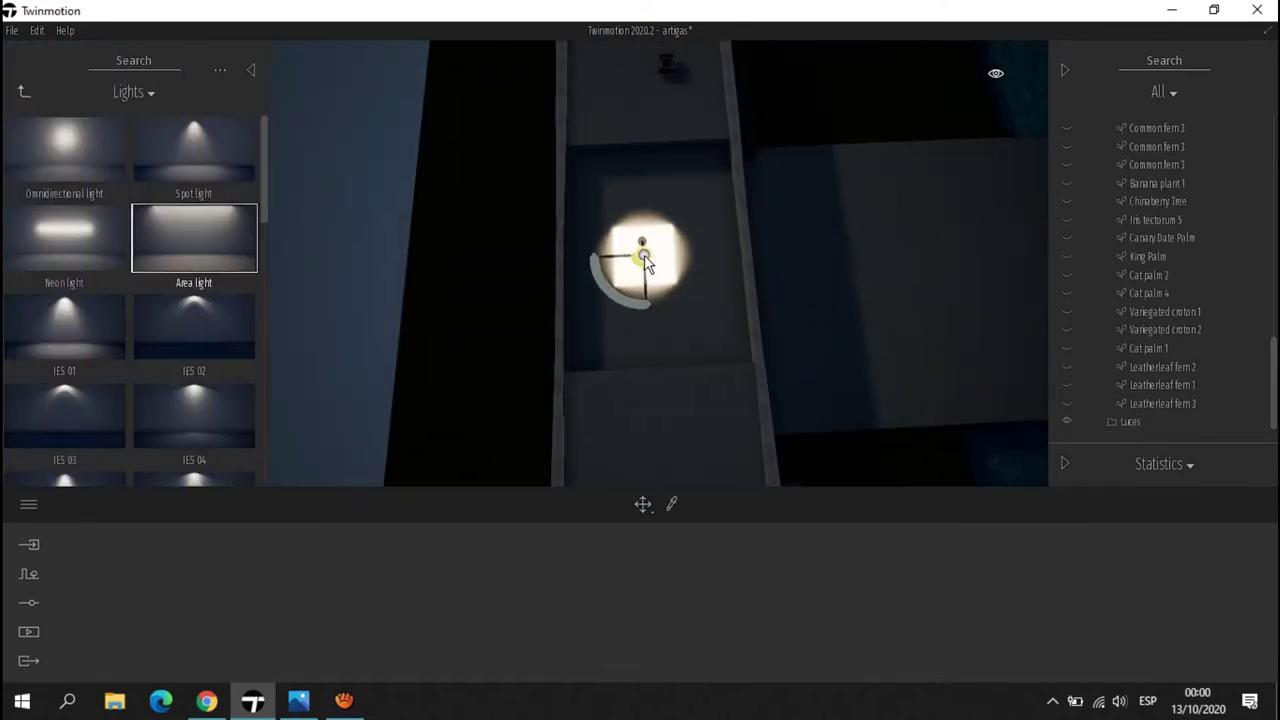
left_click(995, 73)
left_click(951, 343)
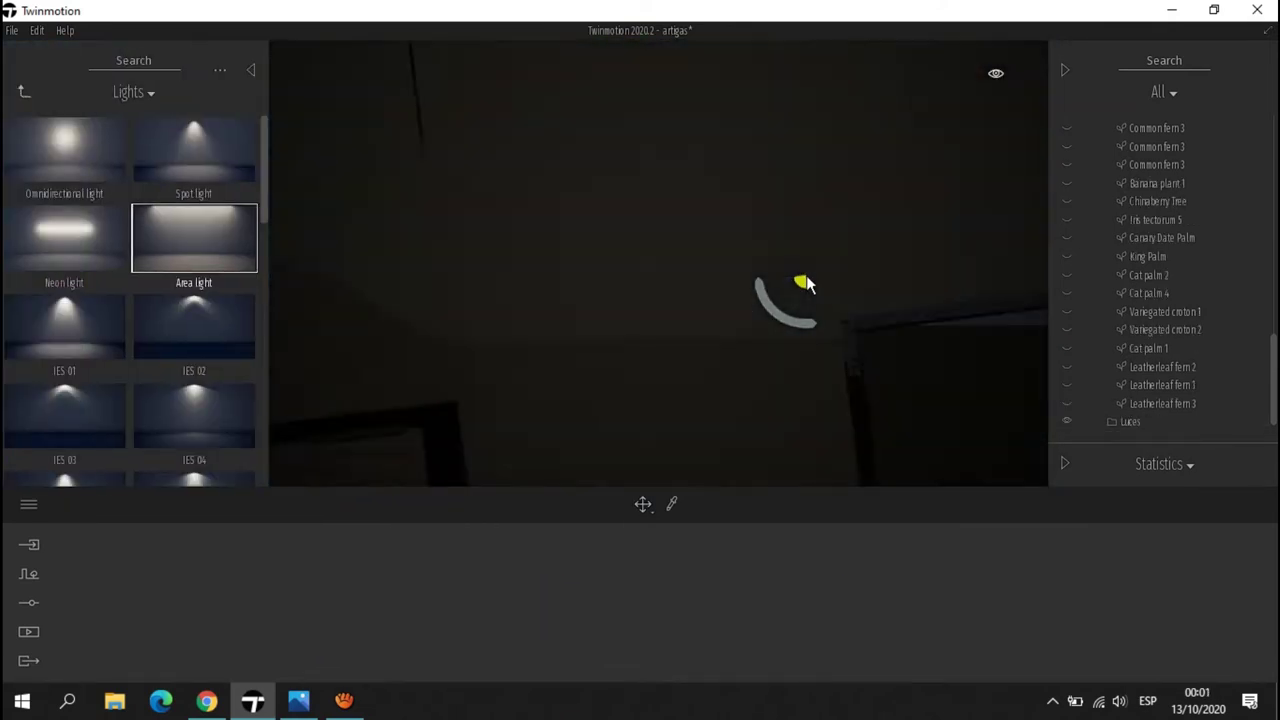
left_click(649, 298)
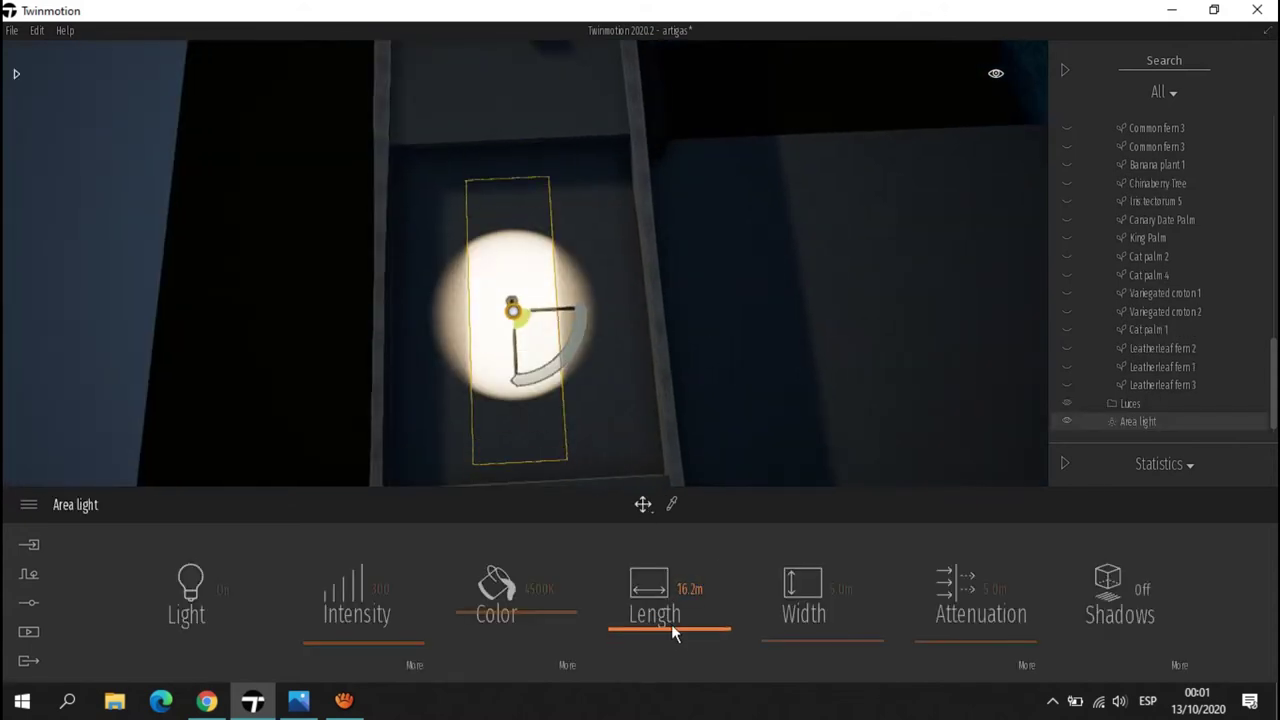
left_click(808, 588)
type("10")
key("Return")
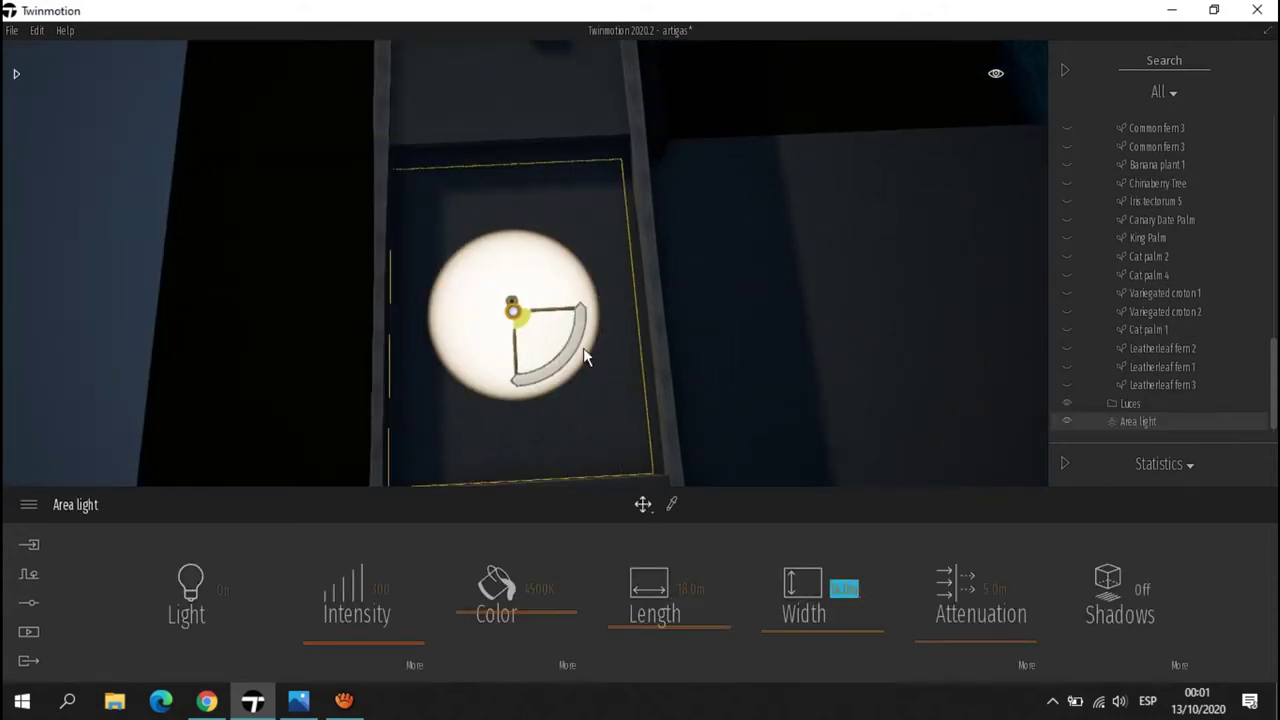
Position the area light beneath the roof and rotate it to shine up onto the ribbed ceiling.
scroll(684, 393, "up", 3)
right_click_drag(562, 318, 613, 323)
left_click_drag(758, 157, 609, 320)
right_click_drag(609, 320, 570, 345)
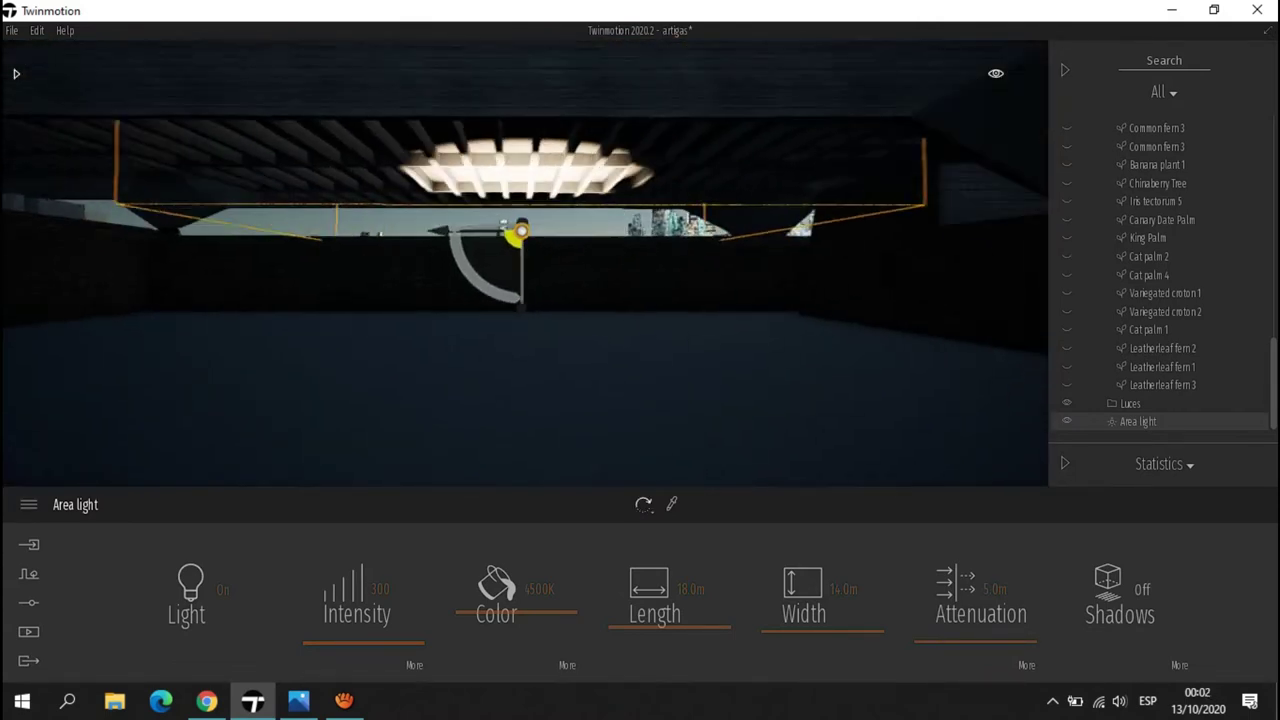
Give the area light an intensity of 1000, a 2100K colour and shadows, and duplicate it along the underside of the roof.
key("Return")
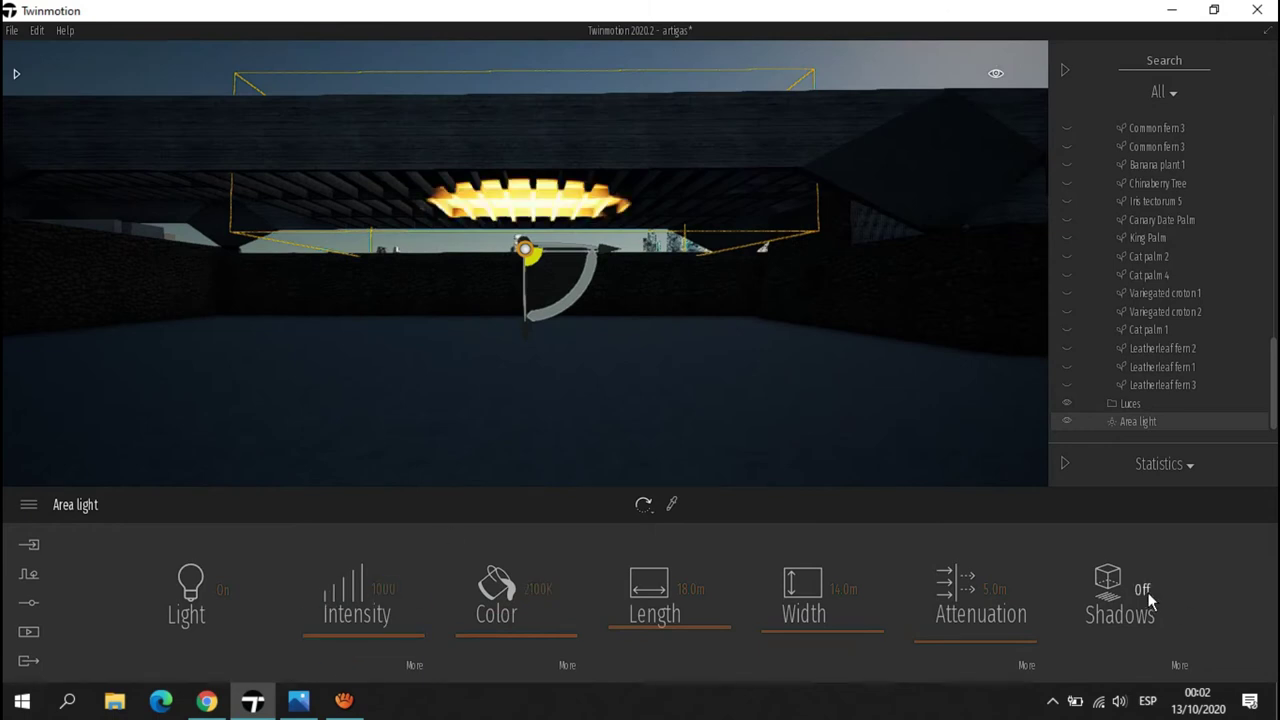
left_click_drag(528, 358, 458, 256)
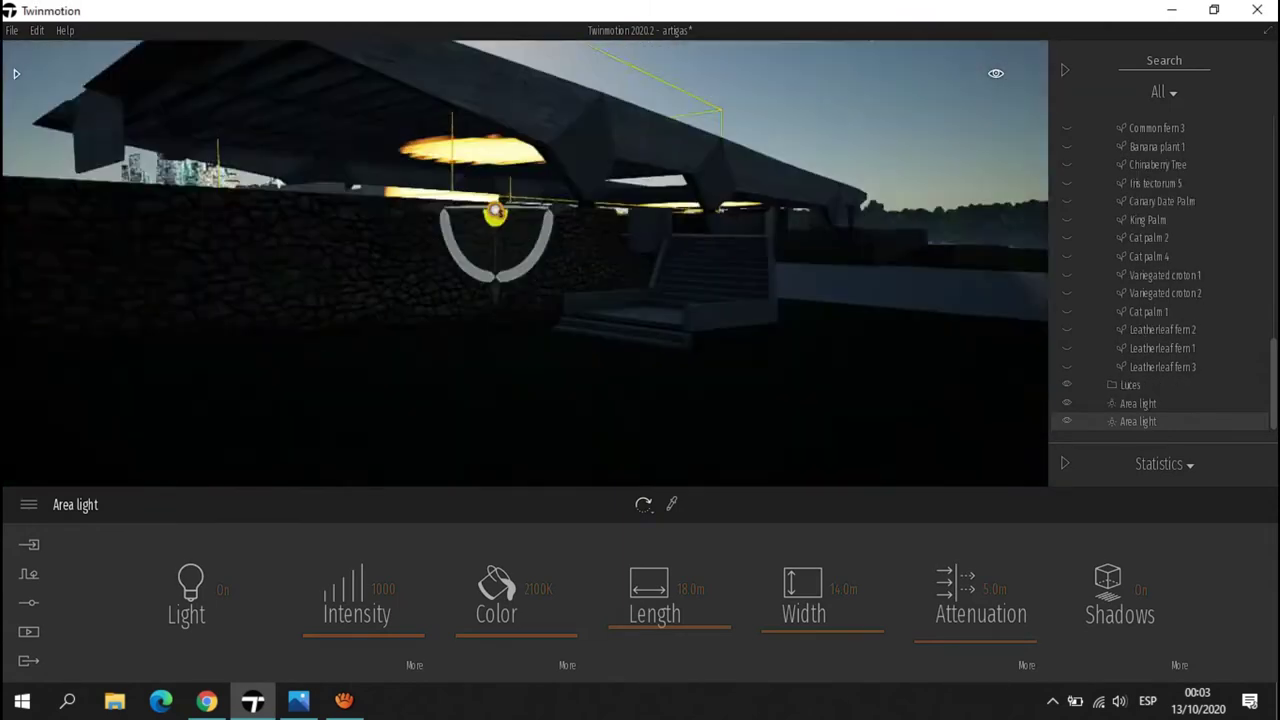
left_click(1138, 403)
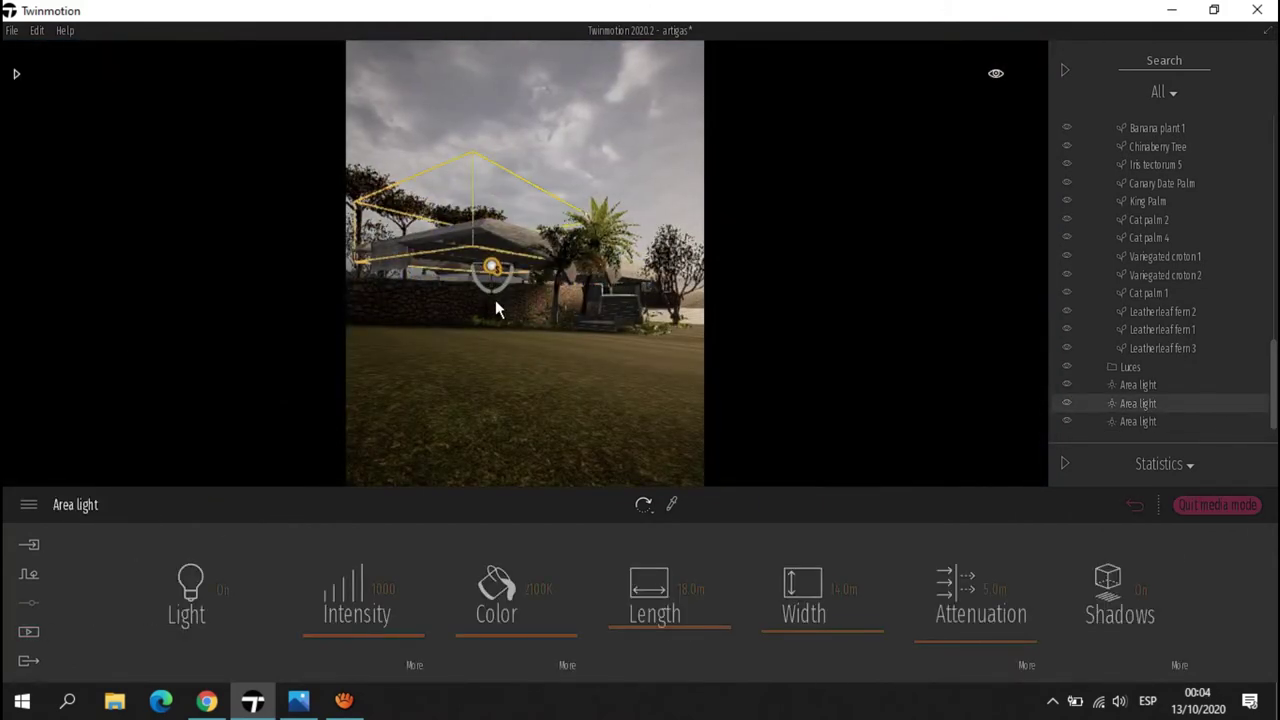
Deselect the area light and choose Image1 as the image to export.
key("Escape")
left_click(324, 600)
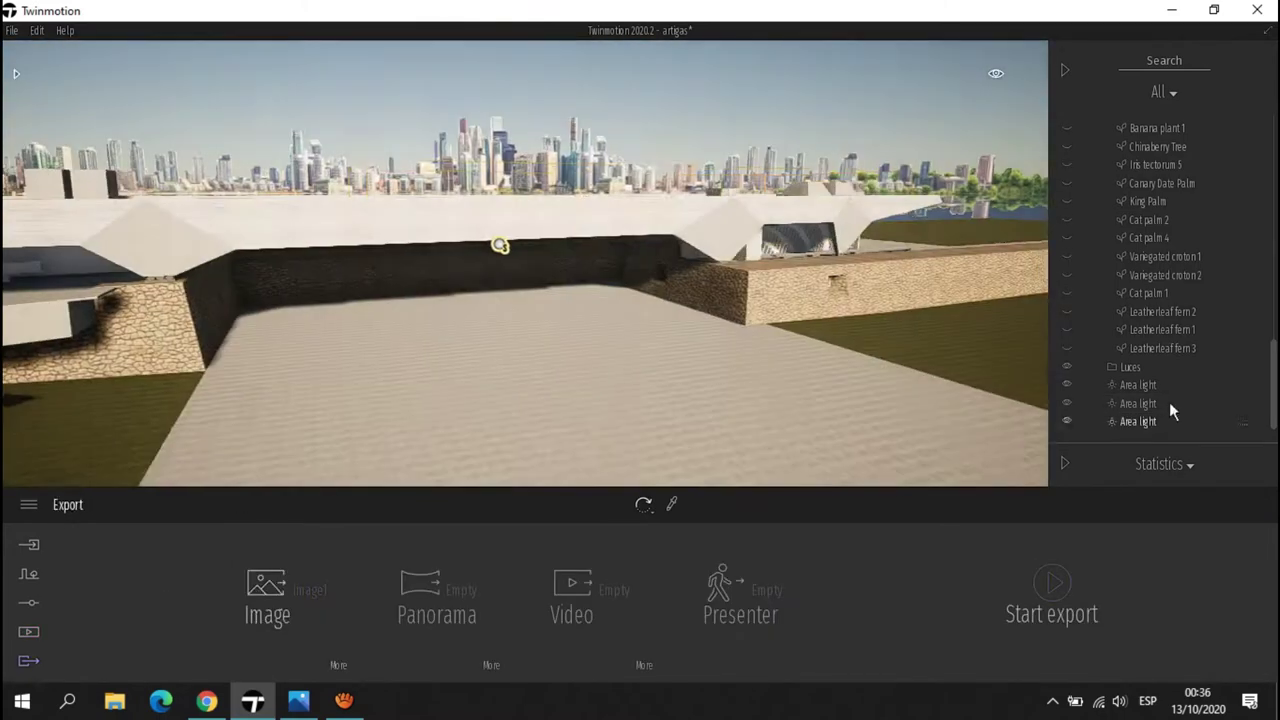
Move the area lights into the Luces container and place Chinaberry Trees across the lawn between the stone wall and the pool.
left_click(1091, 372)
scroll(1091, 372, "up", 5)
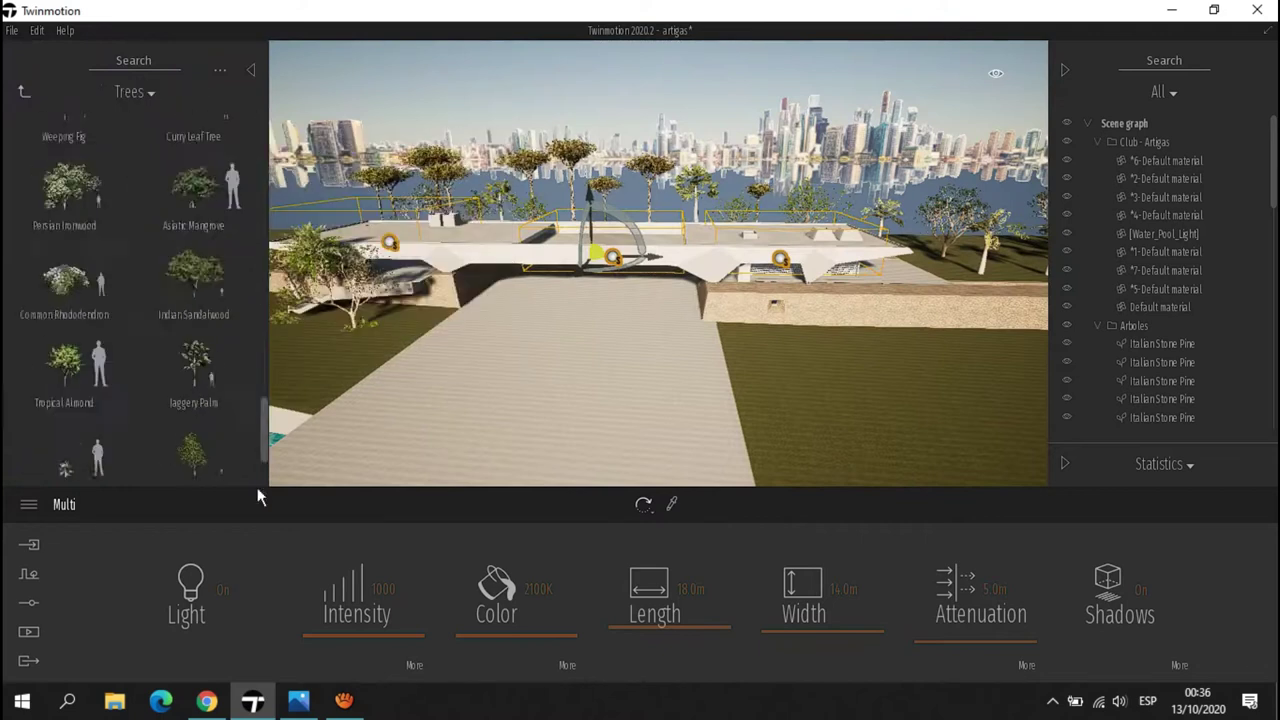
left_click_drag(194, 433, 865, 362)
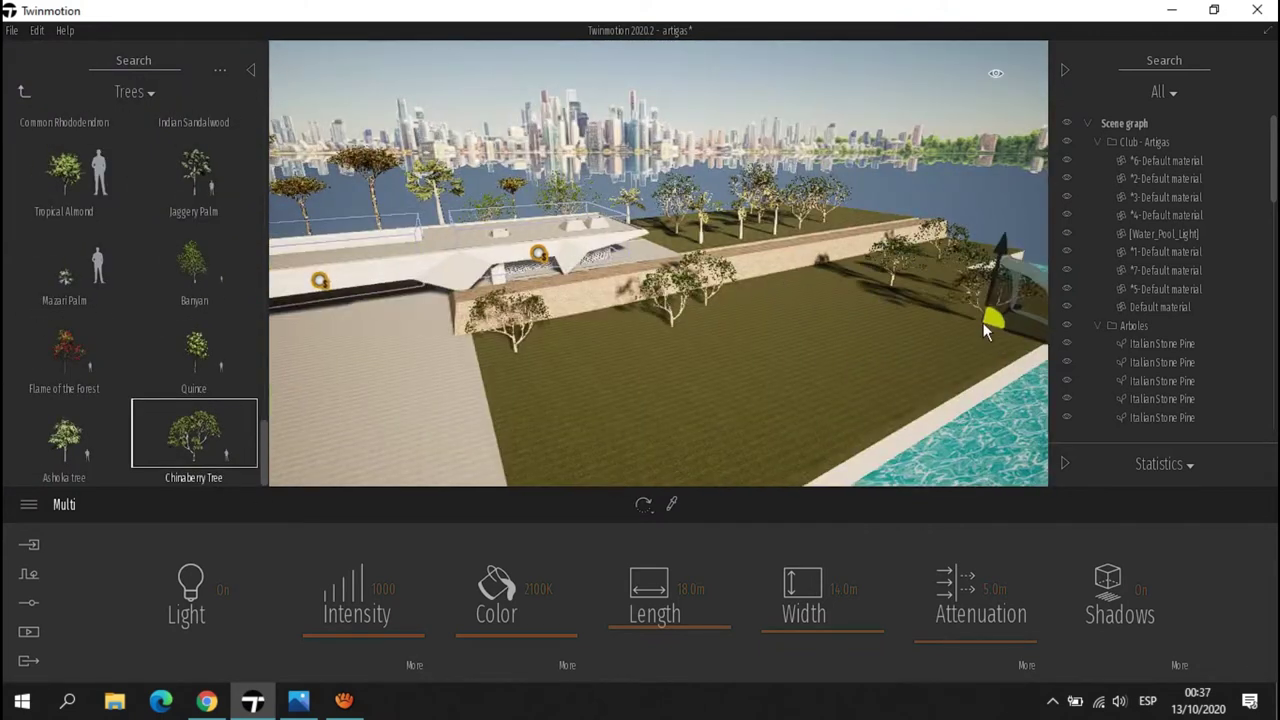
Add Canary Date Palms, King Palms and a Palmetto among the Chinaberry Trees on the lawn beside the stone wall.
mouse_move(165, 408)
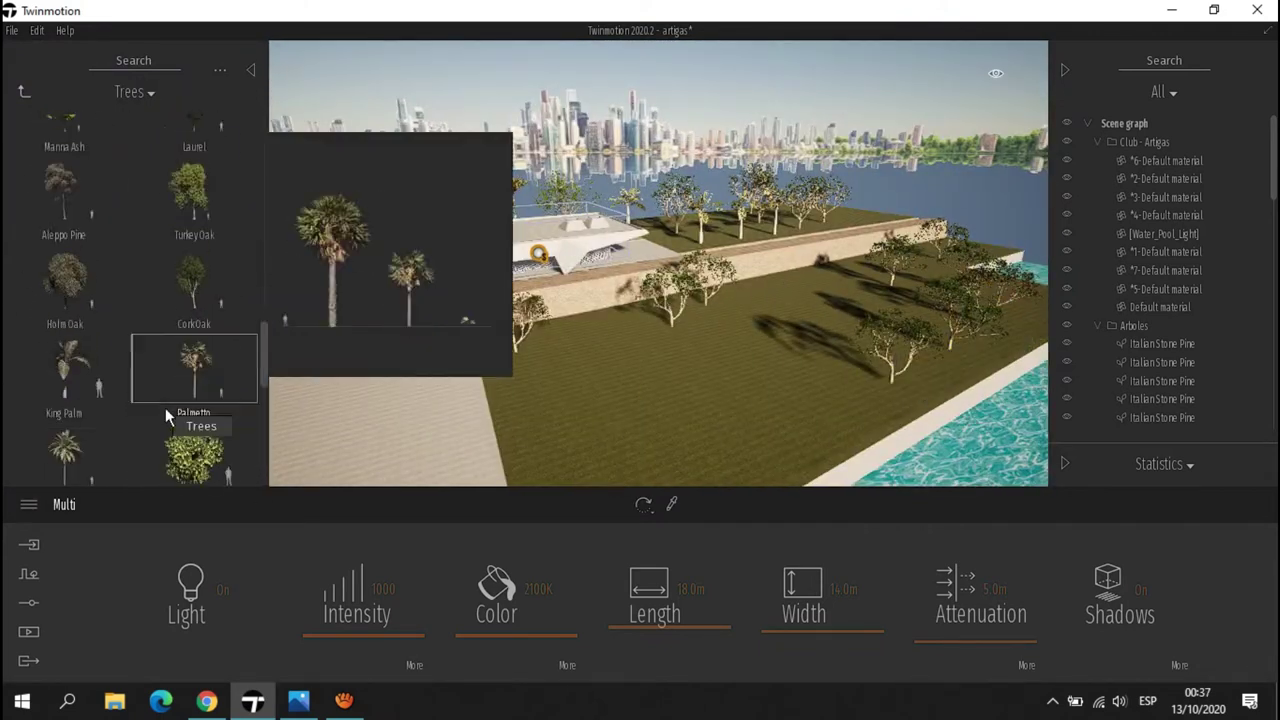
scroll(165, 408, "down", 1)
left_click_drag(64, 418, 593, 345)
left_click_drag(64, 330, 533, 402)
left_click_drag(193, 330, 806, 370)
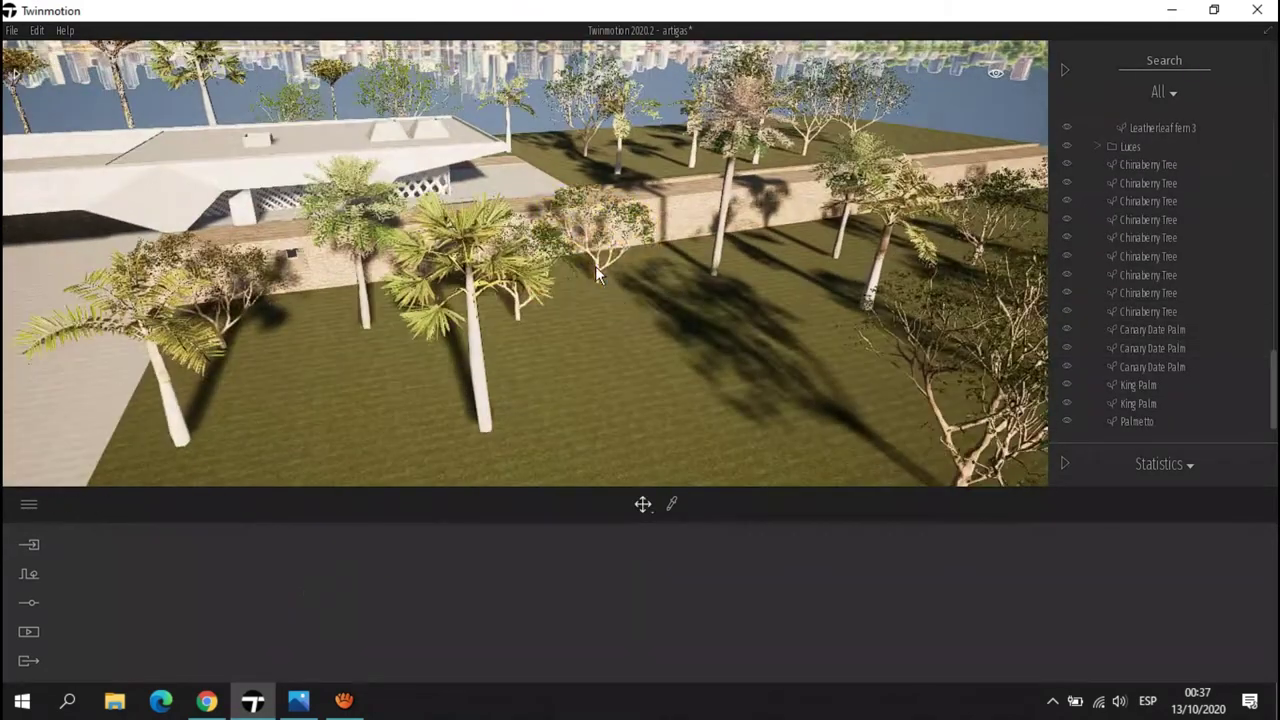
Reposition and rotate the new trees and palms at the driveway end of the lawn, near the corner of the stone wall.
left_click(595, 266)
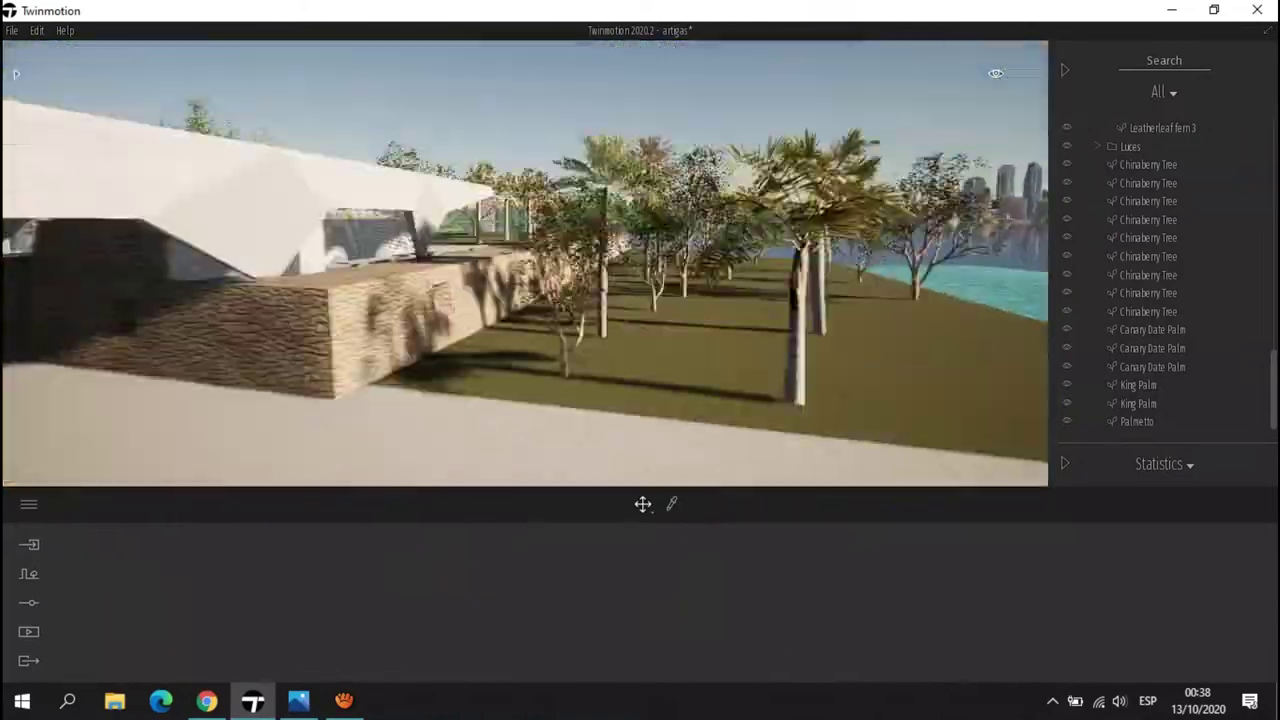
left_click(453, 381)
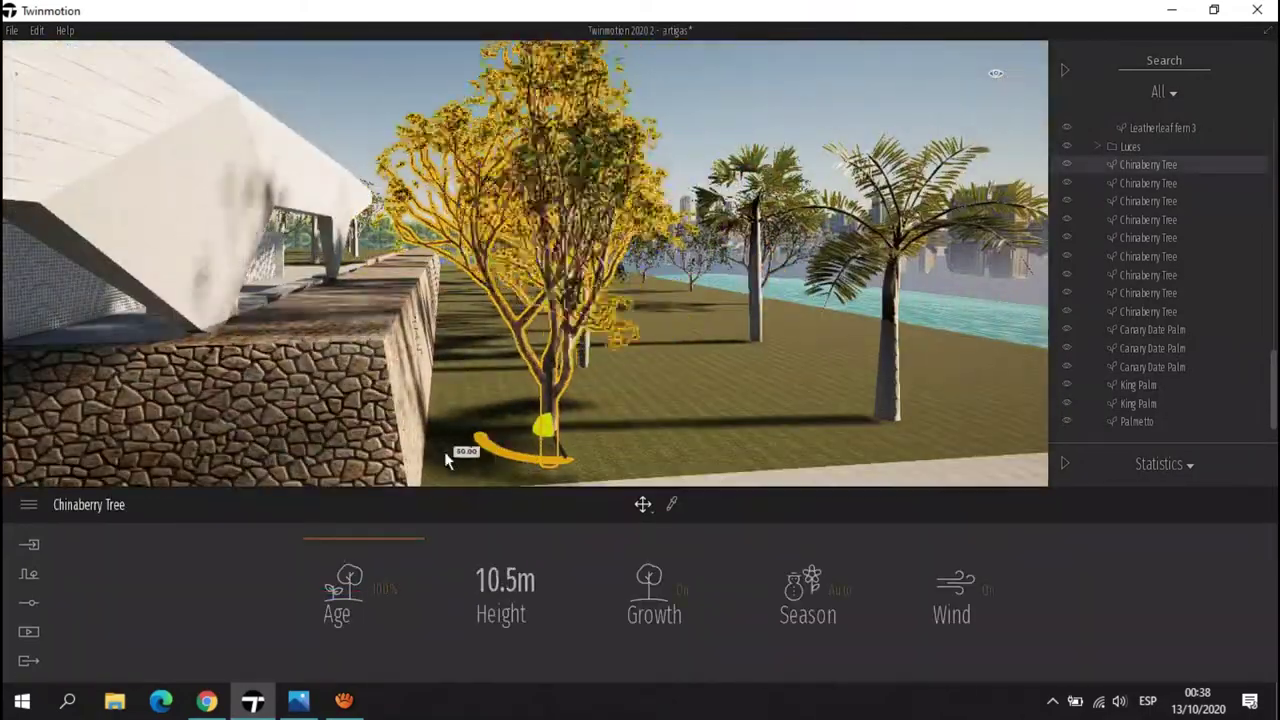
left_click(686, 420)
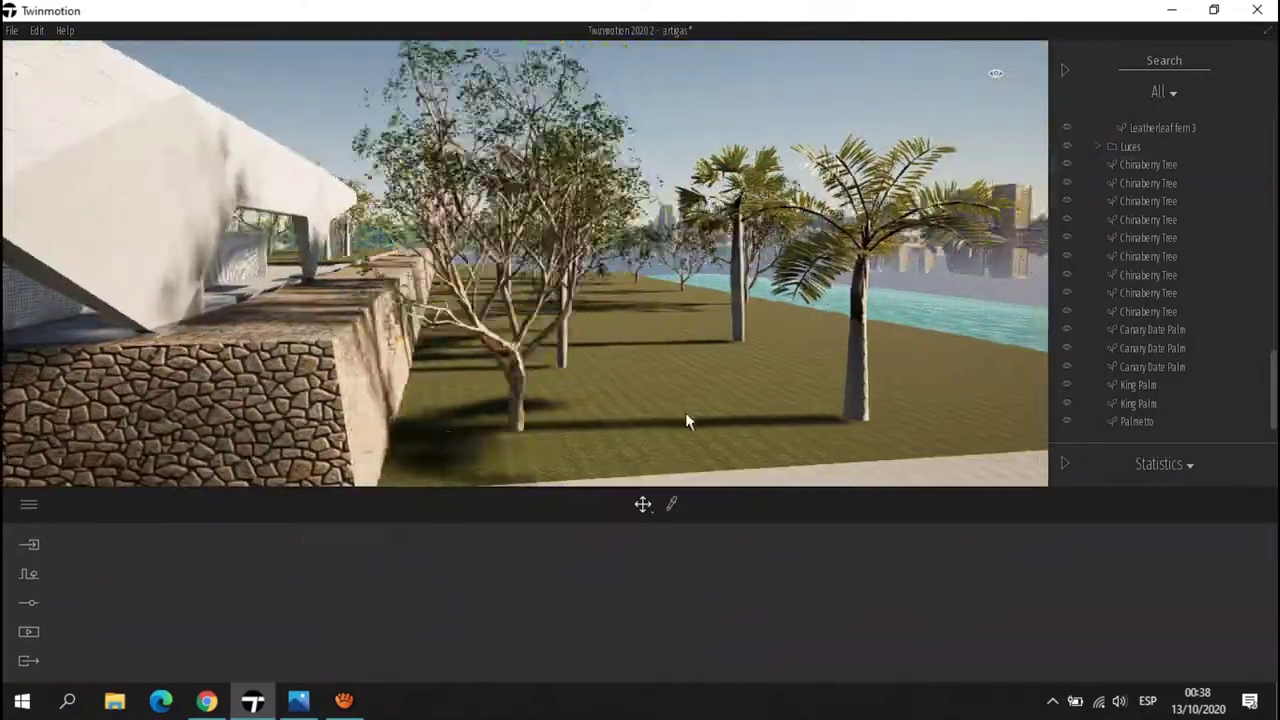
left_click_drag(686, 420, 690, 380)
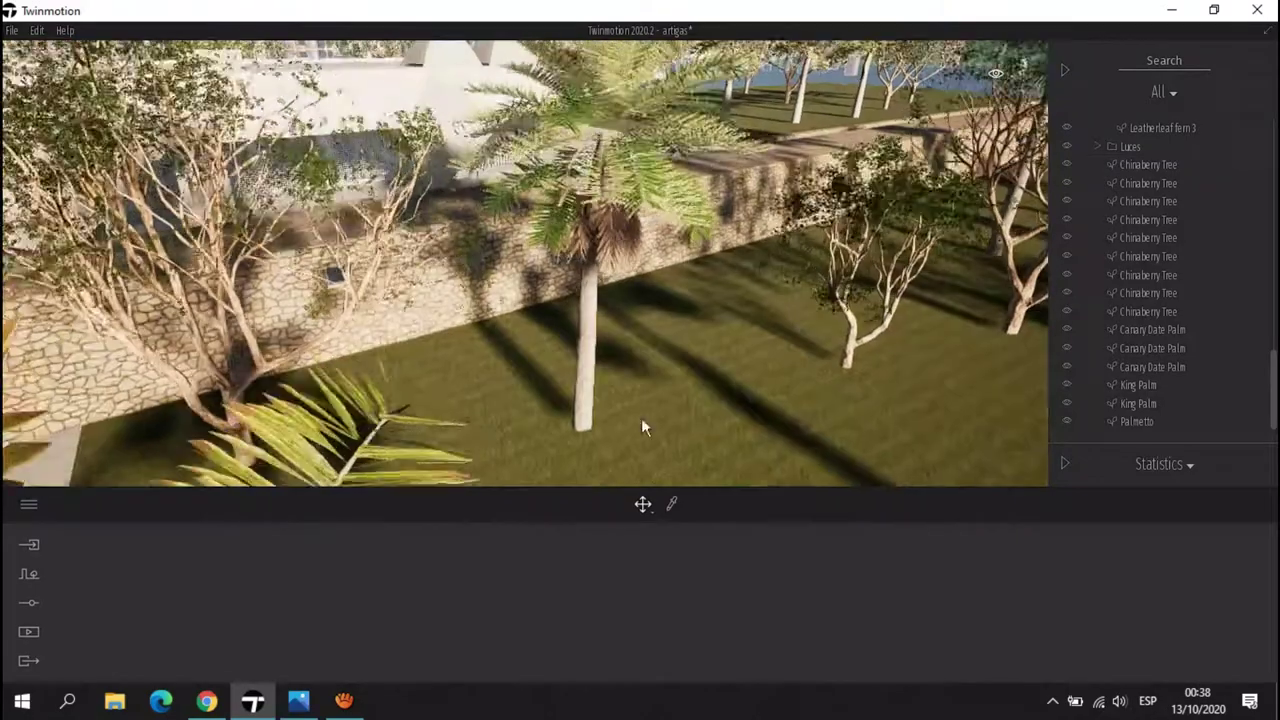
left_click(586, 337)
left_click(843, 366)
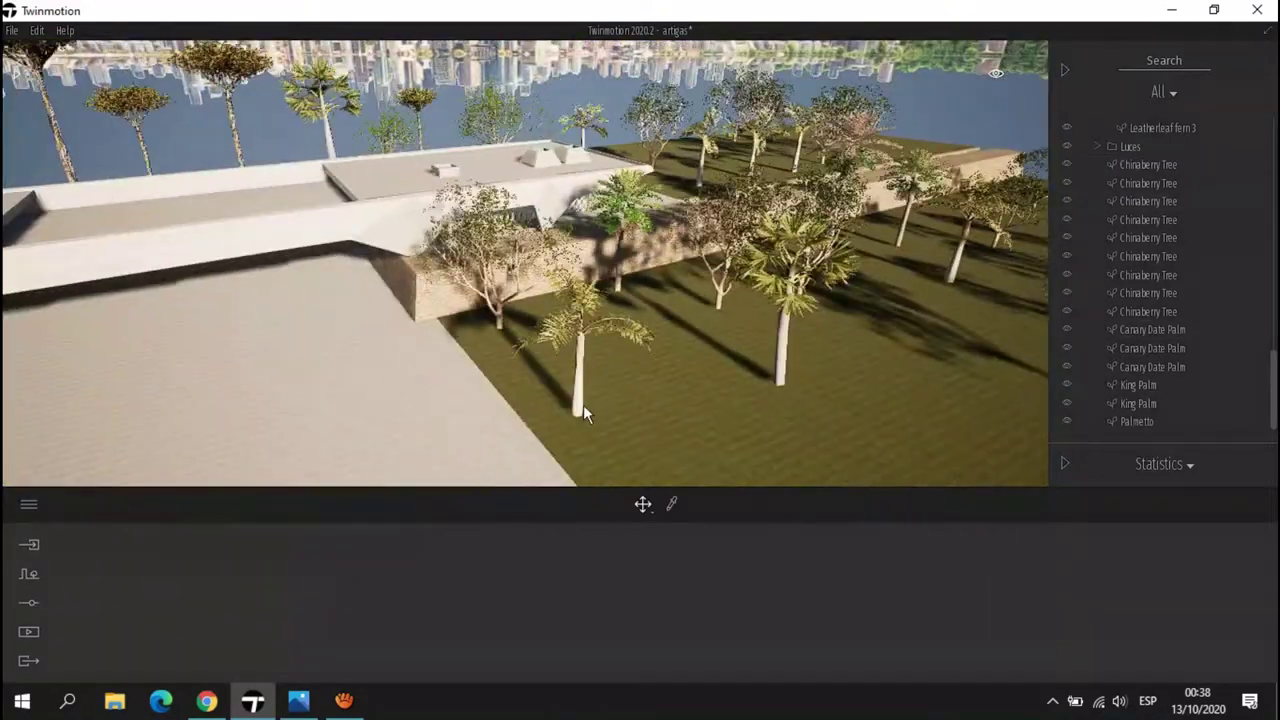
left_click(583, 415)
Return to the Image1 view, move the newly planted trees into the Arboles container and collapse it.
left_click(28, 631)
left_click(351, 634)
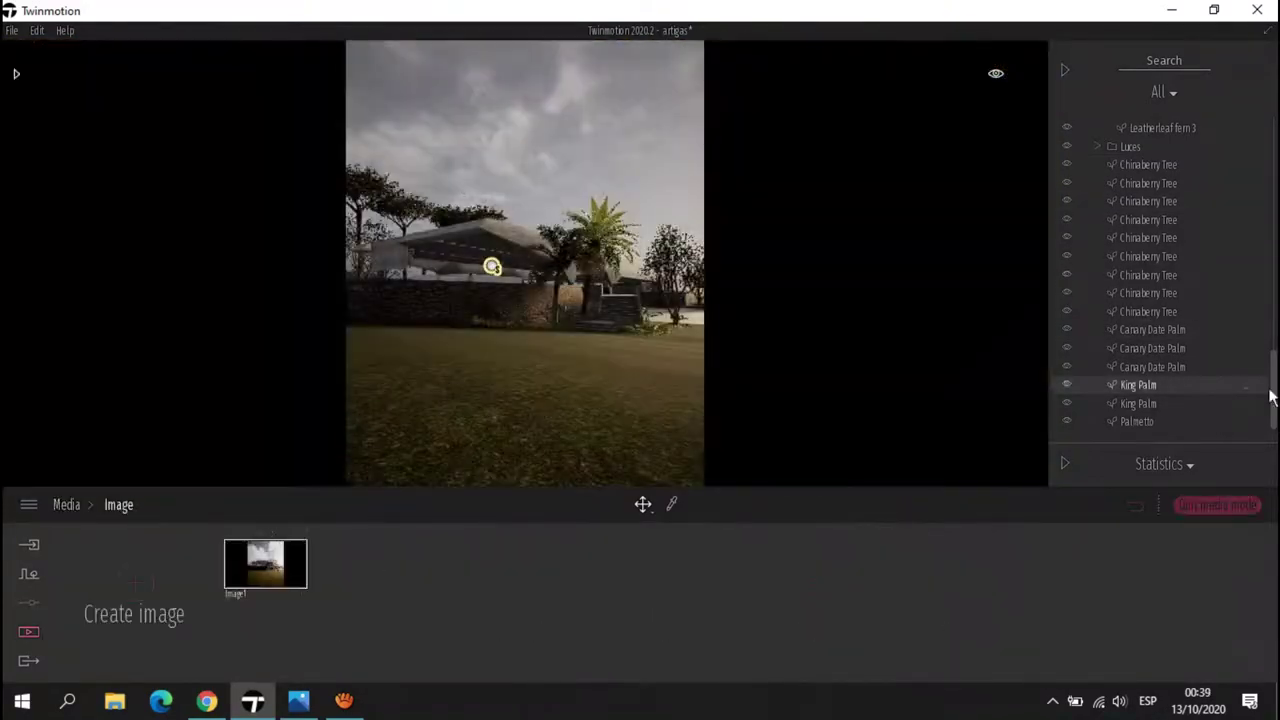
key("ctrl+a")
scroll(1101, 158, "up", 5)
left_click(1097, 160)
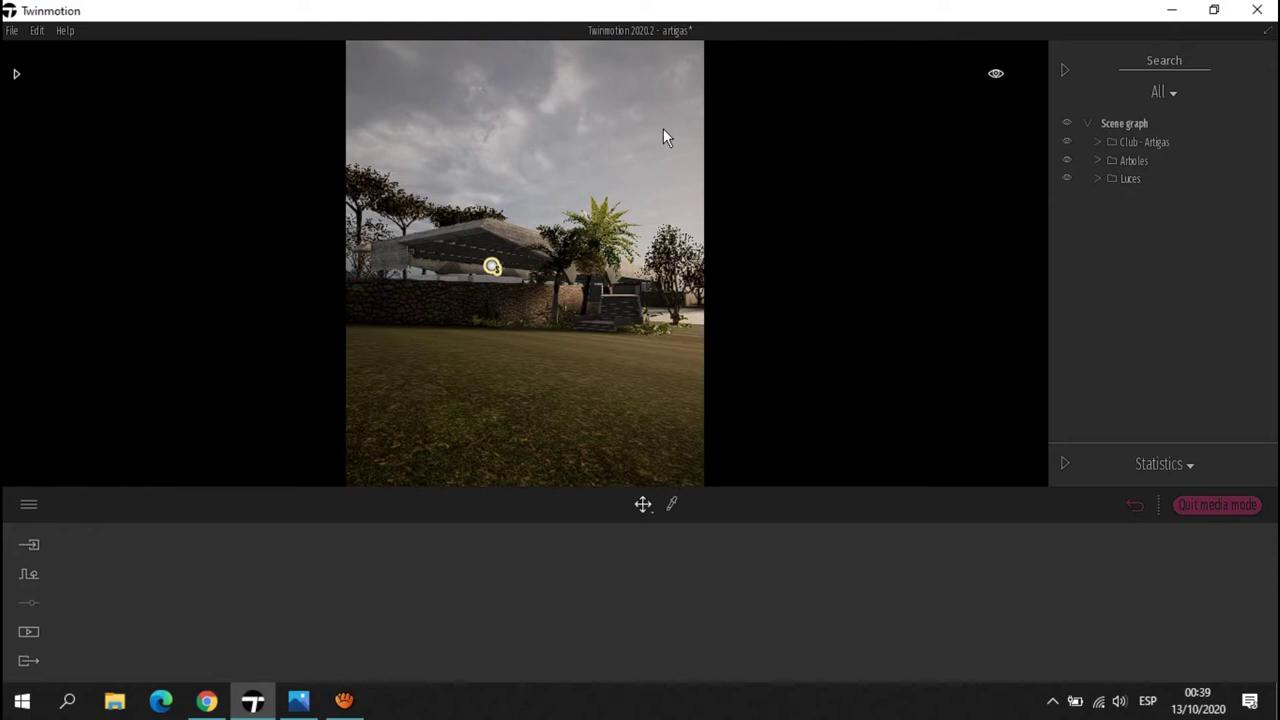
Try placing Long grass borders 04 on the Grass 5 lawn in front of the building.
left_click(640, 420)
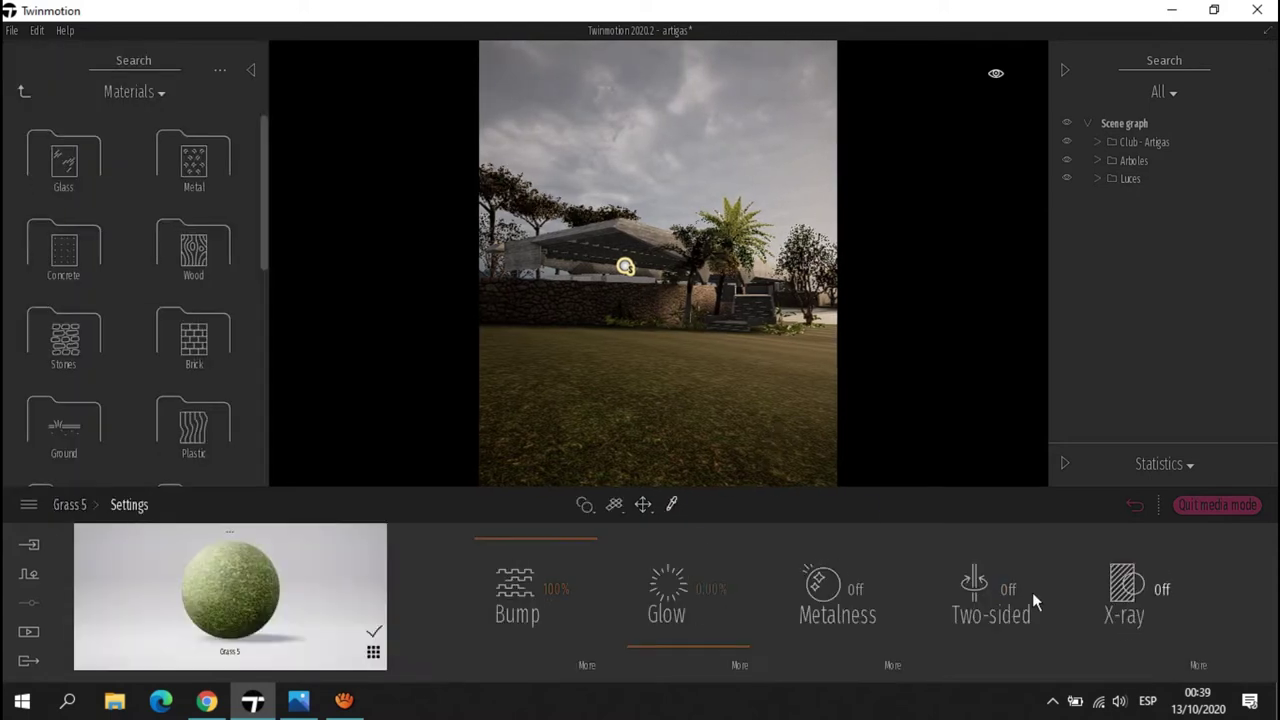
left_click(164, 176)
left_click_drag(64, 342, 816, 481)
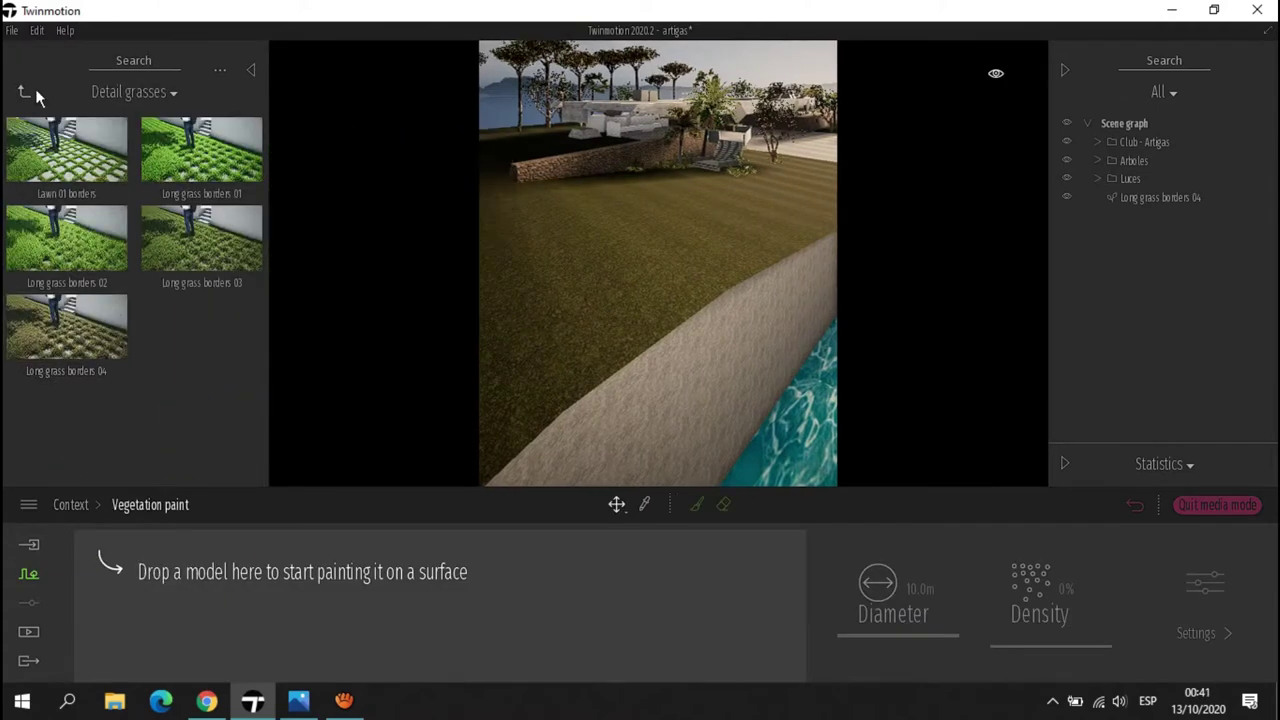
left_click(24, 91)
left_click(616, 504)
left_click(700, 343)
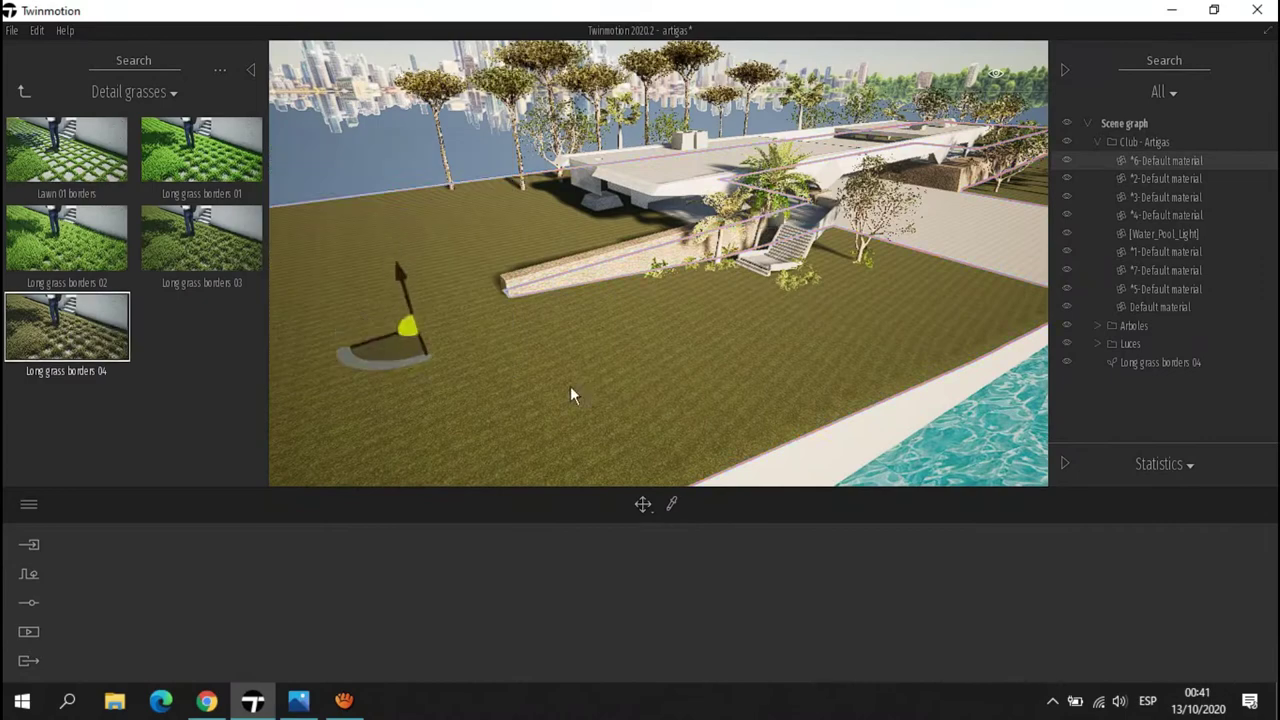
Paint Long grass 04 over the lawn beside the stairs, using a 10 m brush diameter and 45% density.
scroll(666, 408, "down", 5)
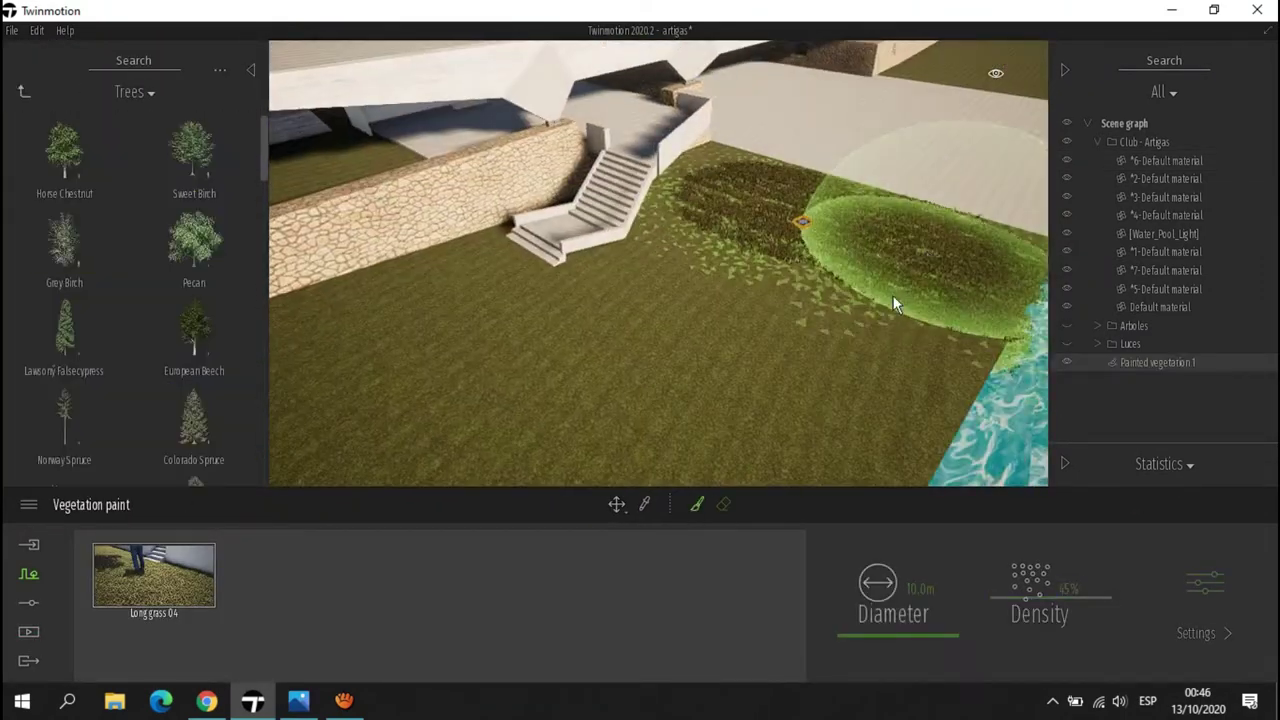
left_click_drag(893, 295, 761, 319)
mouse_move(761, 319)
right_mouse_down()
mouse_move(790, 328)
mouse_move(645, 402)
mouse_move(767, 358)
right_mouse_up()
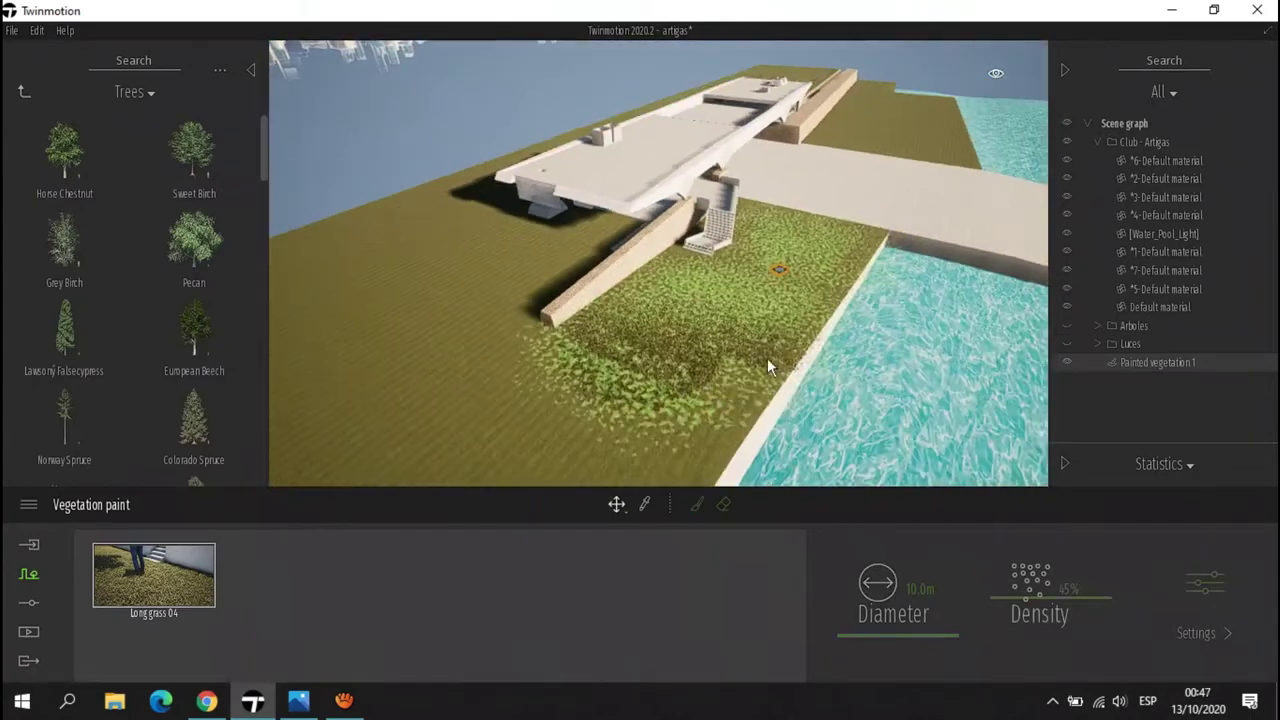
scroll(767, 358, "up", 3)
mouse_move(730, 275)
left_mouse_down()
mouse_move(624, 358)
mouse_move(642, 348)
mouse_move(486, 277)
left_mouse_up()
Paint Long grass 04 over the lawn across the driveway, between the stone wall and the water.
scroll(486, 277, "up", 5)
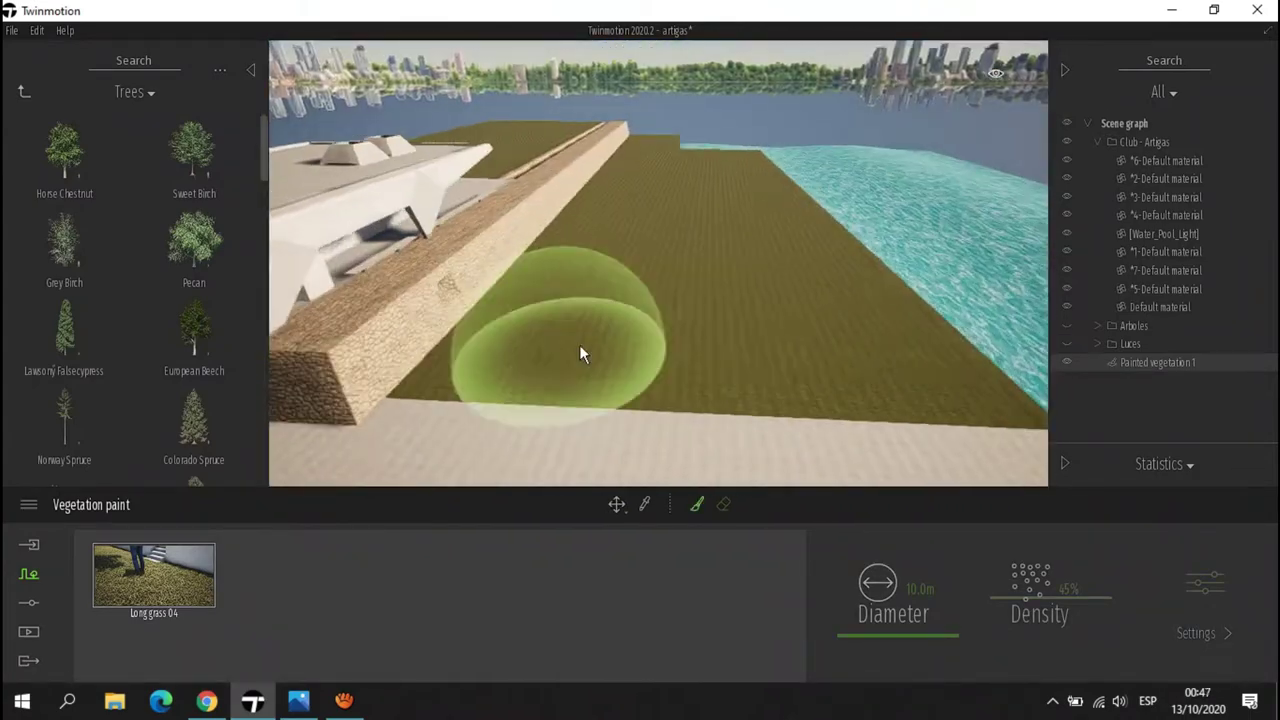
mouse_move(579, 344)
left_mouse_down()
mouse_move(732, 331)
mouse_move(621, 273)
left_mouse_up()
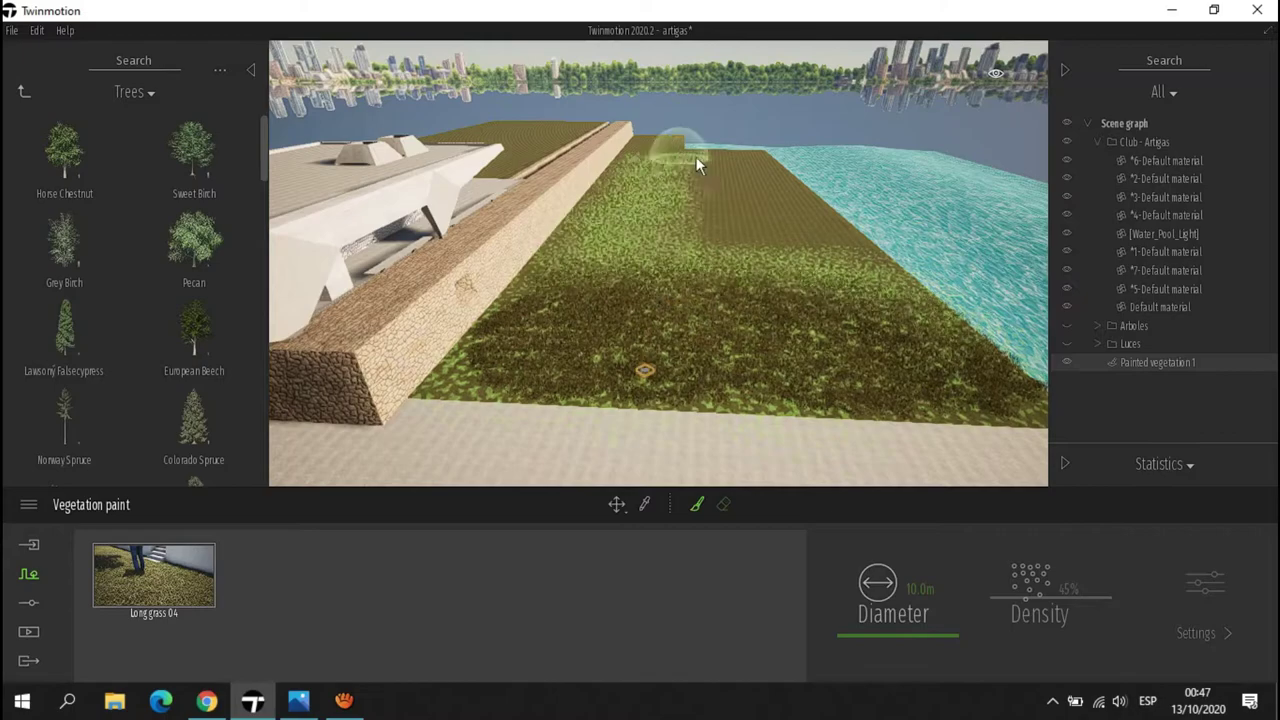
left_click_drag(697, 165, 754, 163)
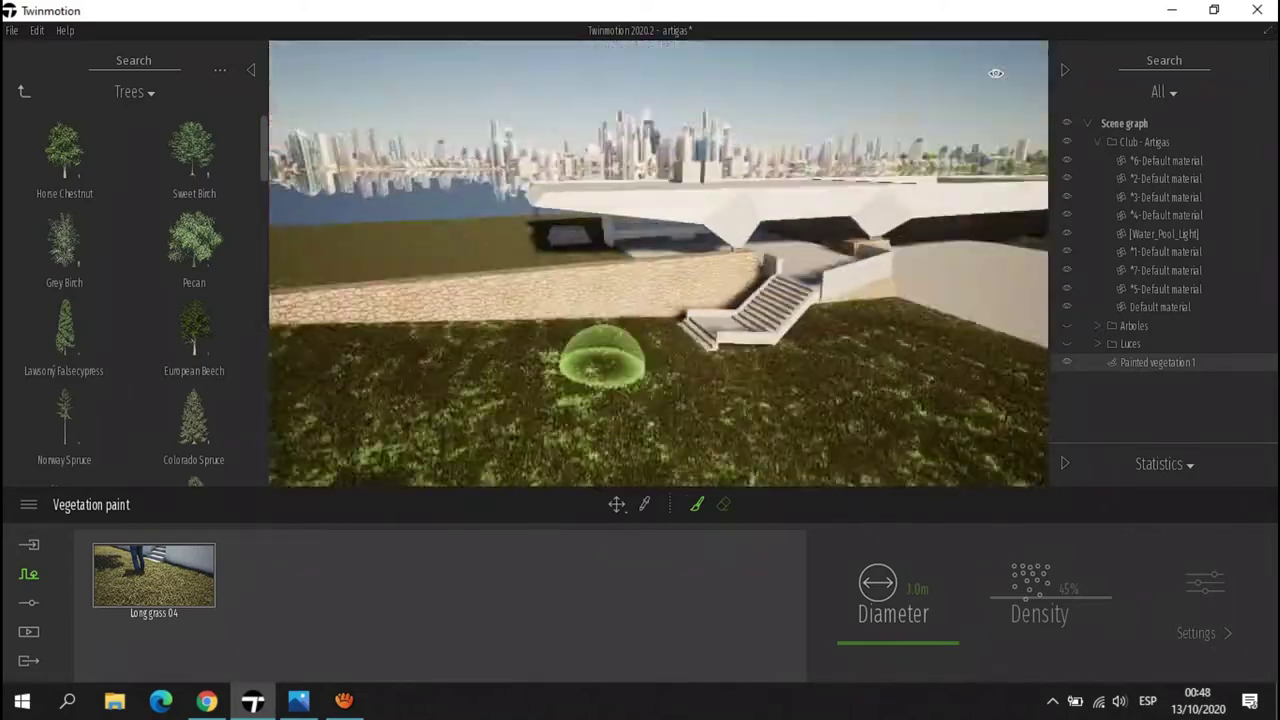
Add Yarrows to the painted vegetation and lower their density so the flowers are sparse.
mouse_move(30, 117)
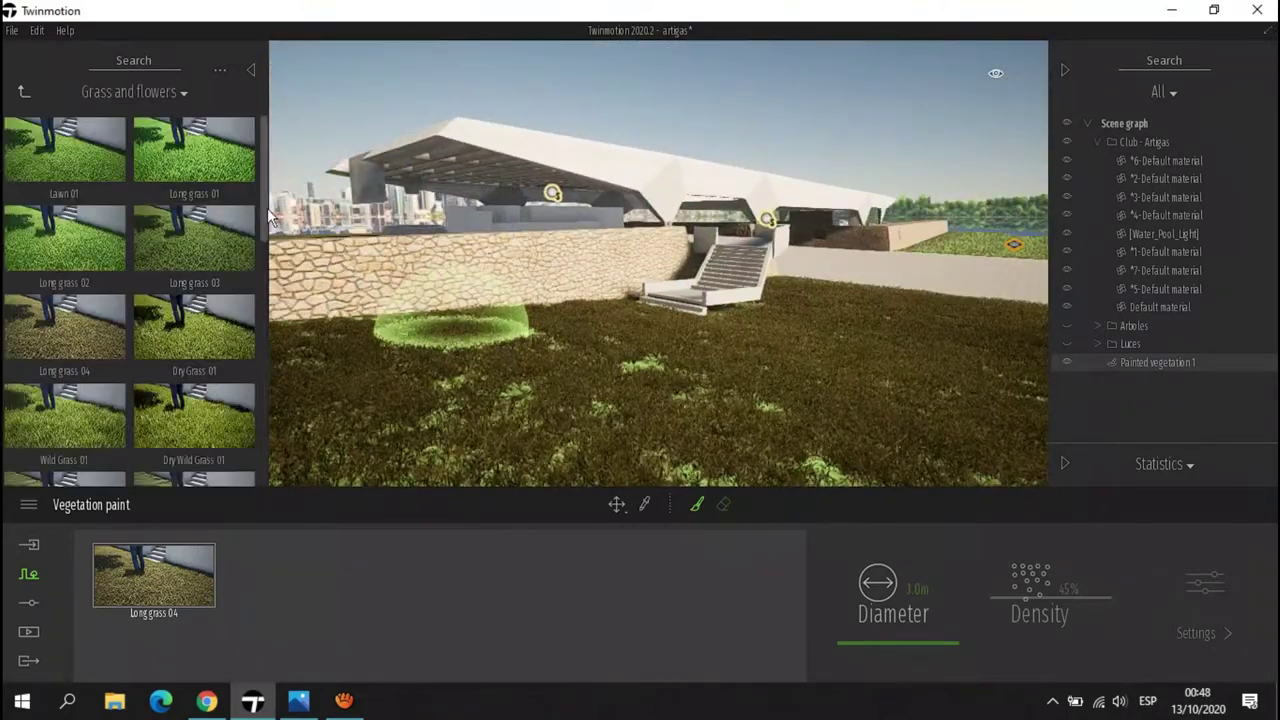
scroll(267, 208, "down", 5)
mouse_move(63, 350)
left_mouse_down()
mouse_move(243, 559)
mouse_move(279, 580)
left_mouse_up()
left_click(1040, 605)
left_click(1044, 597)
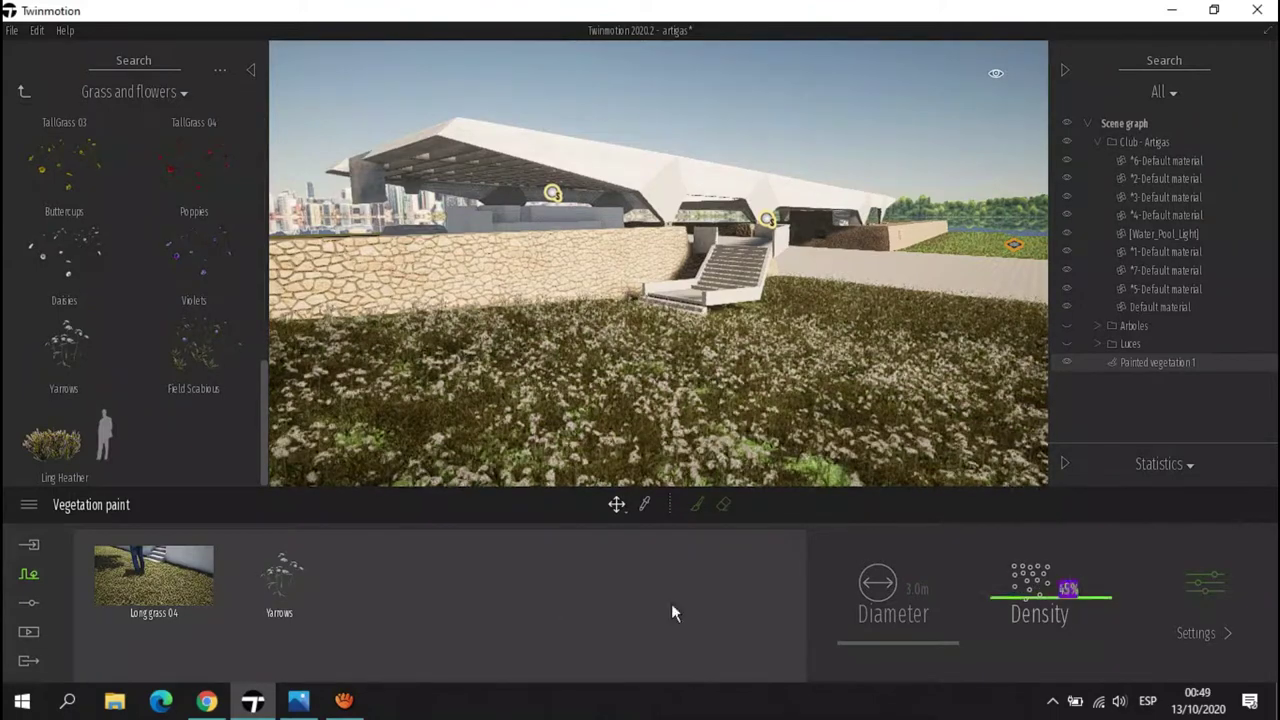
left_click(297, 572)
left_click(1043, 648)
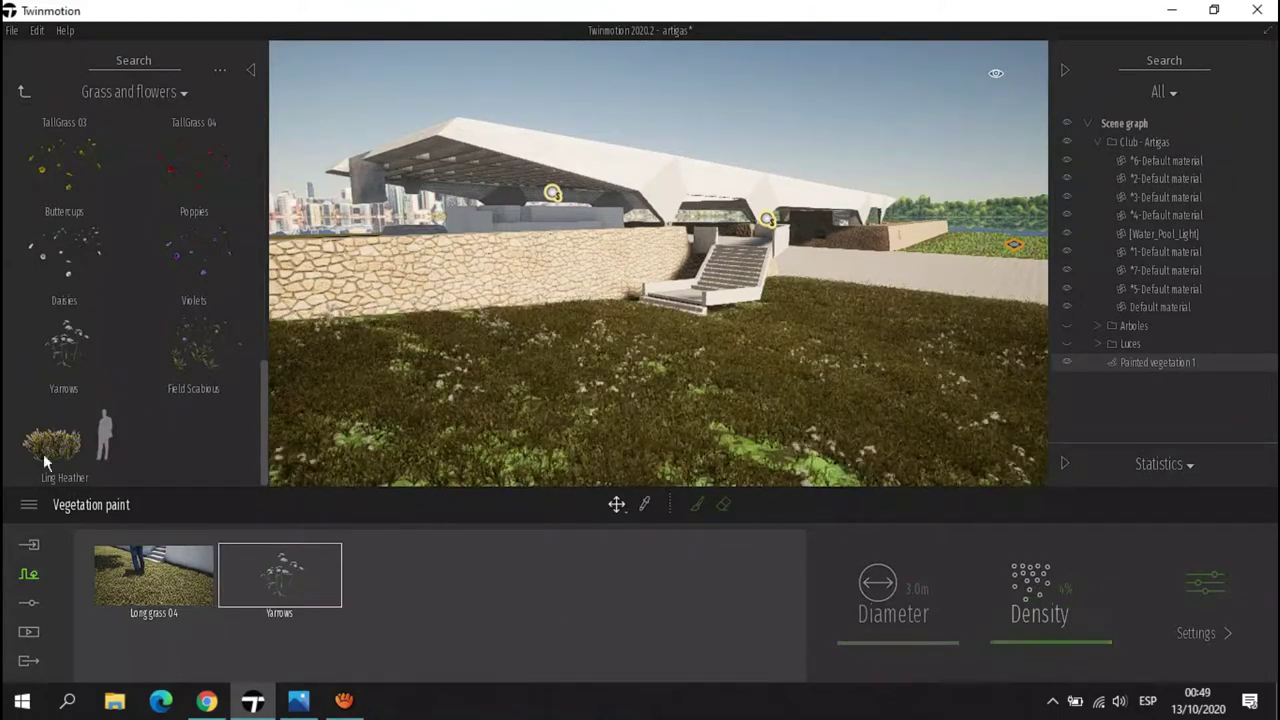
Add Ling Heather to the painted vegetation at 1% density and reopen the vegetation paint from the Image1 view.
left_click_drag(52, 443, 406, 578)
left_click(1044, 650)
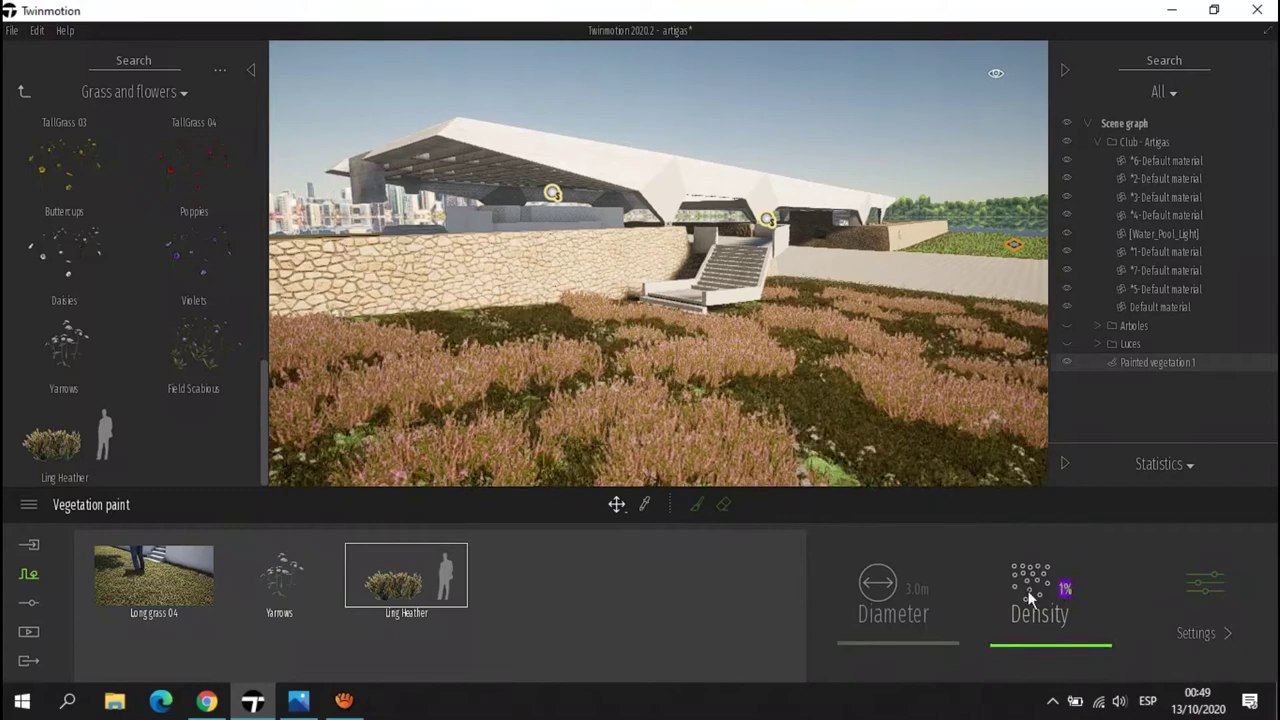
left_click(28, 631)
left_click(352, 628)
left_click(1157, 362)
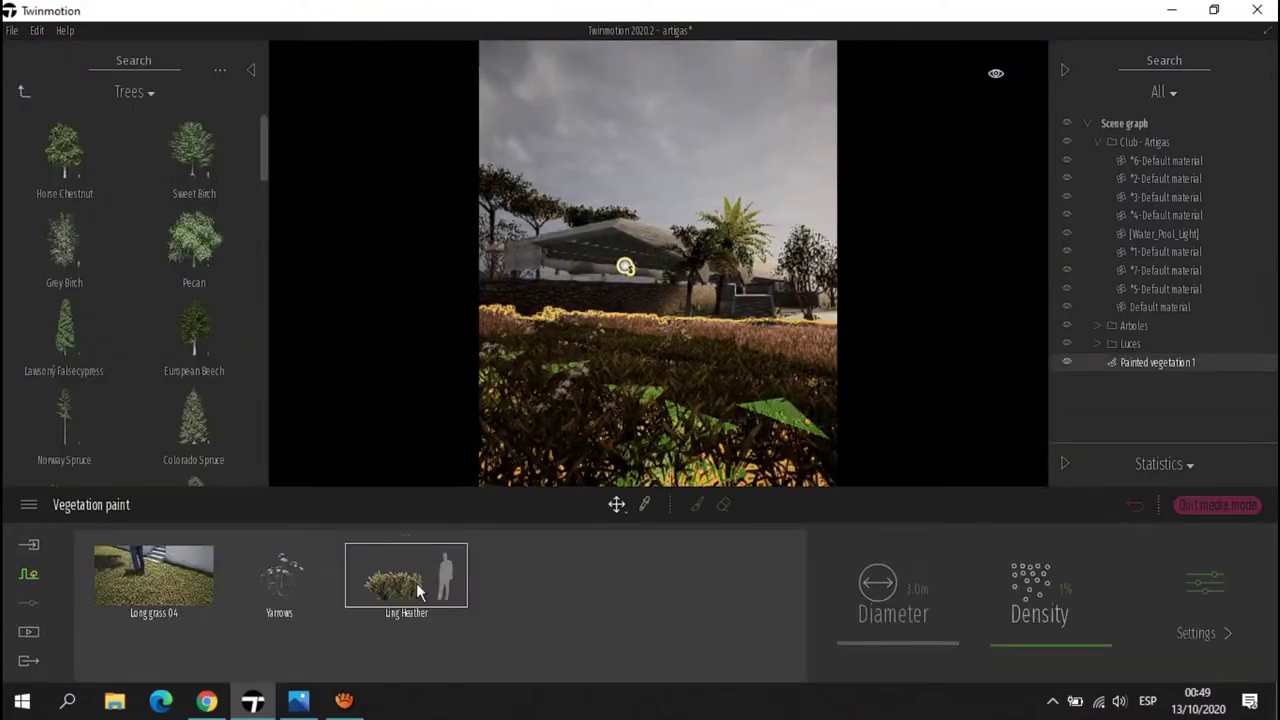
Remove Ling Heather from the painted vegetation, keeping Yarrows and Long grass 04.
left_click(155, 578)
left_click(154, 535)
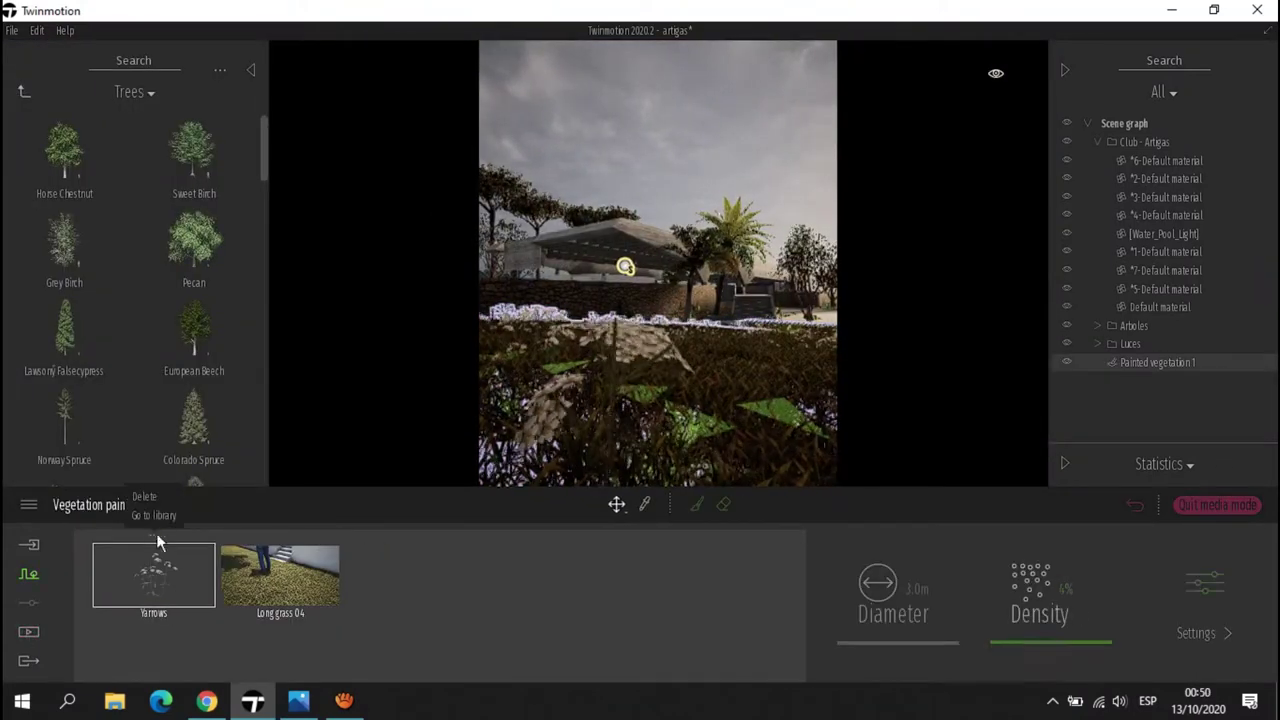
left_click(748, 250)
left_click(690, 400)
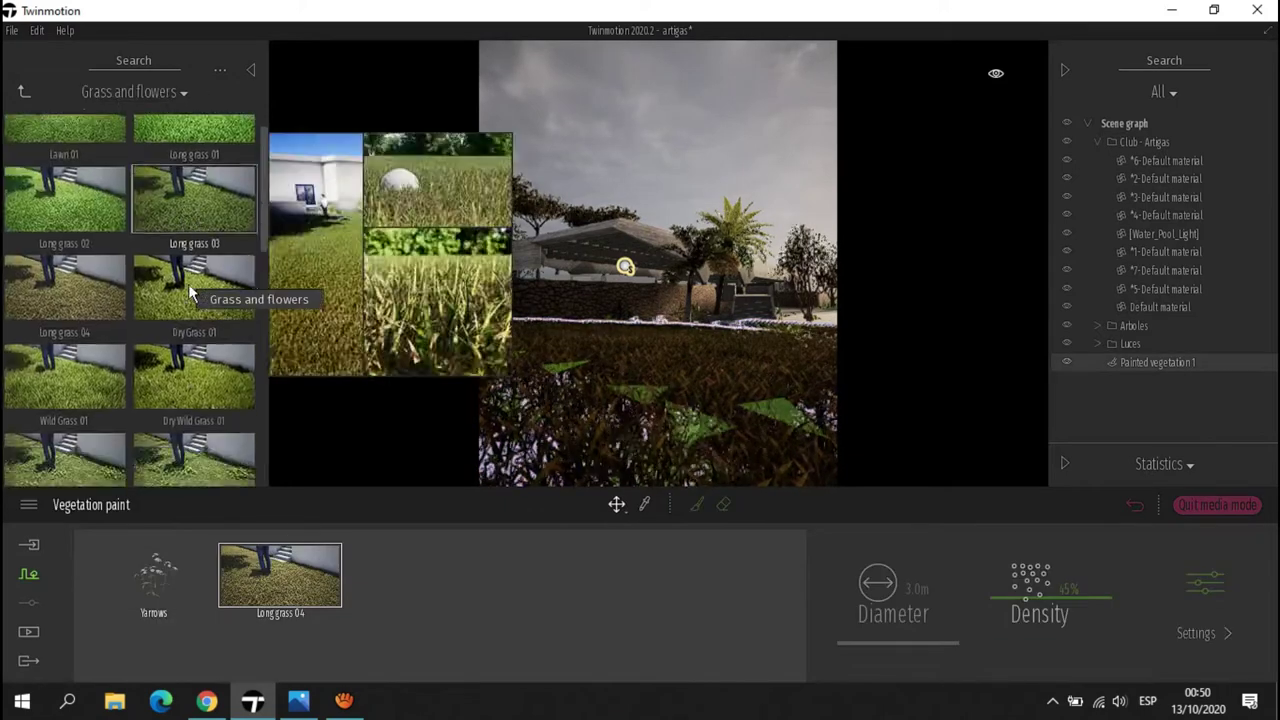
Replace Long grass 04 with Dry Grass 01 in the painted vegetation and give it 45% density.
left_click_drag(188, 283, 380, 575)
left_click(280, 540)
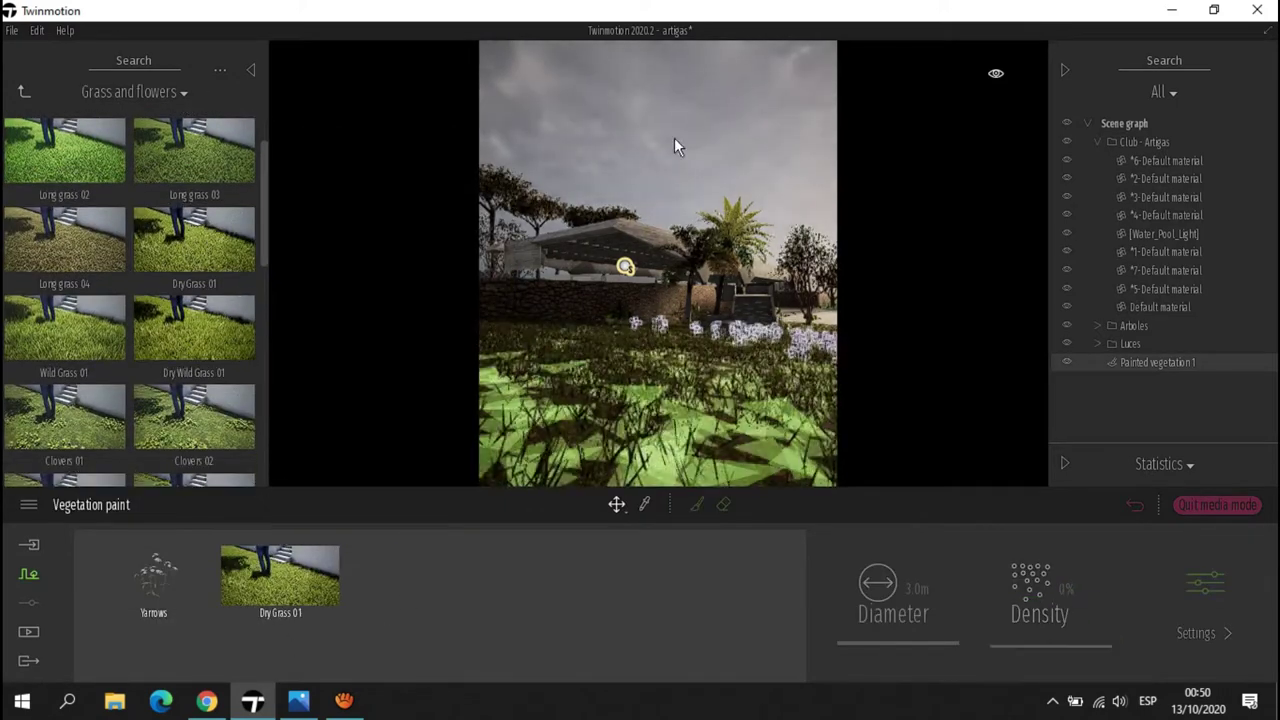
left_click(280, 582)
Replace Dry Grass 01 with Long grass 04 in the painted vegetation and set its density to 30%.
left_click(1150, 363)
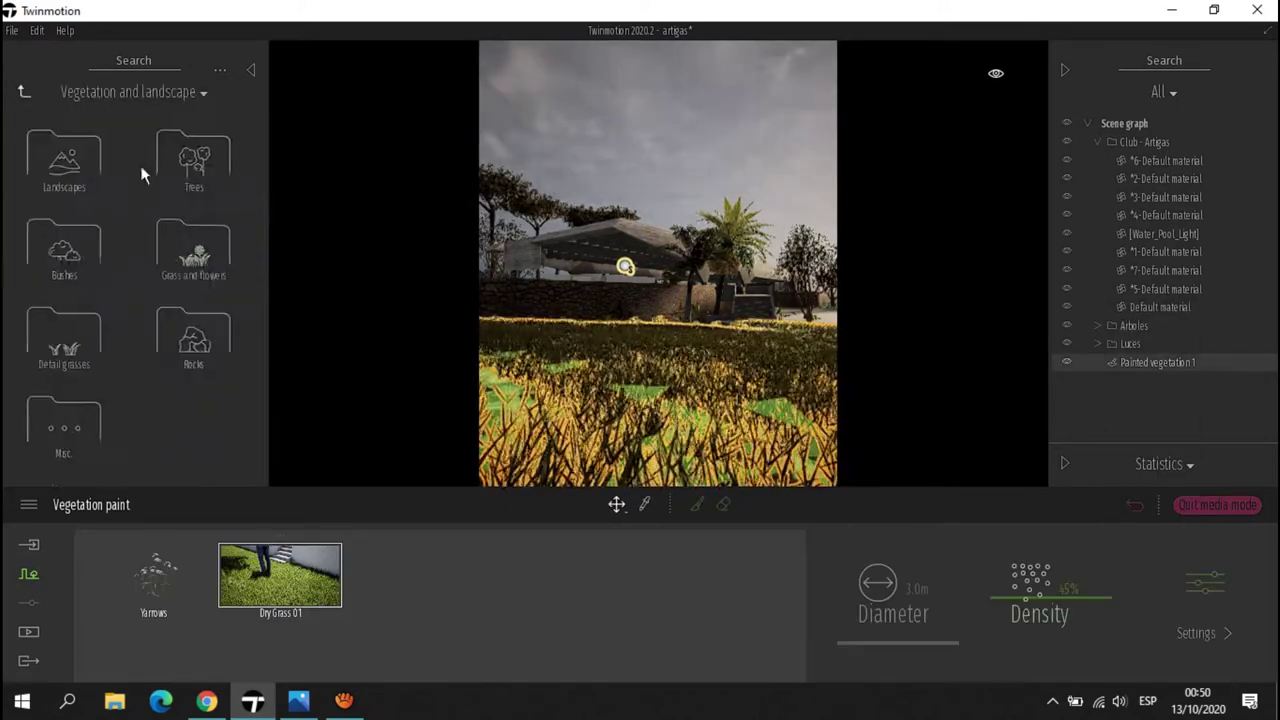
left_click(140, 165)
left_click_drag(64, 312, 396, 567)
left_click(284, 499)
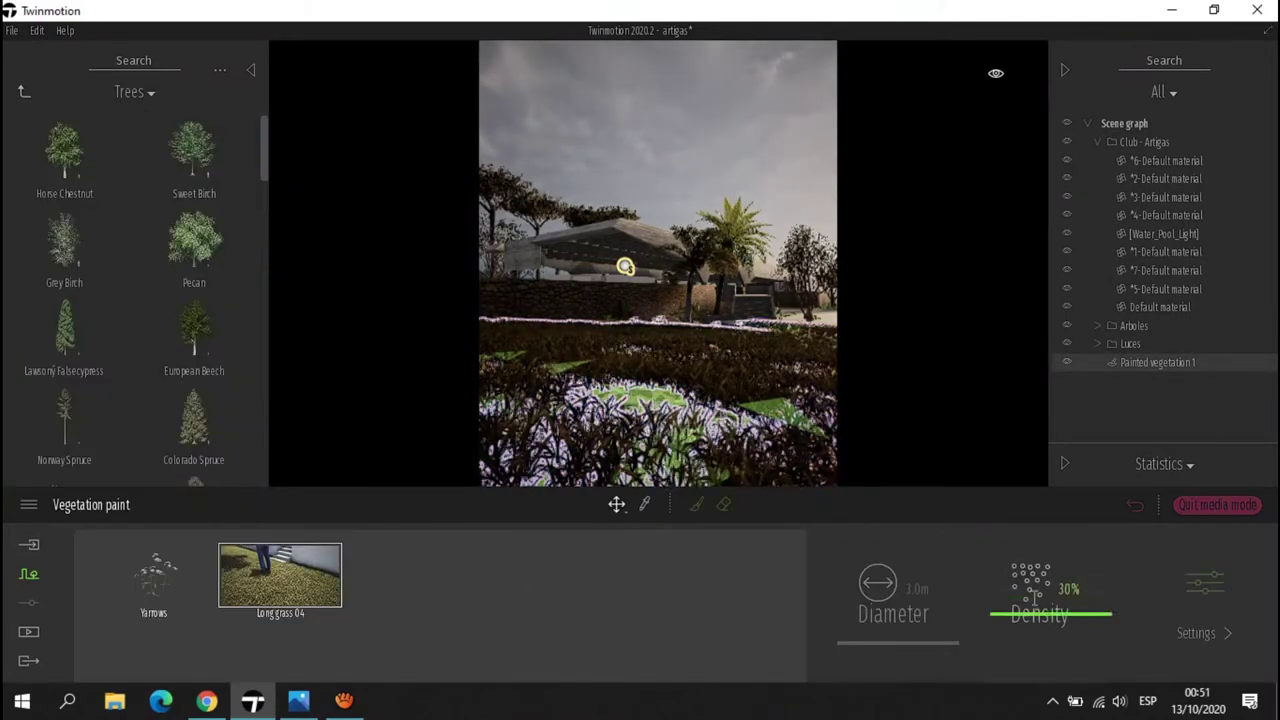
Remove the Yarrows from the painted vegetation and set the grass size to 10%.
left_click(1067, 396)
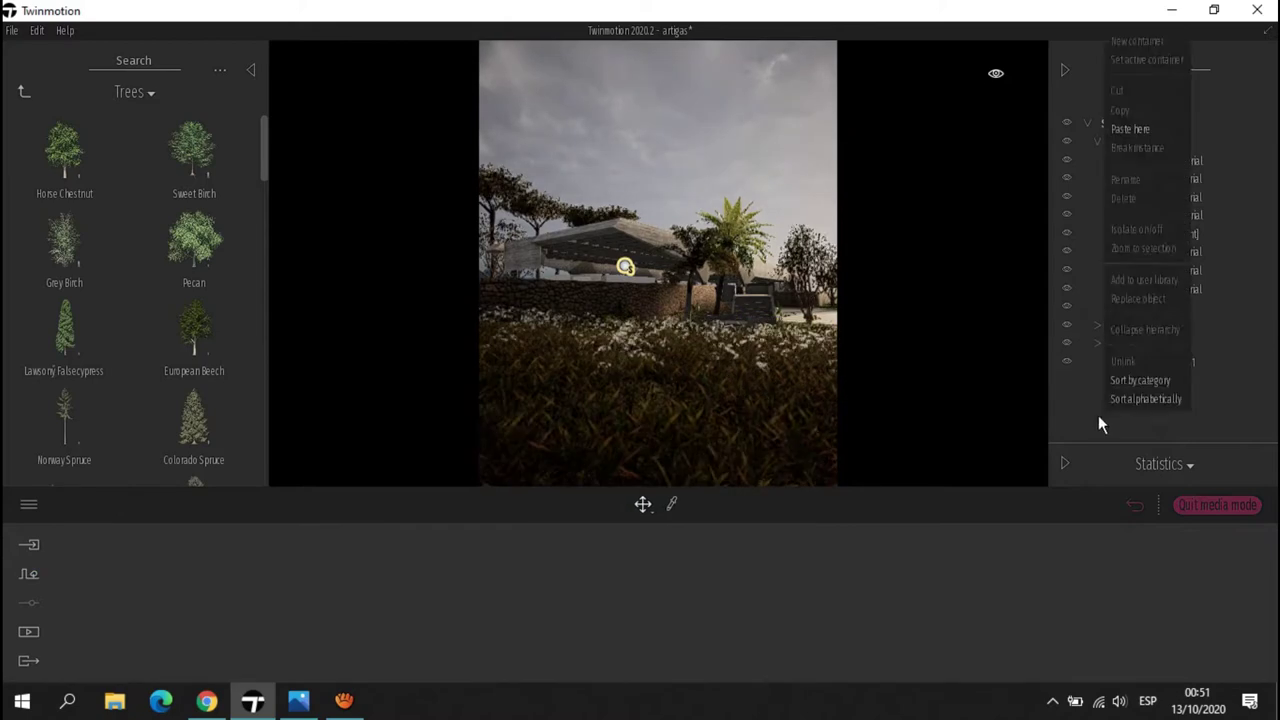
scroll(1047, 590, "down", 1)
key("Delete")
left_click(179, 580)
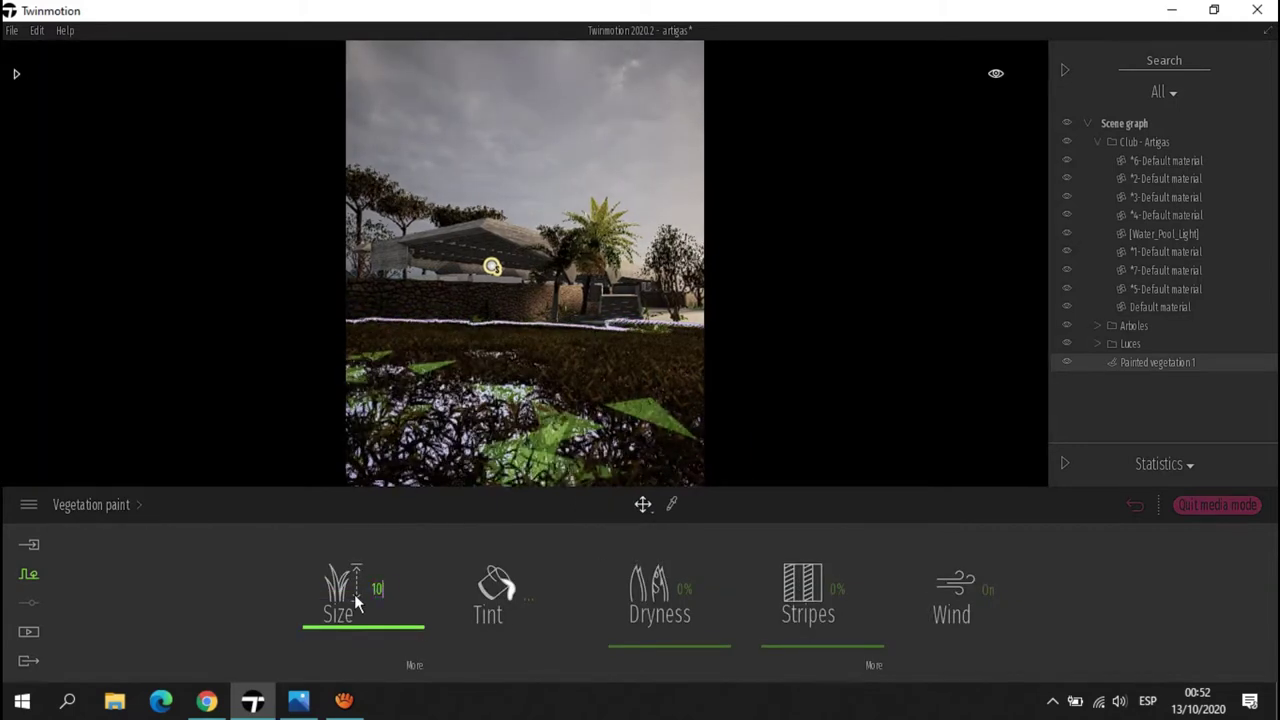
right_click(337, 600)
left_click(1155, 362)
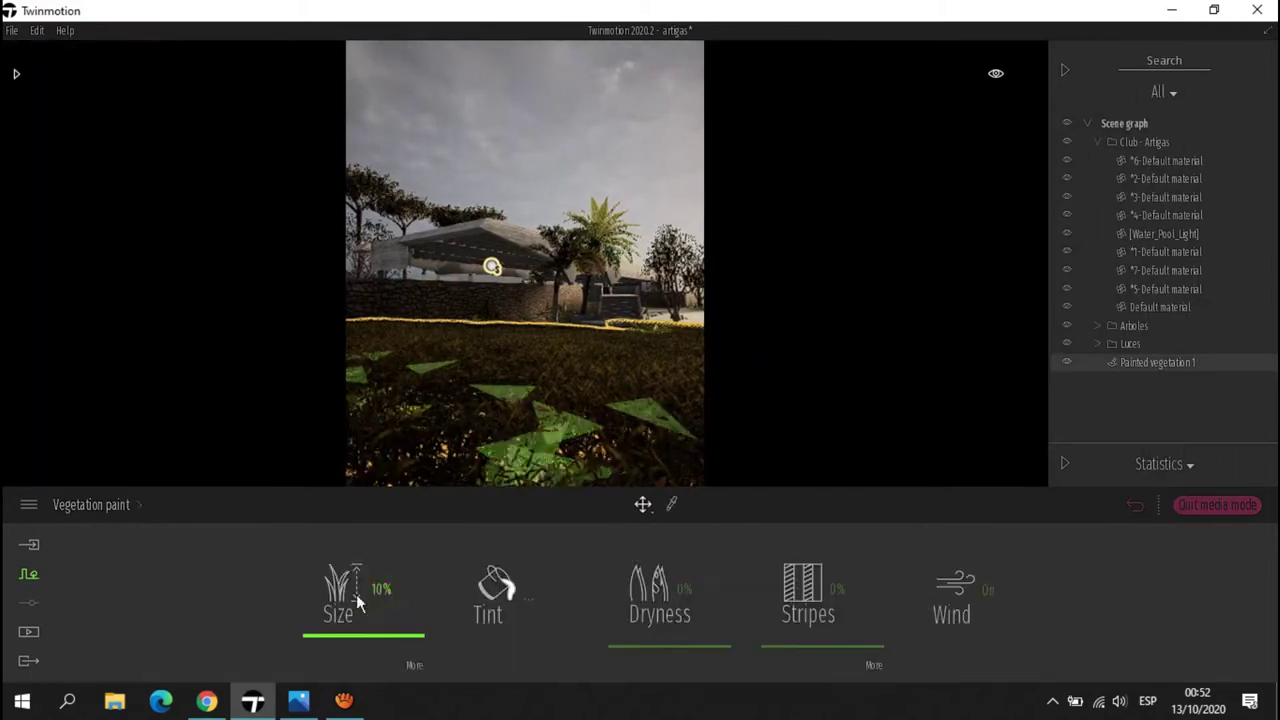
right_click(1079, 403)
left_click(24, 91)
left_click(57, 425)
scroll(85, 402, "down", 3)
scroll(85, 394, "down", 3)
left_click_drag(615, 440, 530, 437)
key("ctrl+z")
key("ctrl+z")
key("ctrl+z")
key("ctrl+z")
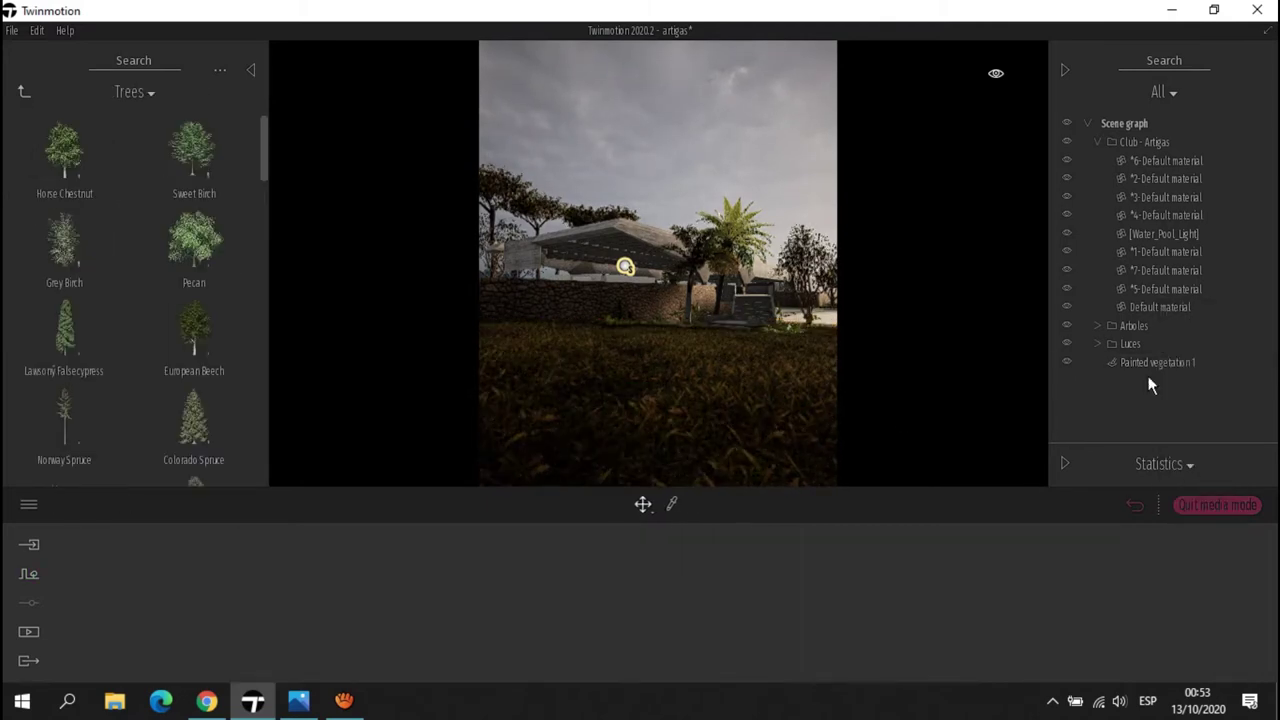
Set the colour gradient type of Image1's camera visual effects to ISM.
left_click(1069, 365)
right_click(1069, 365)
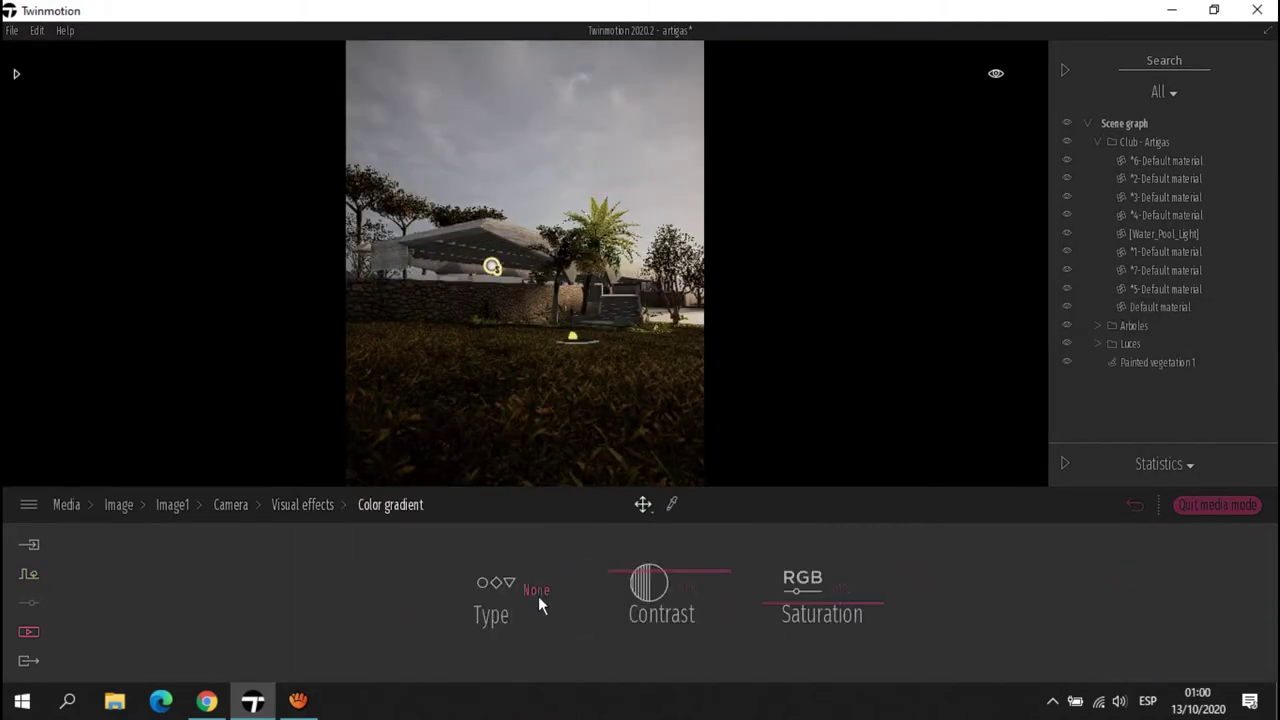
left_click(538, 600)
left_click(660, 512)
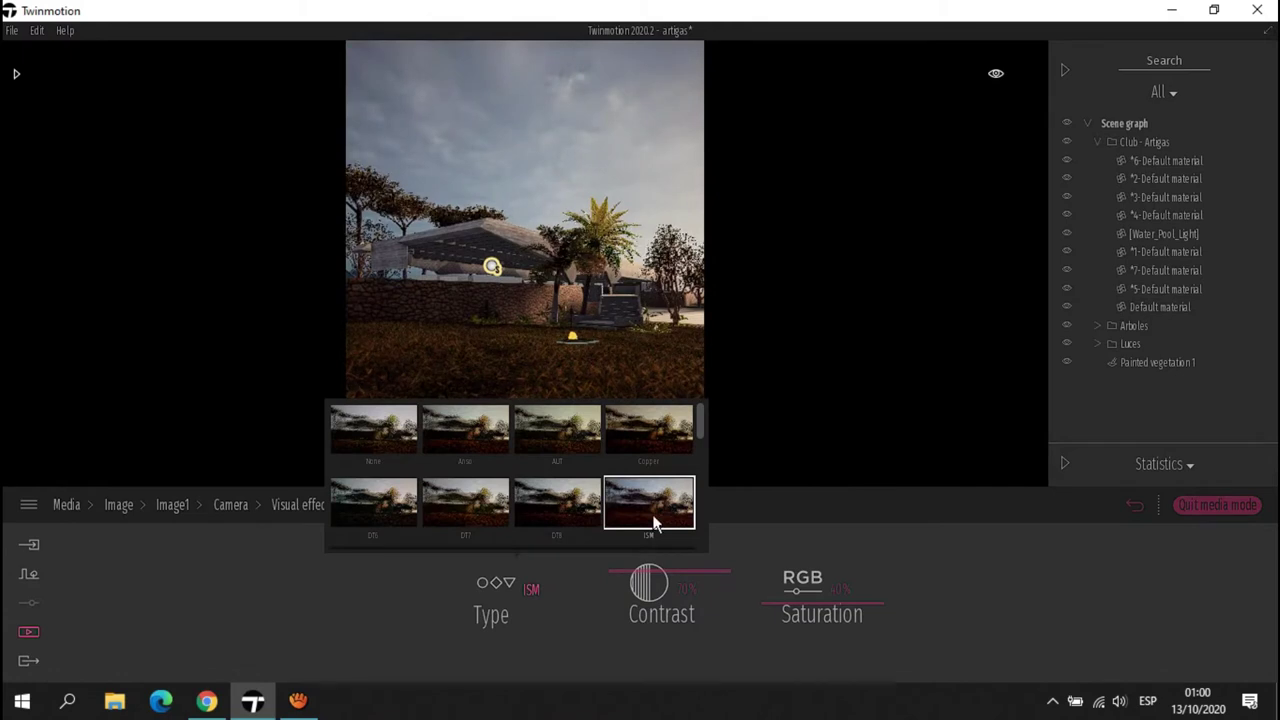
Try the DT6 colour gradient type on Image1 and set the contrast to about 57%.
left_click(475, 512)
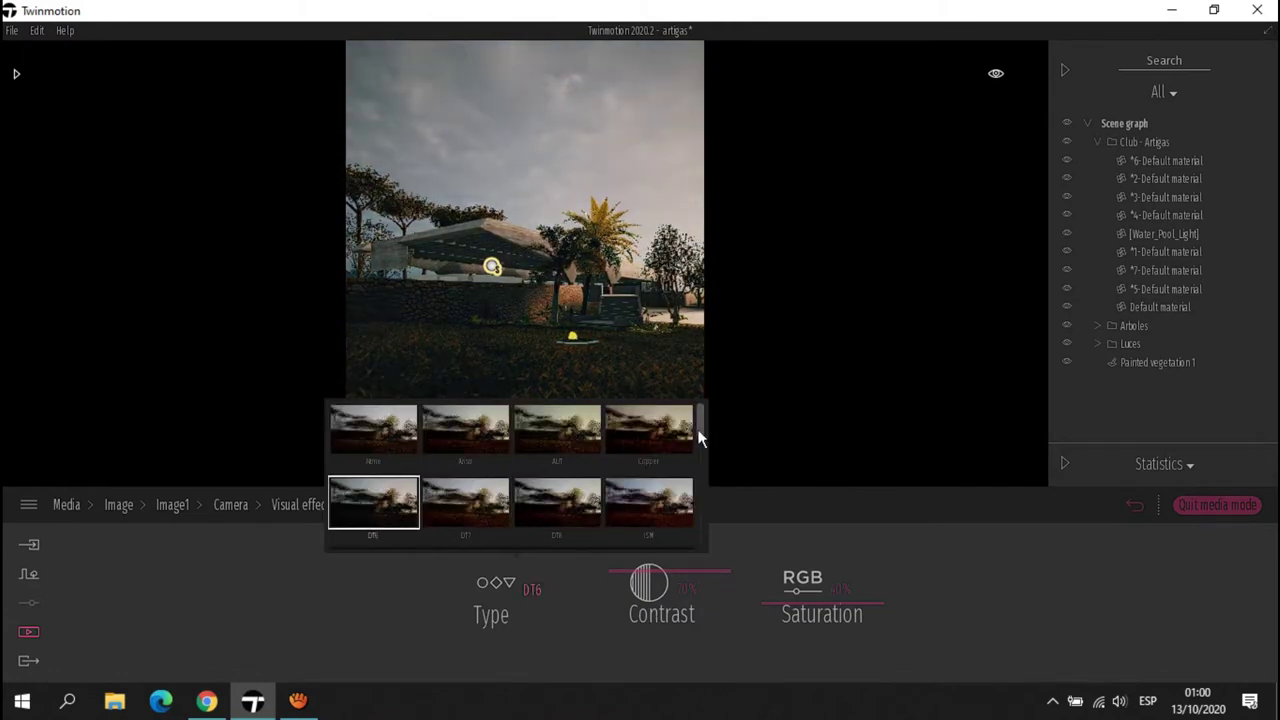
left_click(422, 510)
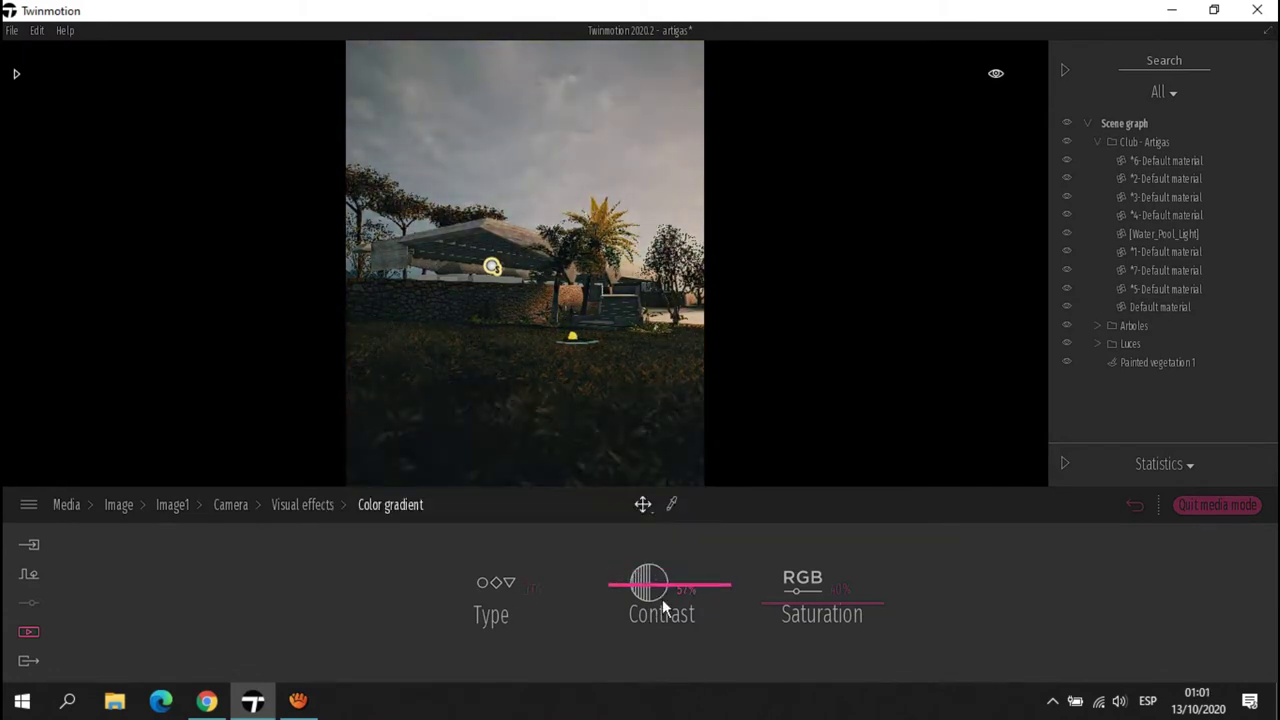
left_click(533, 589)
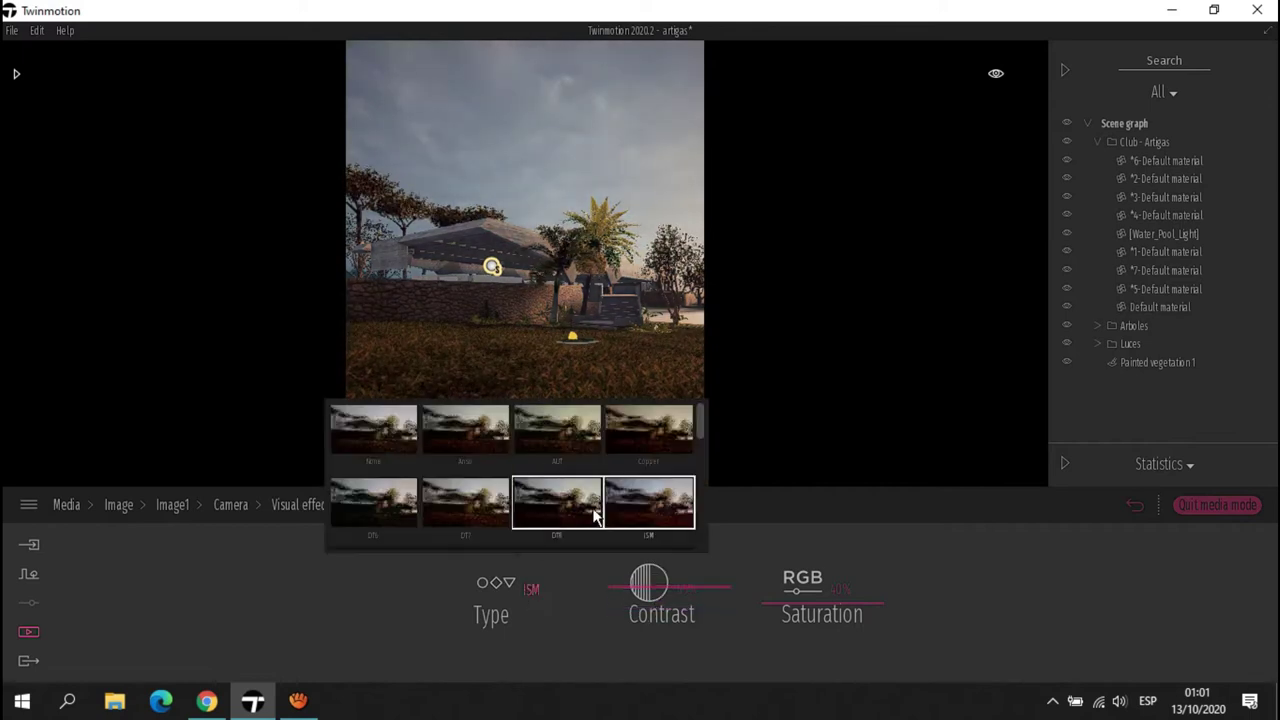
Try the Beauty 1, Bright and Cine 10 colour gradient types on Image1.
scroll(594, 514, "down", 1)
left_click(650, 458)
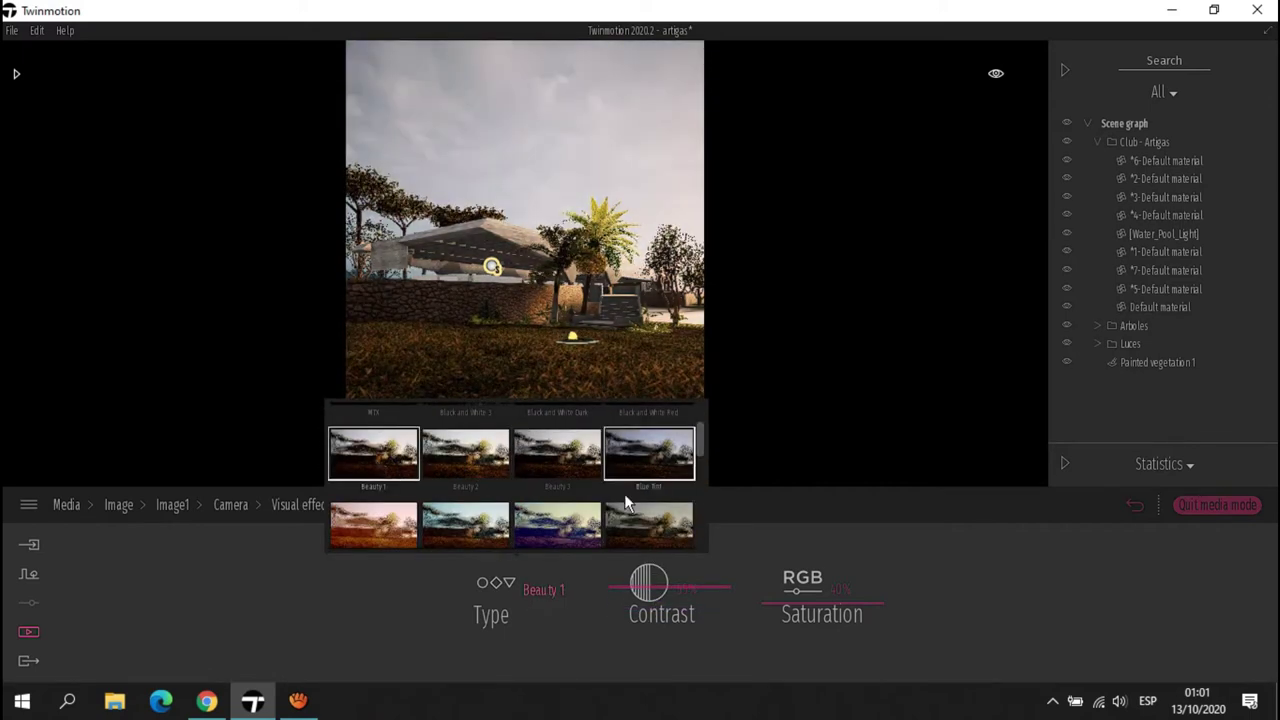
left_click(485, 468)
left_click(665, 527)
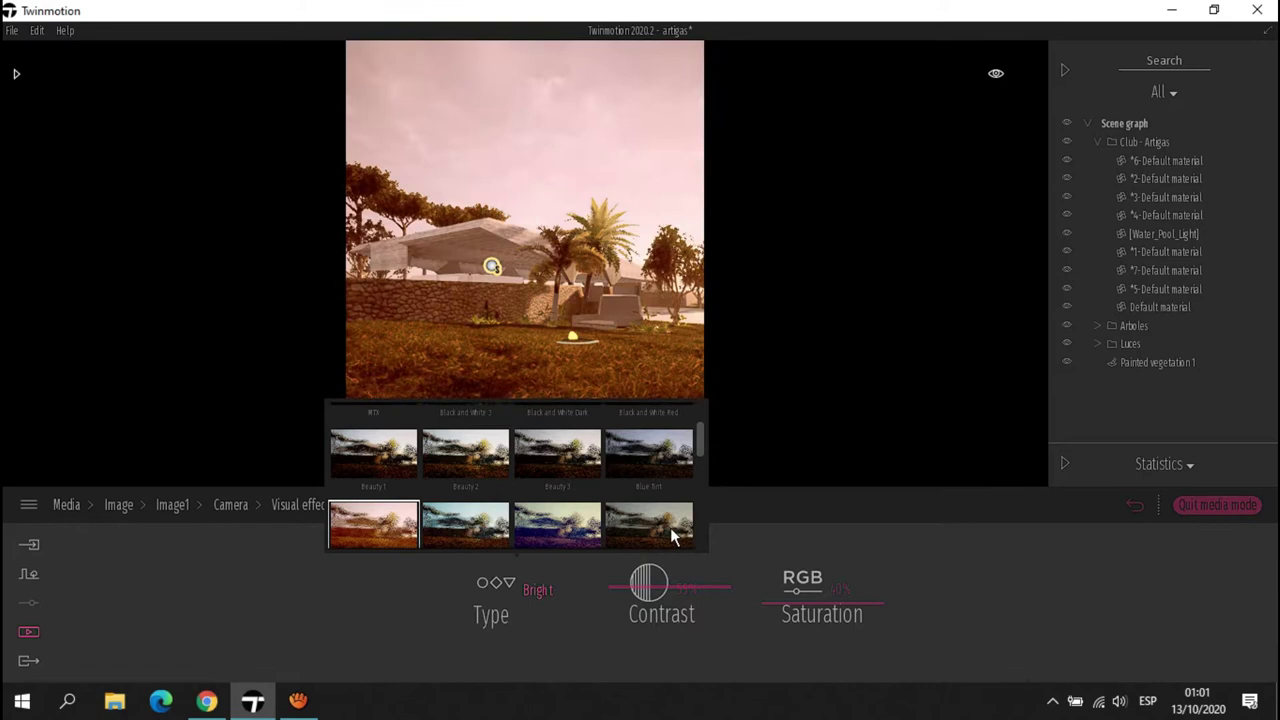
left_click_drag(700, 447, 701, 467)
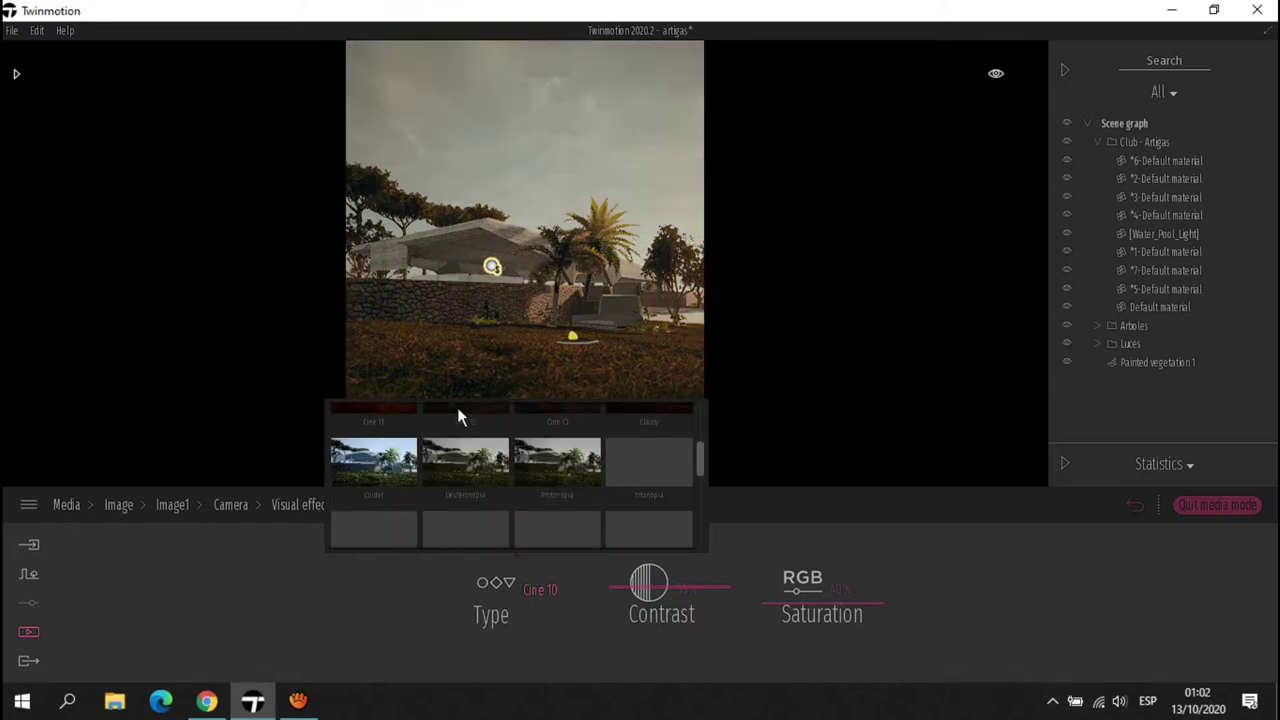
Compare the Cine 12 and Cine 13 colour gradient types with Cine 10 on Image1.
left_click(457, 407)
left_click(573, 407)
left_click(495, 410)
mouse_move(701, 462)
left_mouse_down()
mouse_move(701, 488)
mouse_move(699, 414)
mouse_move(700, 457)
left_mouse_up()
left_click(557, 505)
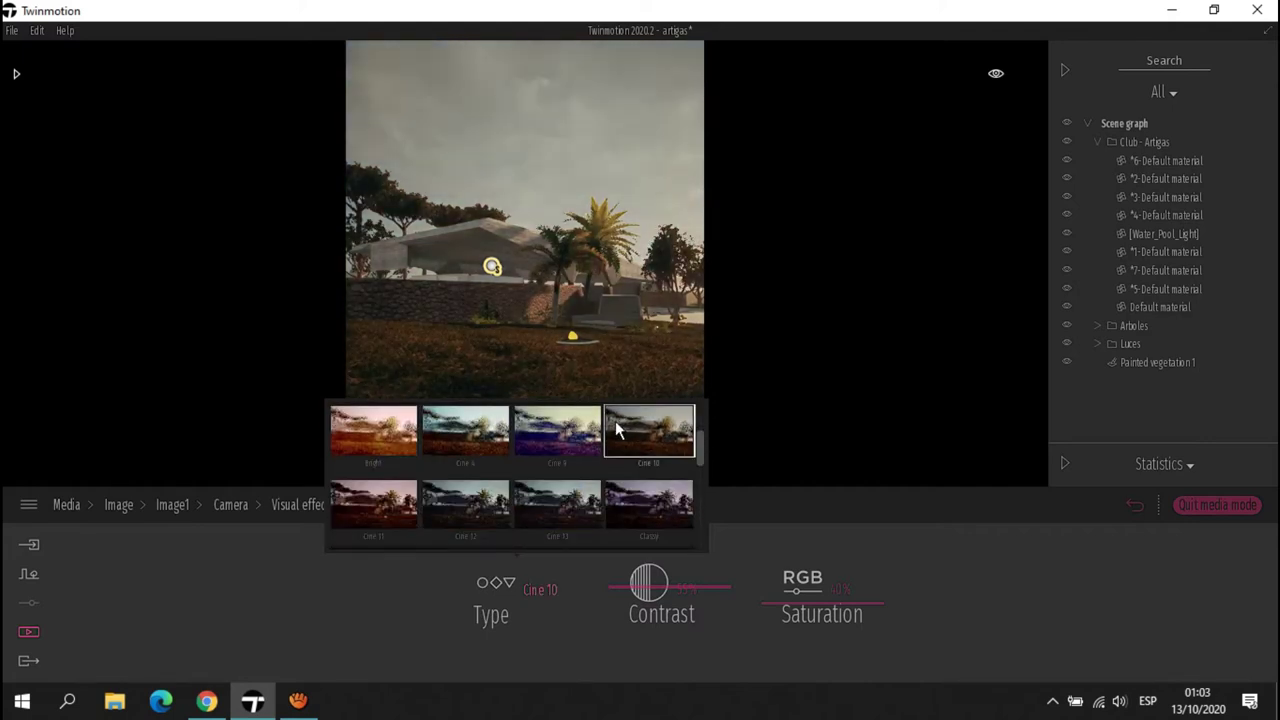
Set Image1's colour gradient type to Beauty 3 after trying Cine 9 and Black and White Red.
left_click(585, 428)
scroll(703, 436, "up", 2)
left_click(662, 425)
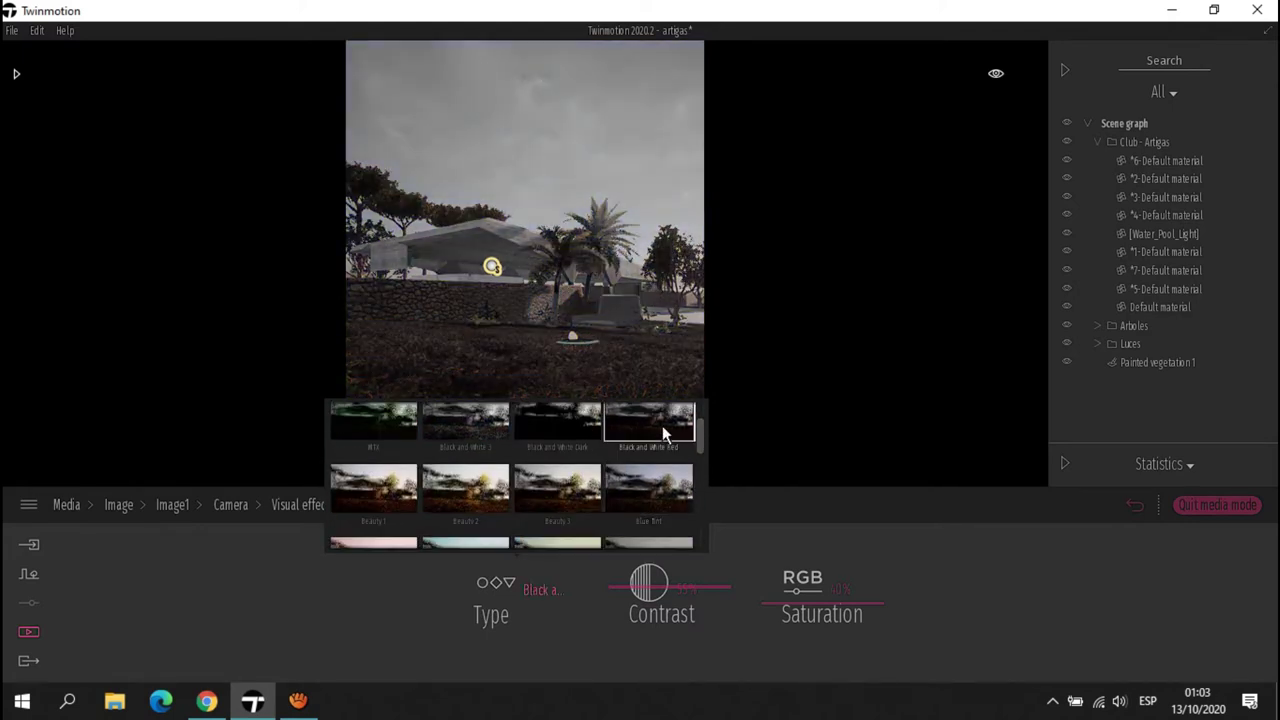
left_click(465, 490)
left_click(373, 490)
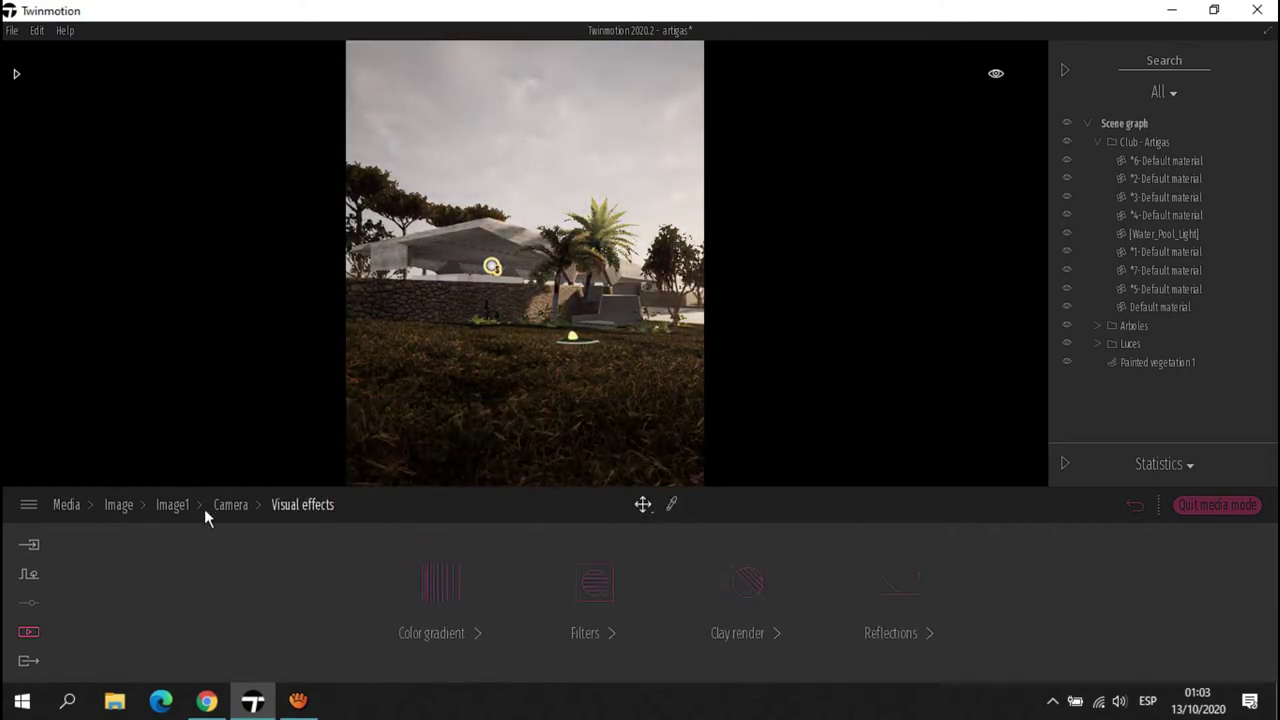
Set Image1's lighting exposure to 0.35 and its ambient light to 0.67.
left_click(668, 598)
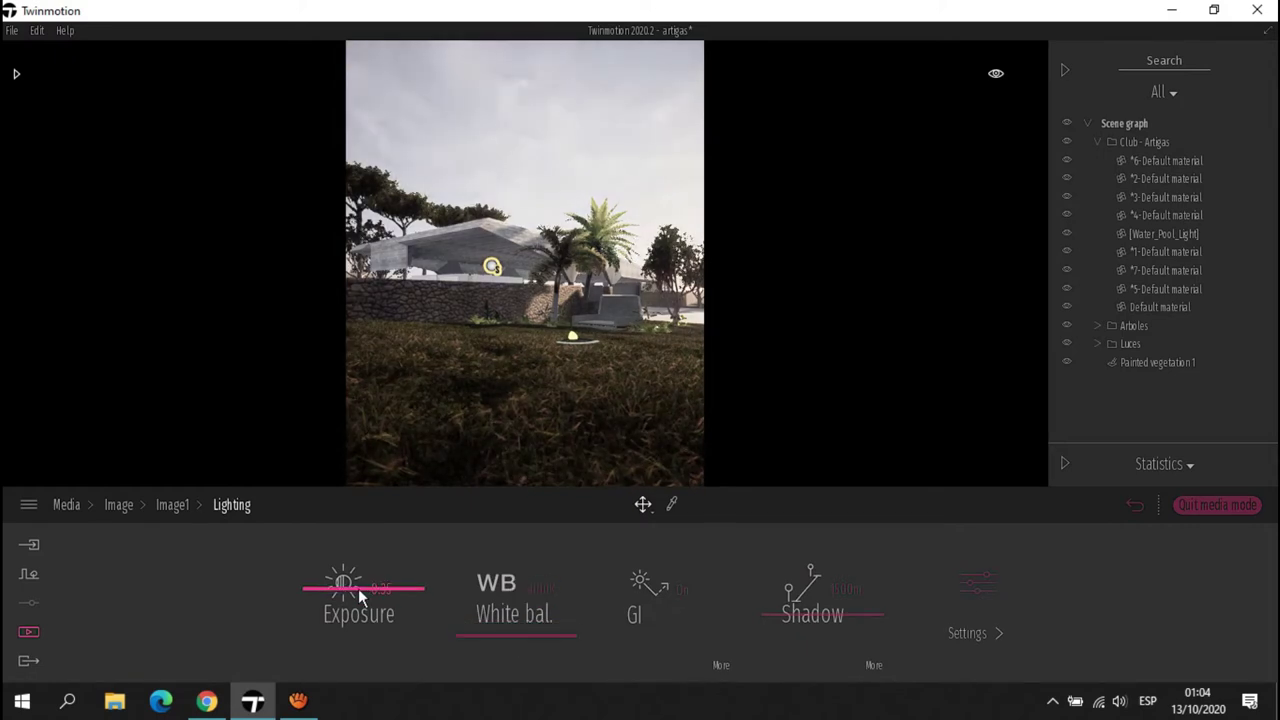
left_click(967, 632)
mouse_move(813, 593)
left_mouse_down()
mouse_move(809, 628)
mouse_move(800, 606)
mouse_move(813, 612)
left_mouse_up()
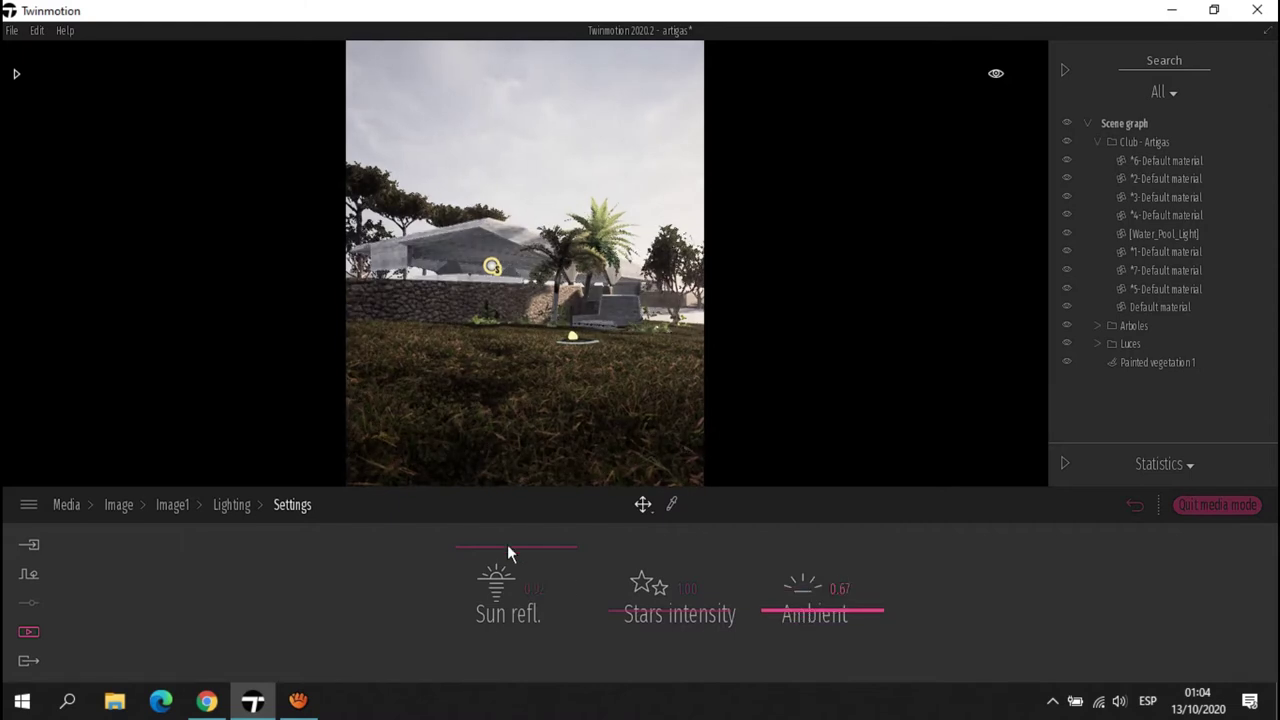
Adjust the vignetting in Image1's camera settings.
left_click(232, 504)
left_click(172, 505)
mouse_move(625, 590)
left_mouse_down()
mouse_move(596, 597)
mouse_move(646, 580)
mouse_move(645, 540)
mouse_move(644, 582)
left_mouse_up()
right_click(483, 581)
left_click(817, 590)
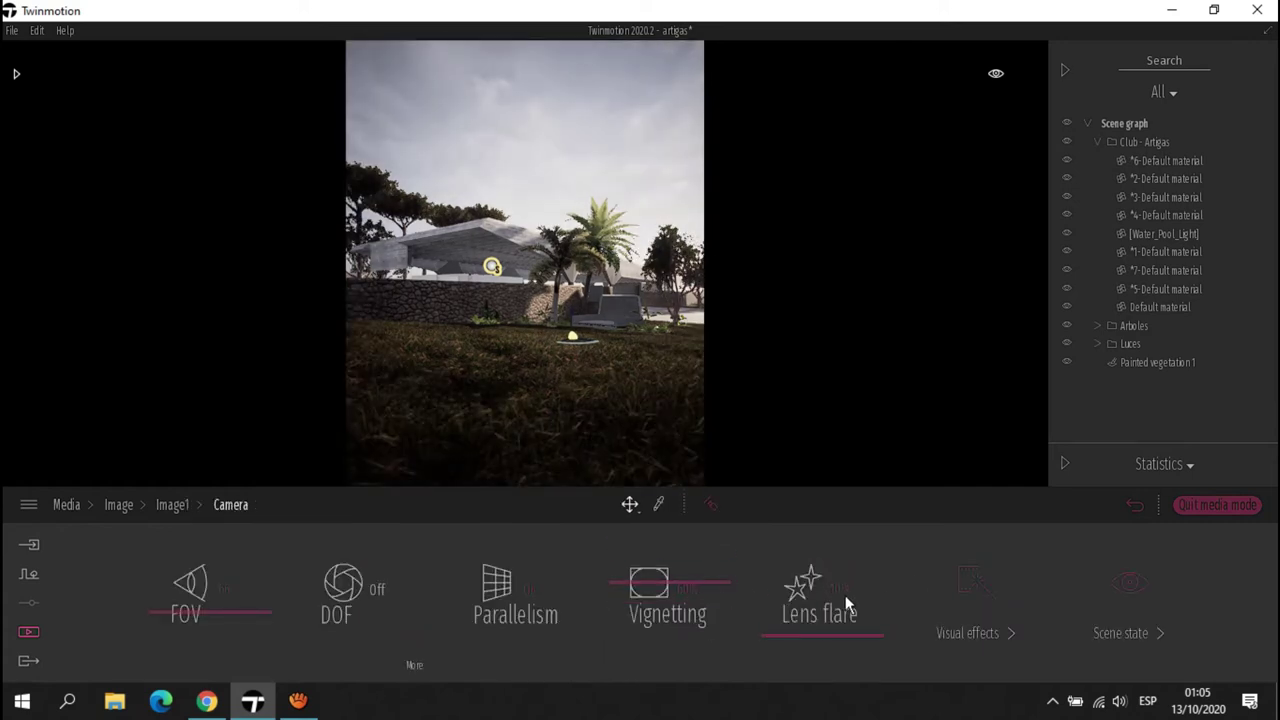
Adjust the saturation of Image1's colour gradient and try a contrast of 83%.
left_click(795, 590)
type("100")
key("Return")
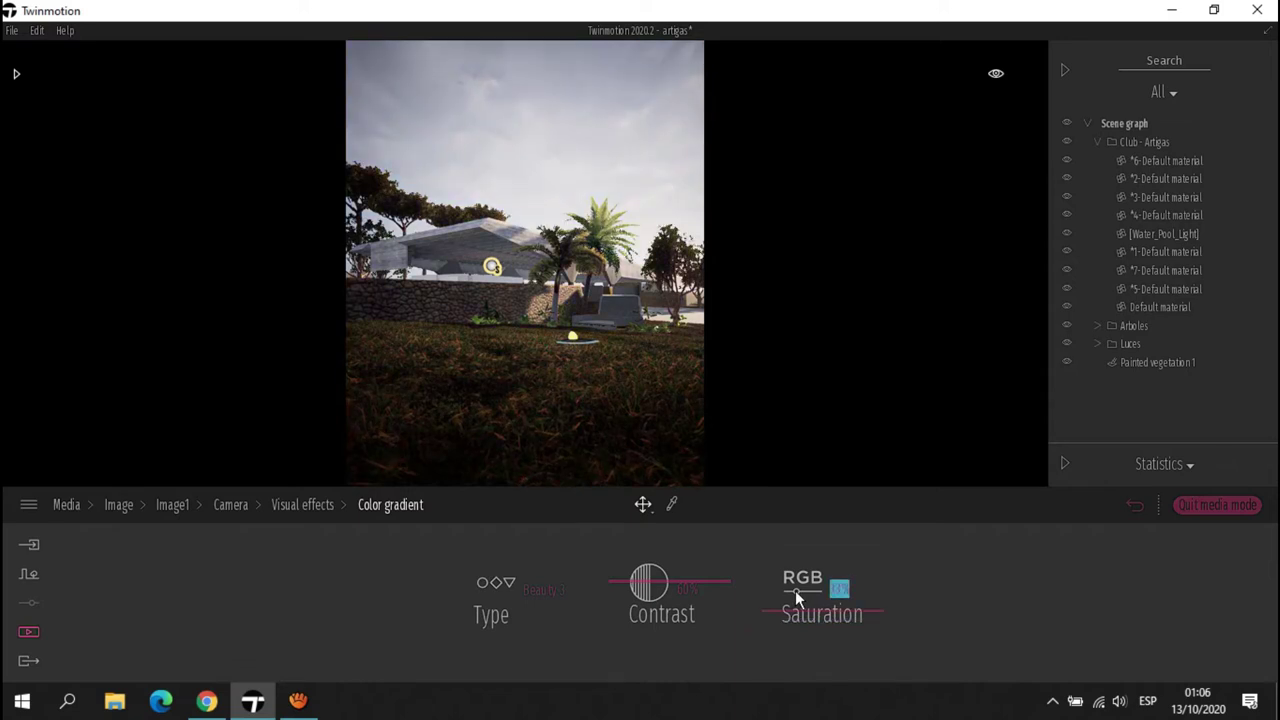
type("12")
key("Return")
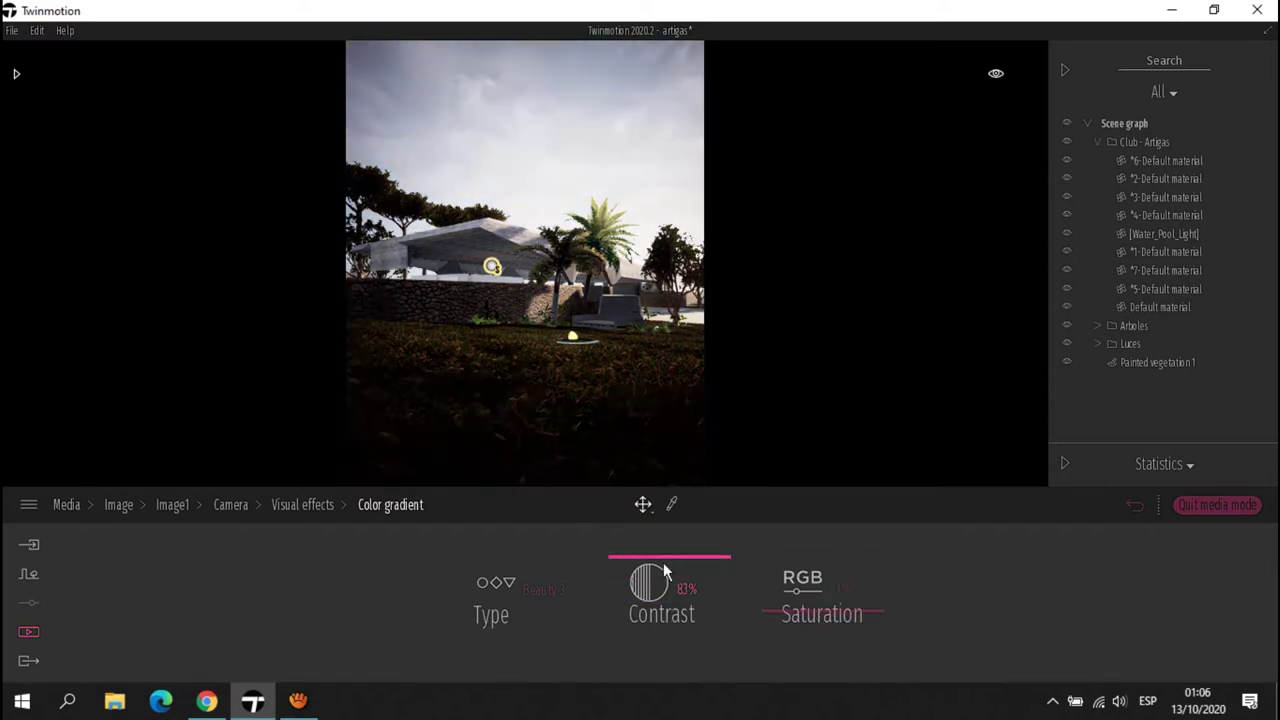
left_click(654, 591)
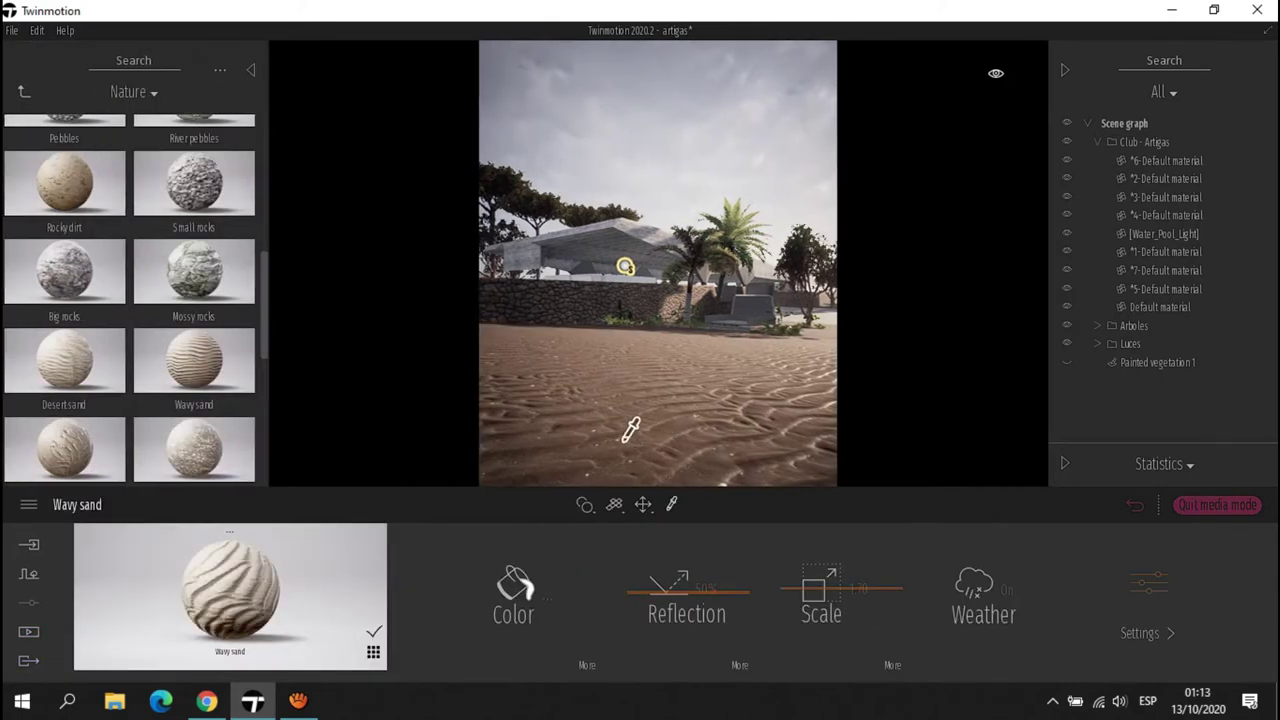
left_click(24, 91)
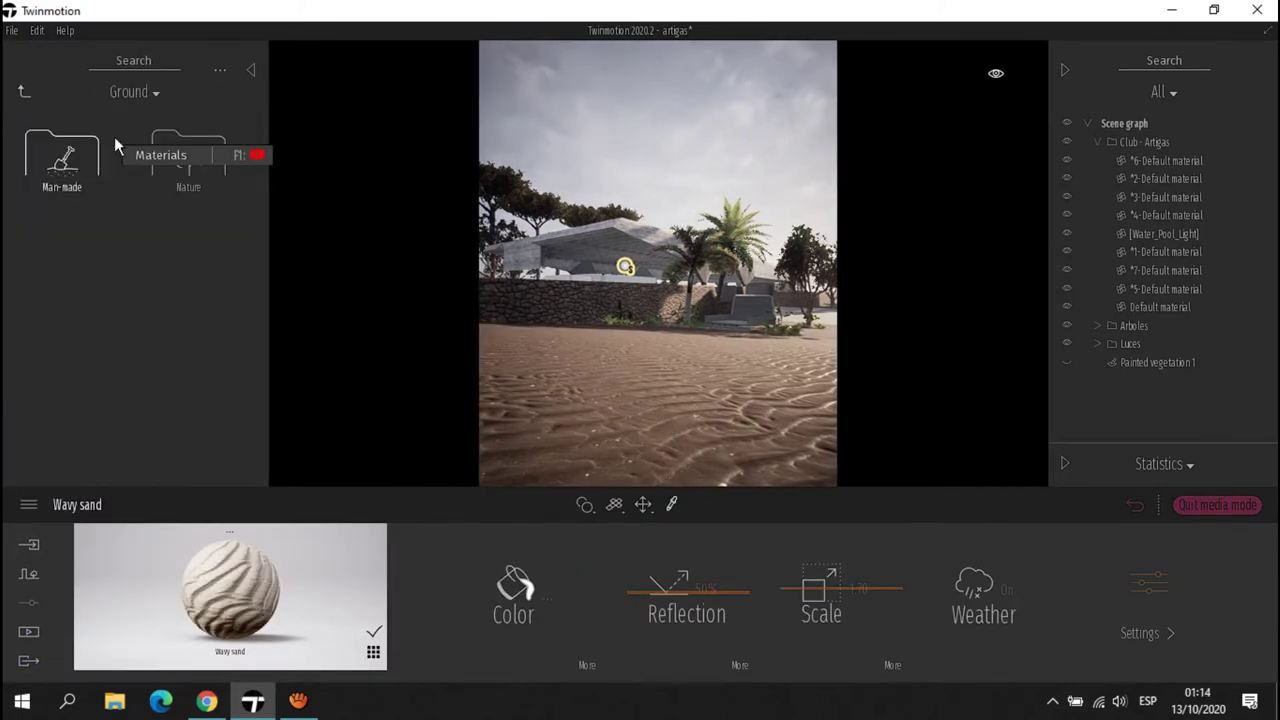
left_click(24, 91)
scroll(181, 280, "down", 1)
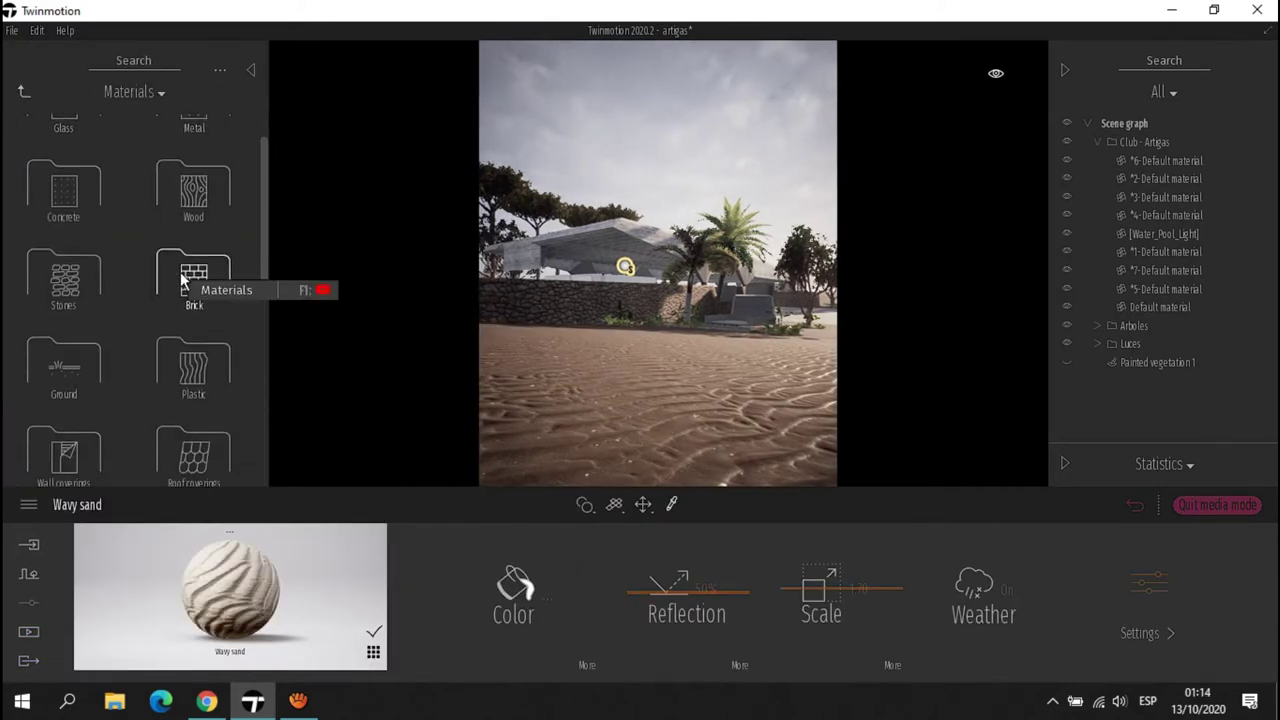
Adjust the time of day in Image2's localization settings, trying 19:54, 17:37 and 18:39.
left_click(28, 631)
scroll(731, 636, "up", 2)
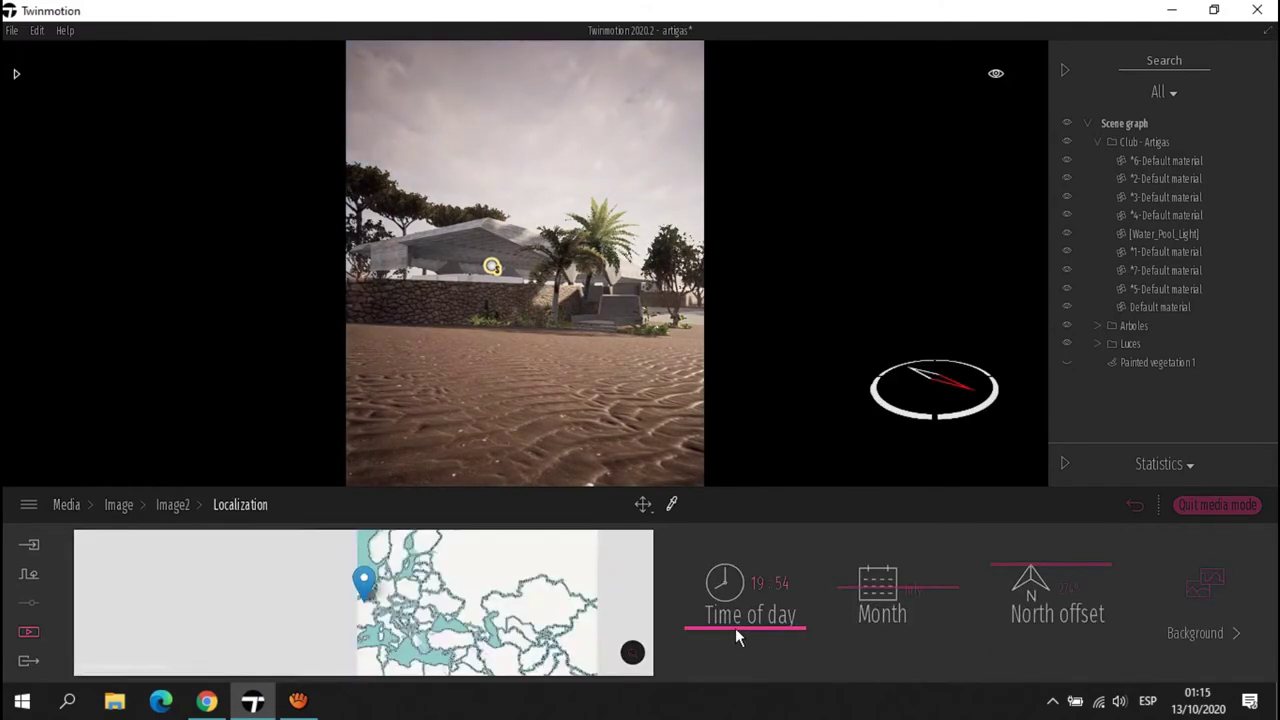
scroll(734, 627, "down", 6)
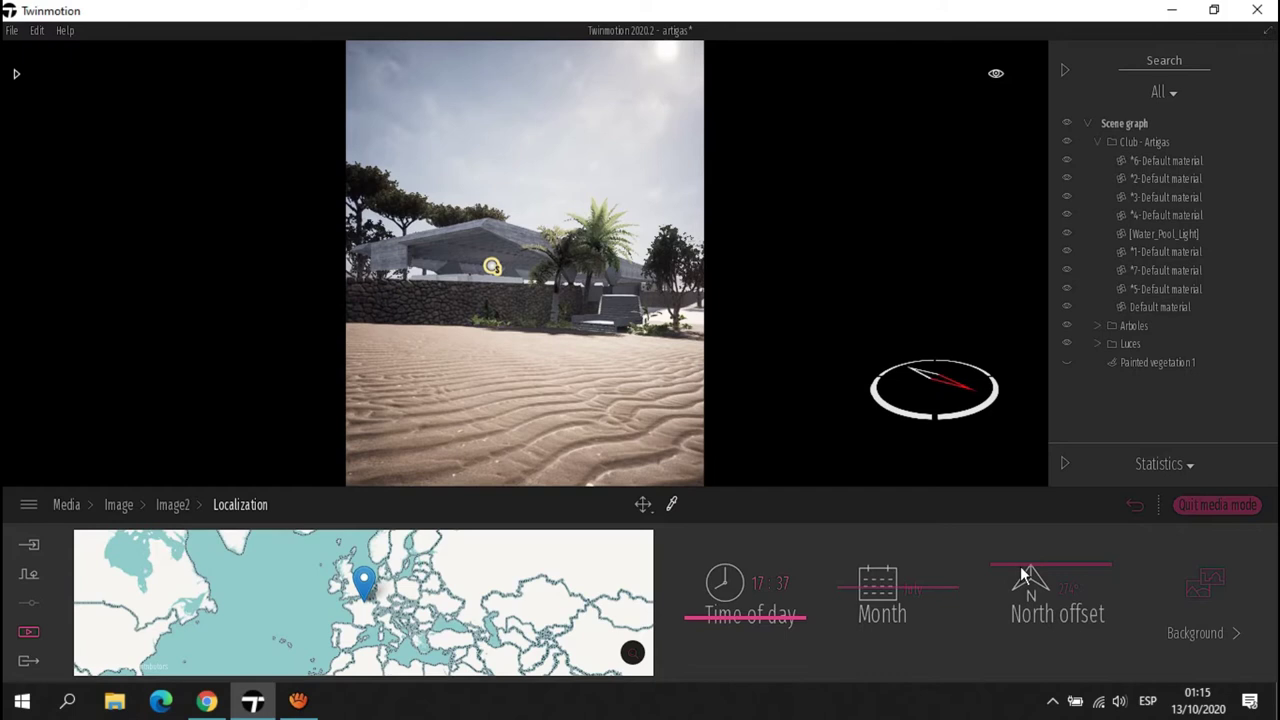
scroll(1030, 585, "down", 4)
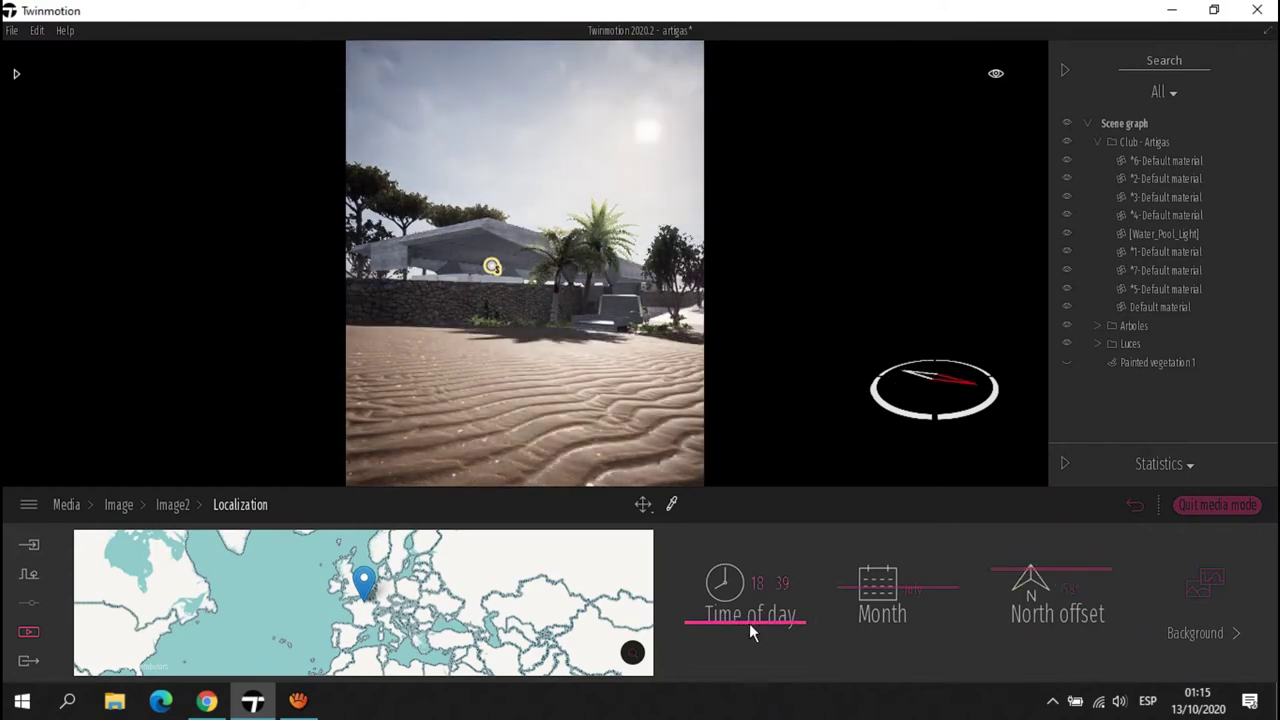
Set Image2's north offset to 285° after trying 309° and 271°.
scroll(1060, 568, "down", 3)
scroll(1062, 565, "up", 3)
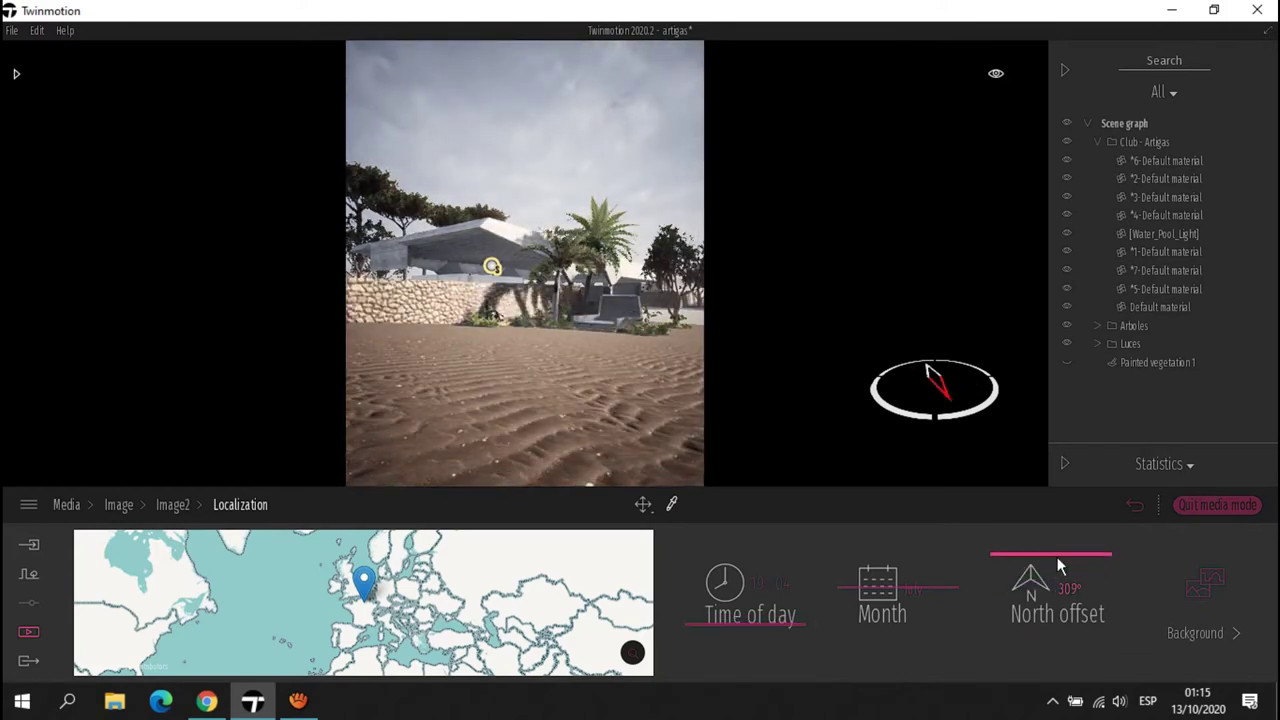
scroll(1058, 570, "down", 4)
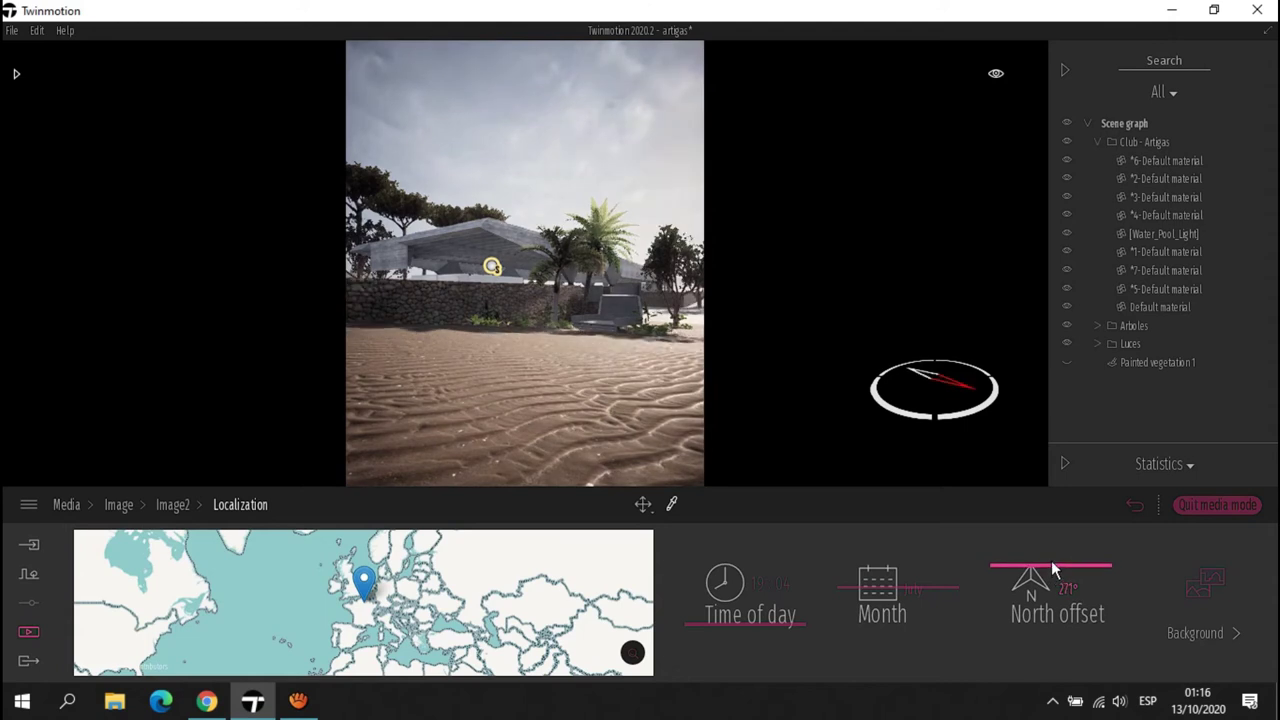
scroll(1052, 570, "up", 1)
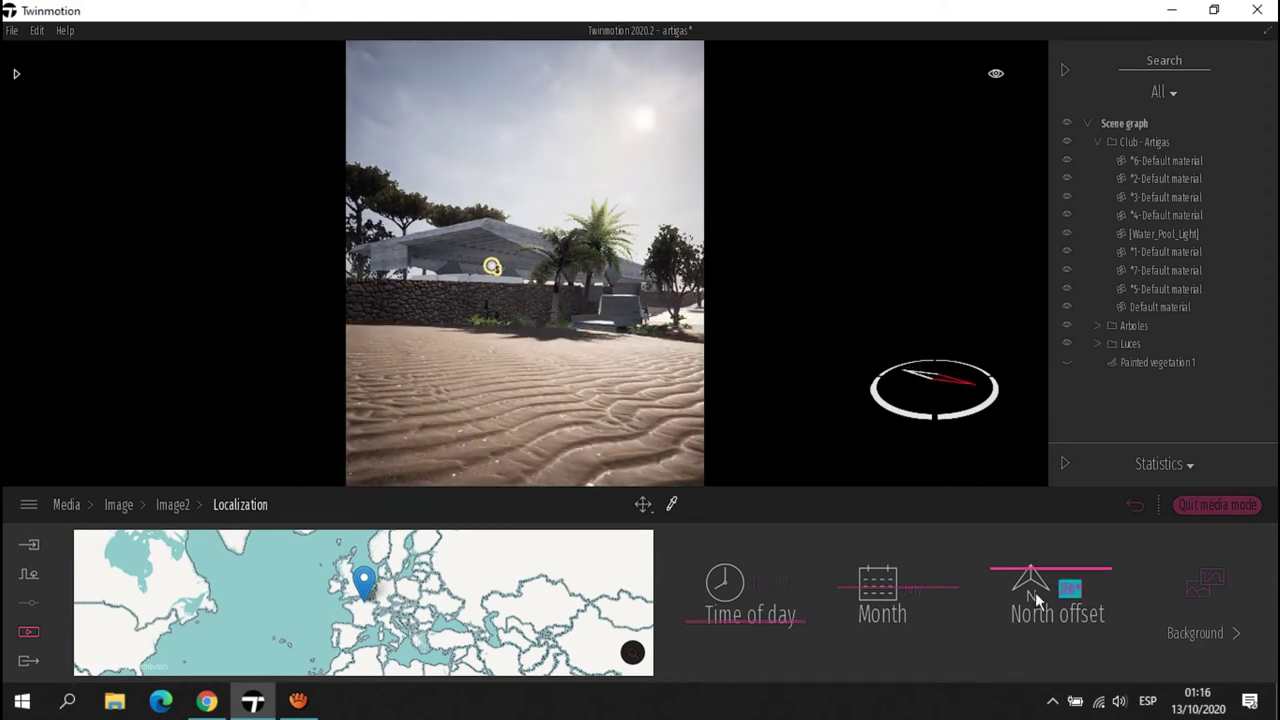
scroll(1035, 592, "up", 2)
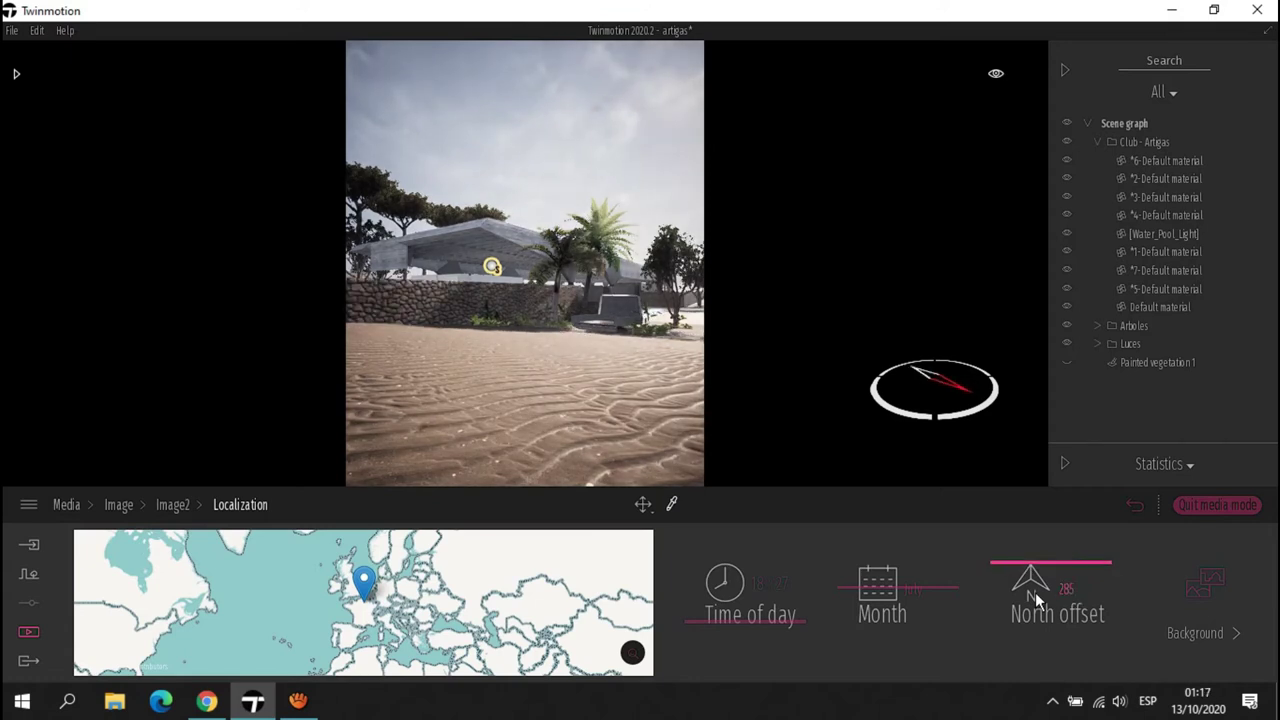
Set Image1's time of day to about 19:27 and save the project.
scroll(1035, 592, "up", 3)
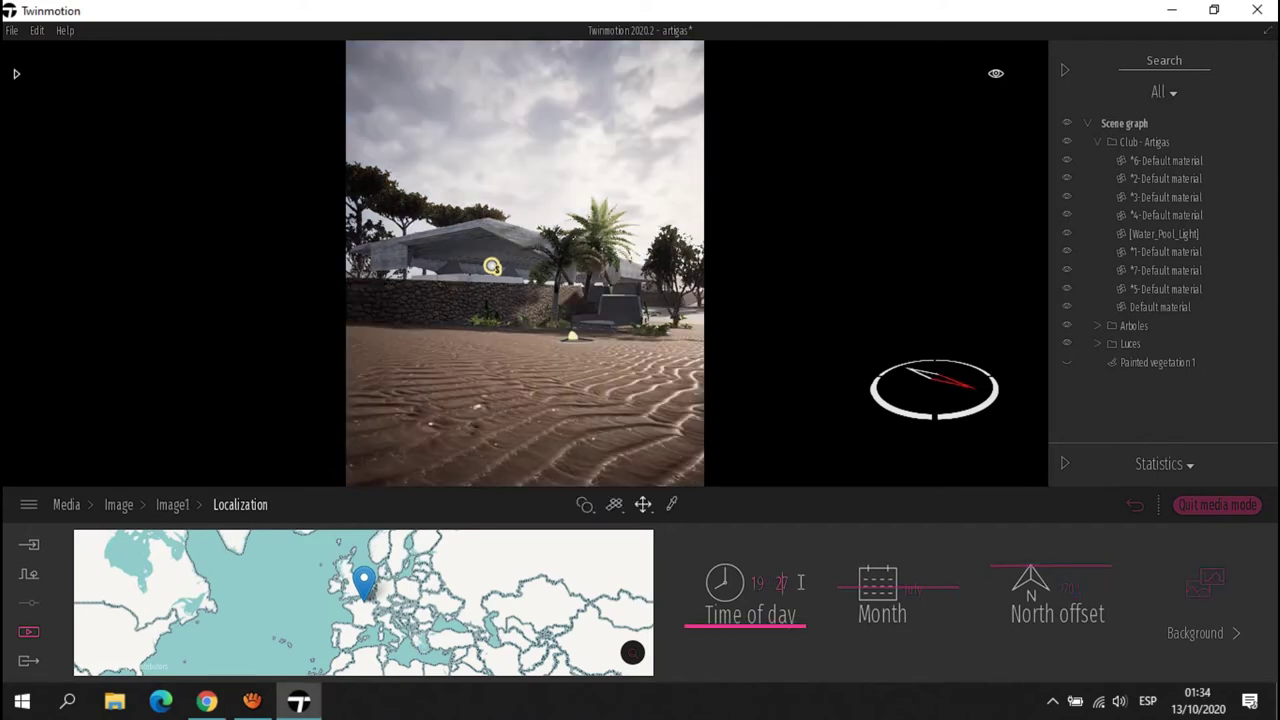
scroll(799, 581, "up", 1)
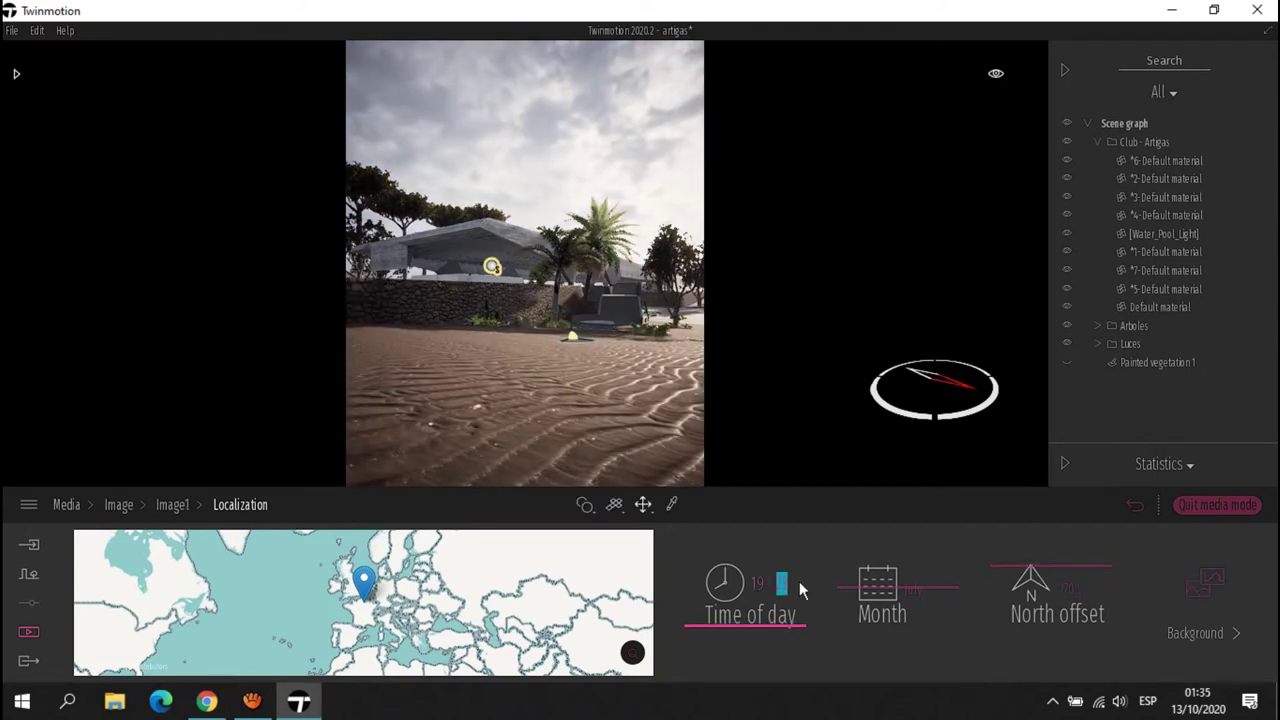
left_click(11, 30)
left_click(30, 145)
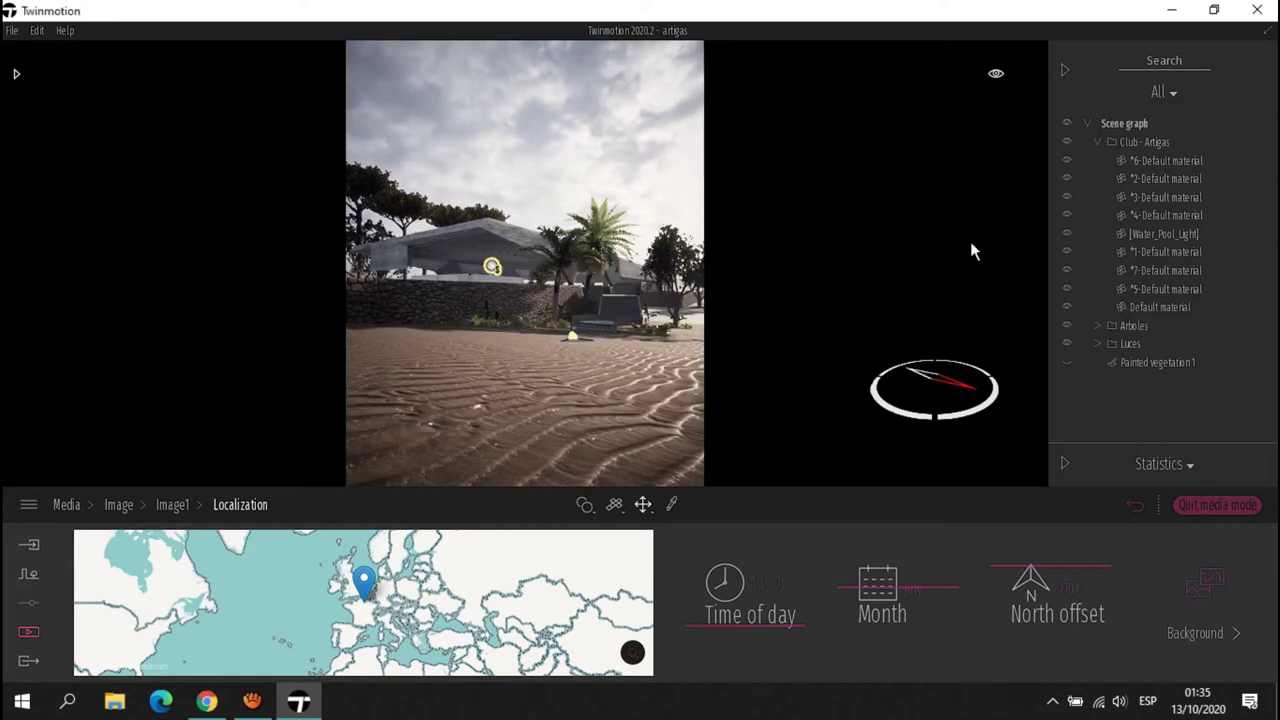
Try a higher smog amount in Image1's weather effects and check the ambient light setting.
left_click(1135, 505)
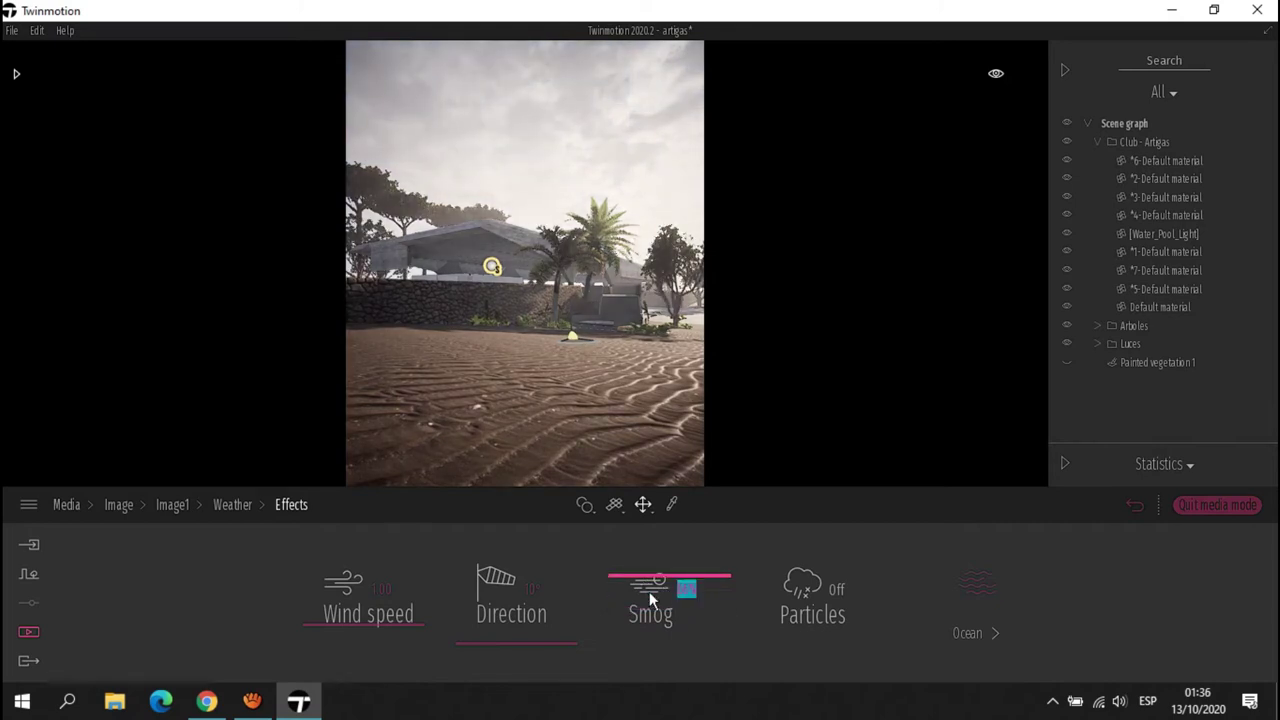
left_click(236, 505)
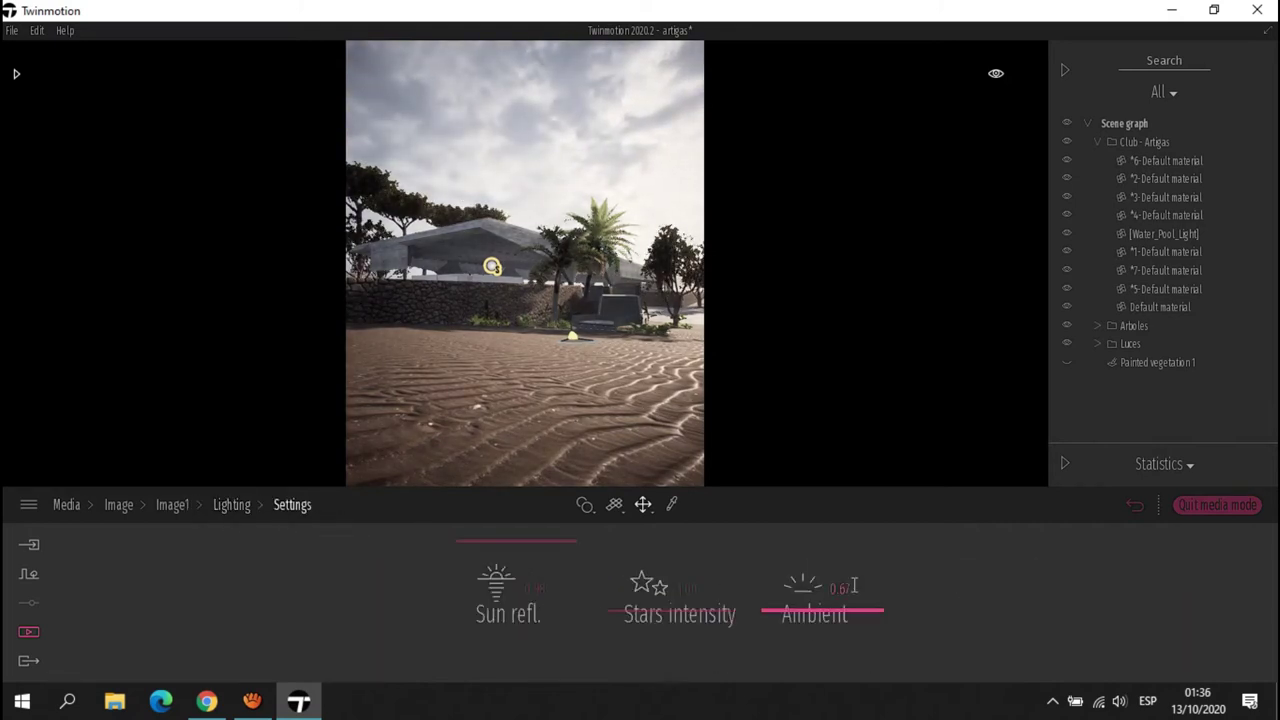
left_click(1135, 505)
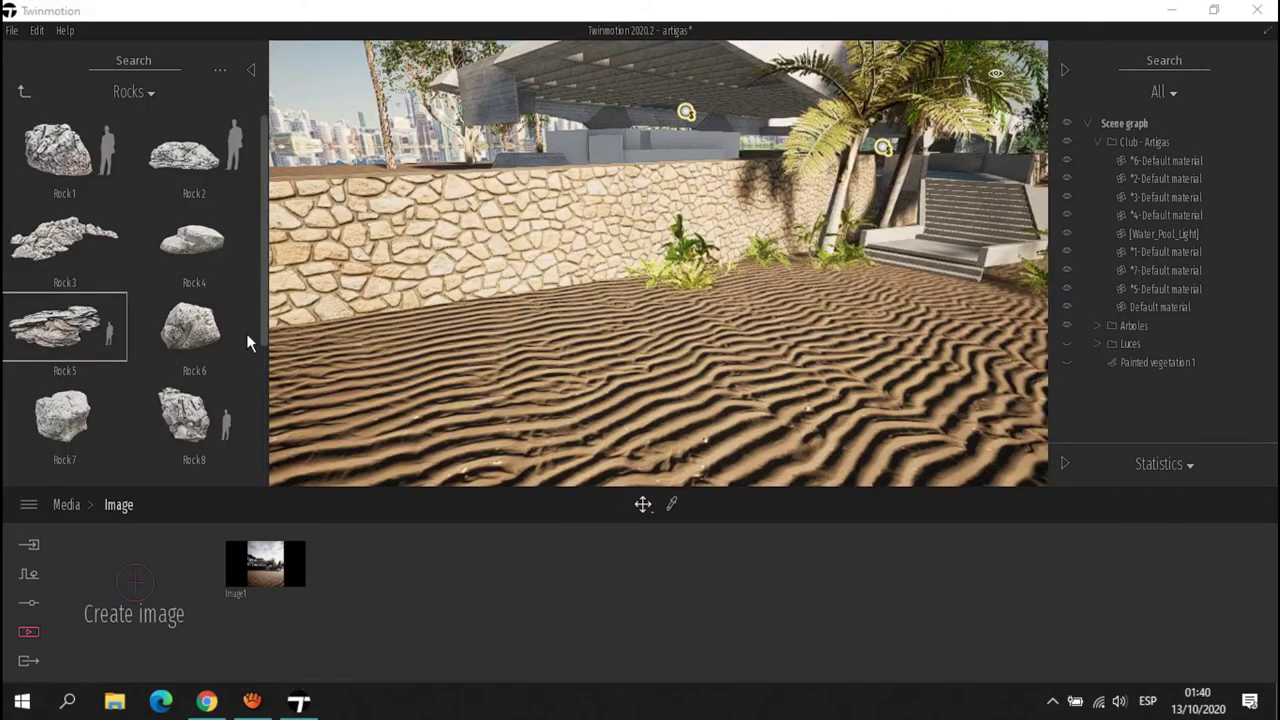
Place Rock 2 on the sand and move it close to the stone wall.
scroll(246, 333, "down", 3)
left_click_drag(194, 150, 553, 309)
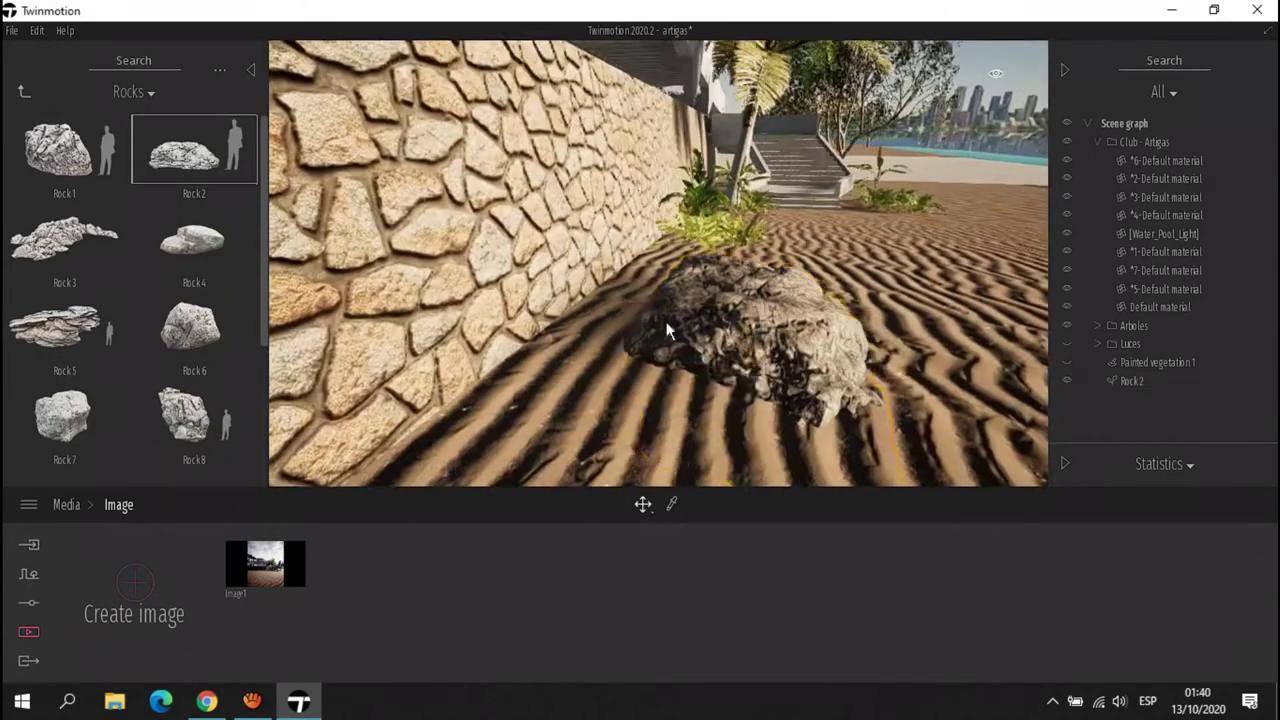
left_click_drag(663, 334, 548, 372)
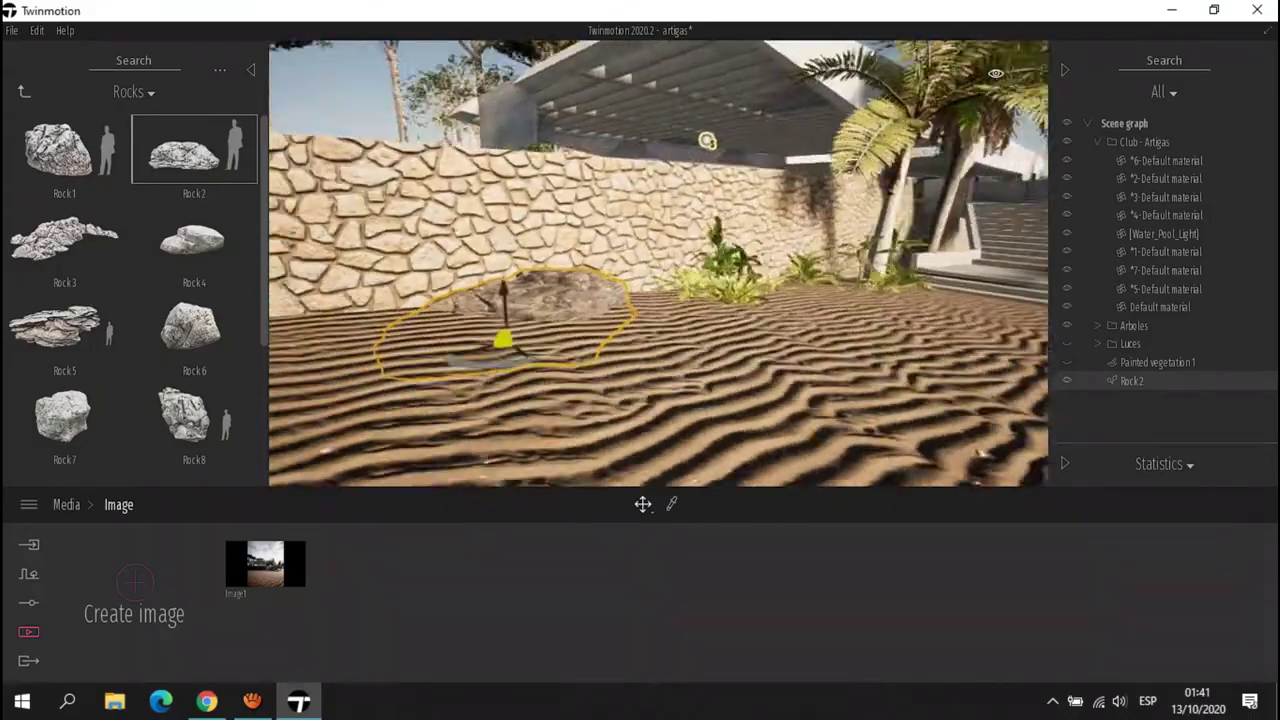
Add Rock 4, Rock 7 and Rock 3 around the first rock in front of the stone wall.
left_click_drag(194, 238, 780, 314)
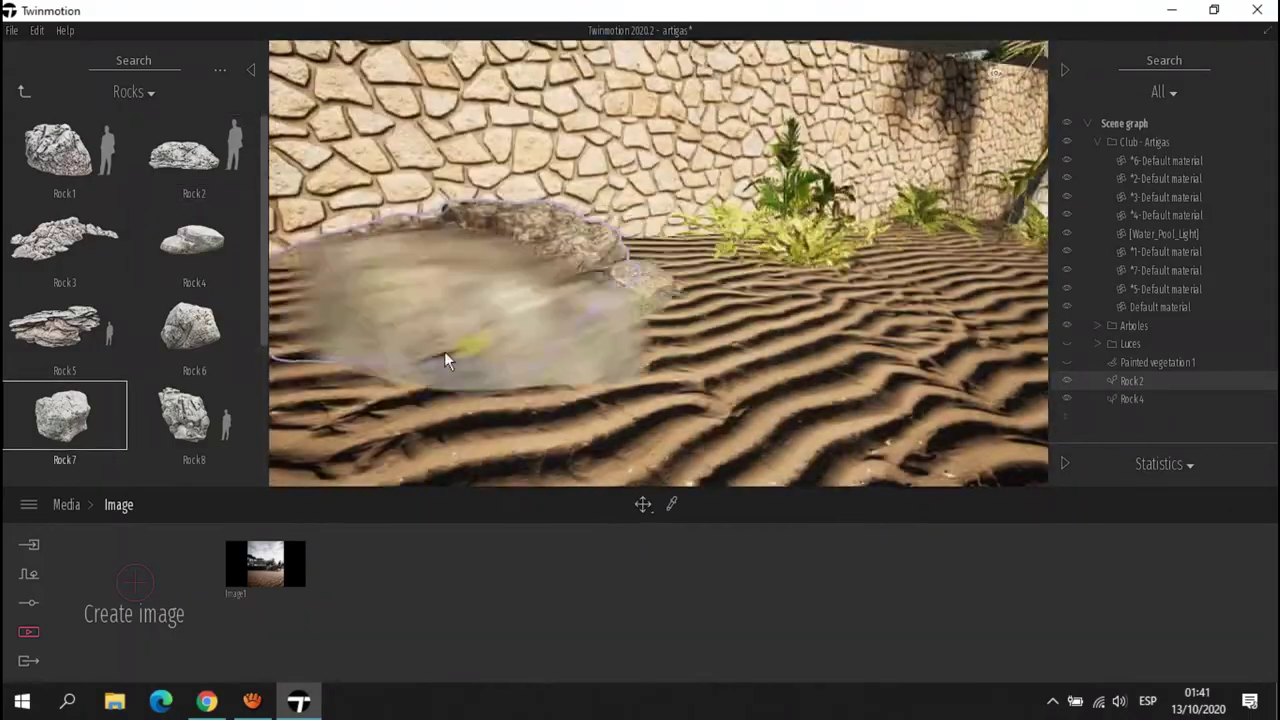
left_click_drag(447, 361, 640, 295)
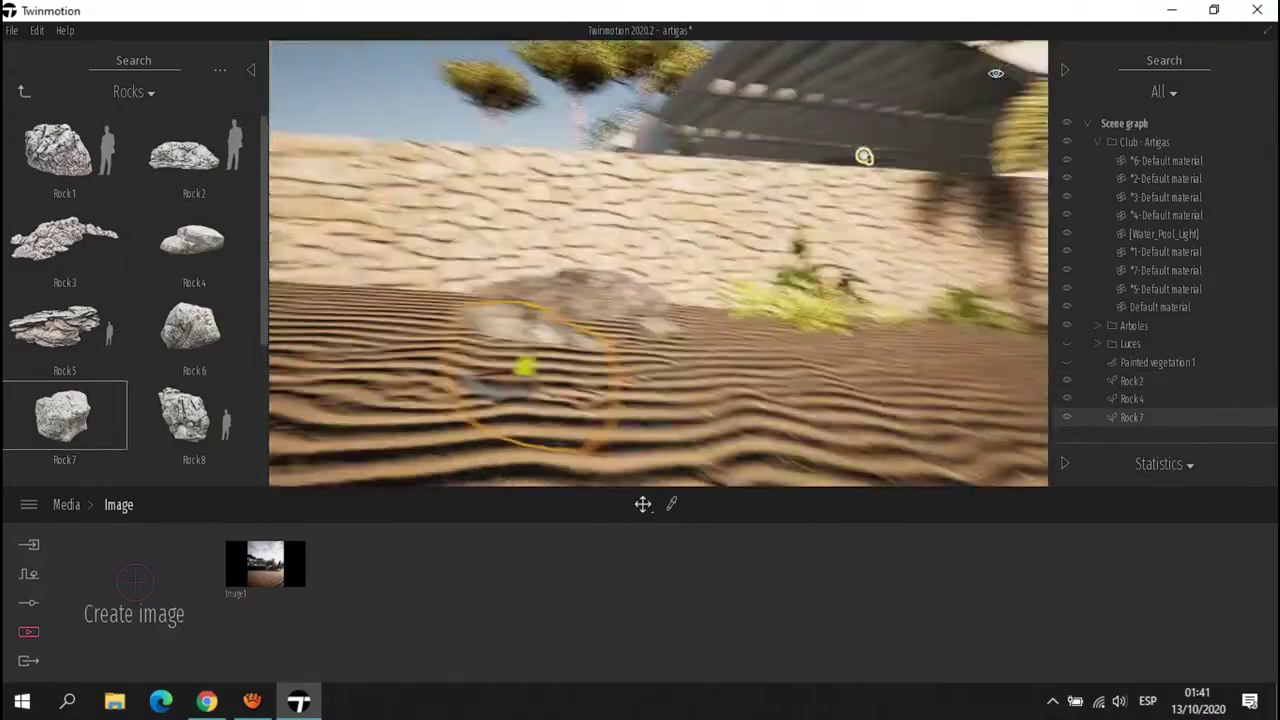
left_click_drag(64, 238, 660, 375)
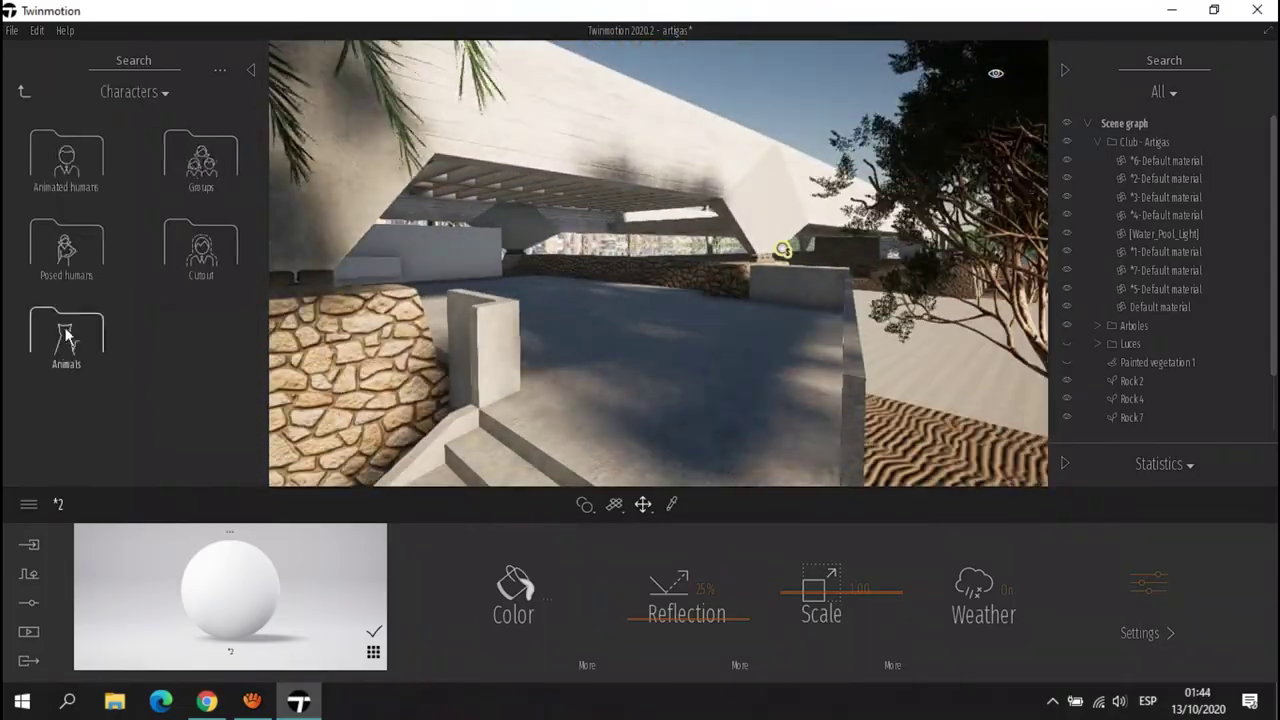
Find Ethan Beach among the posed humans and place the figure on the concrete terrace above the steps.
double_click(63, 337)
mouse_move(103, 256)
scroll(103, 256, "down", 10)
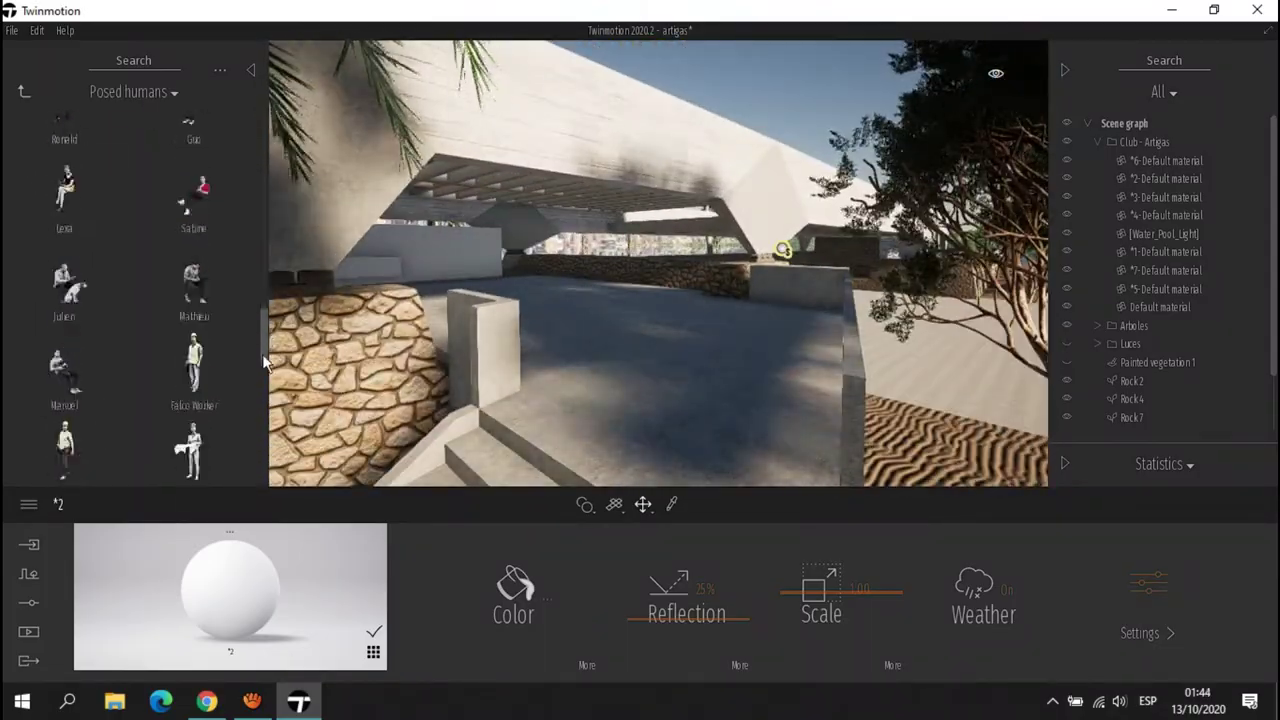
left_click_drag(64, 170, 581, 394)
scroll(204, 286, "down", 3)
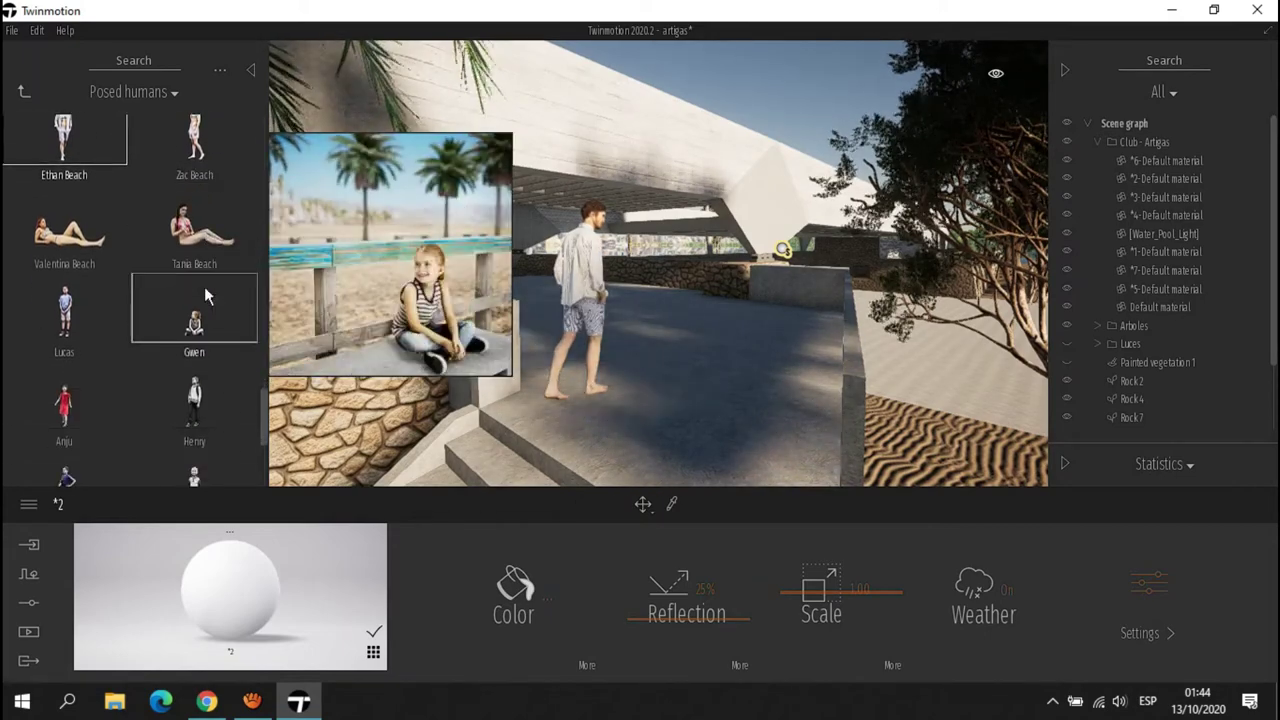
scroll(134, 254, "up", 3)
left_click_drag(194, 252, 662, 330)
left_click(580, 300)
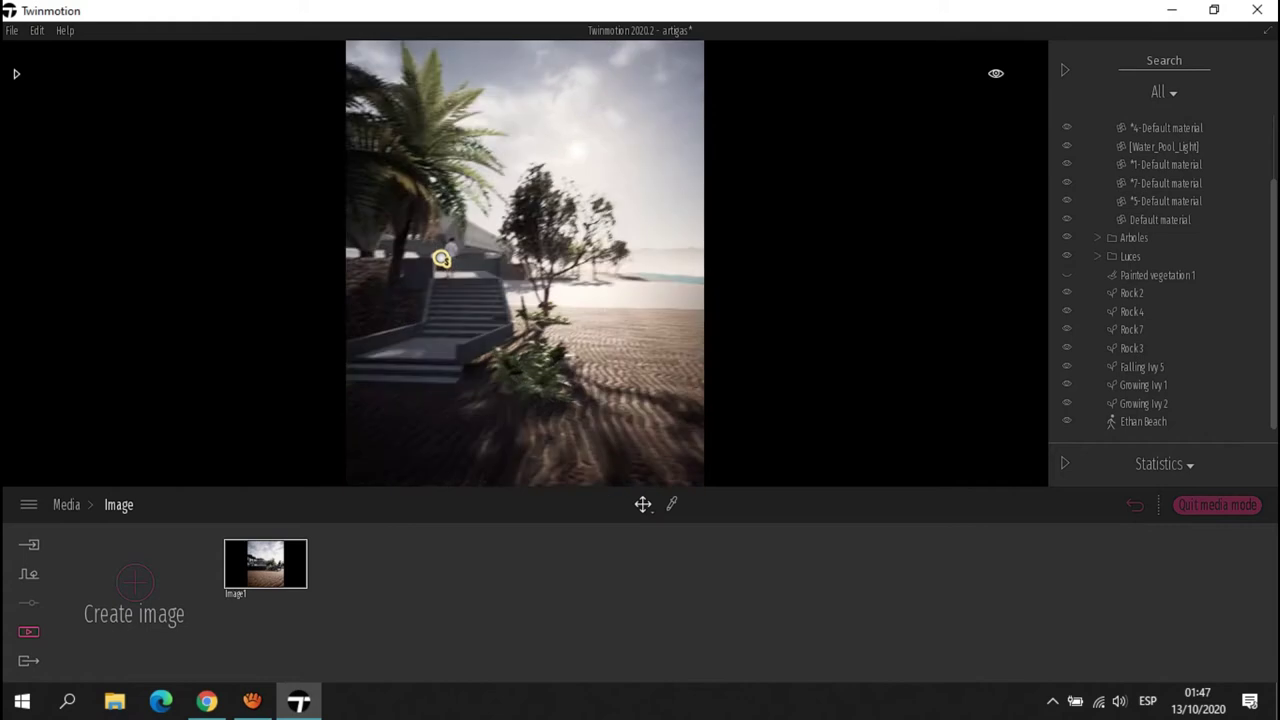
Look through the library's asset categories for further scene content and return to Image1's view.
left_click(16, 74)
scroll(204, 249, "down", 5)
left_click(24, 91)
left_click(128, 218)
left_click(128, 218)
scroll(262, 349, "down", 5)
left_click(24, 91)
left_click(201, 337)
left_click(24, 91)
left_click(91, 257)
scroll(109, 266, "down", 5)
left_click(265, 555)
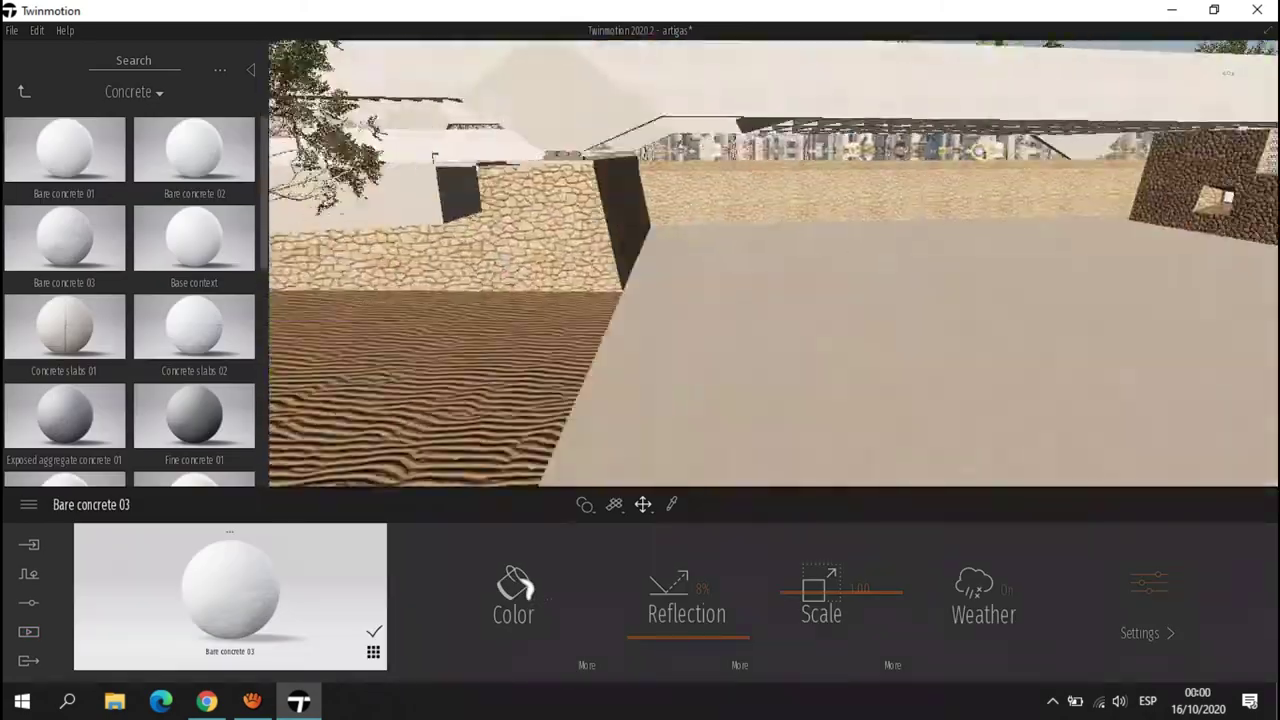
Place the animated humans Michael beach and Audrey Beach near each other on the pale paving.
left_click(28, 631)
left_click(357, 628)
left_click(66, 160)
scroll(131, 376, "down", 10)
scroll(261, 157, "up", 10)
left_click_drag(261, 157, 263, 403)
scroll(203, 186, "up", 3)
left_click_drag(194, 160, 840, 325)
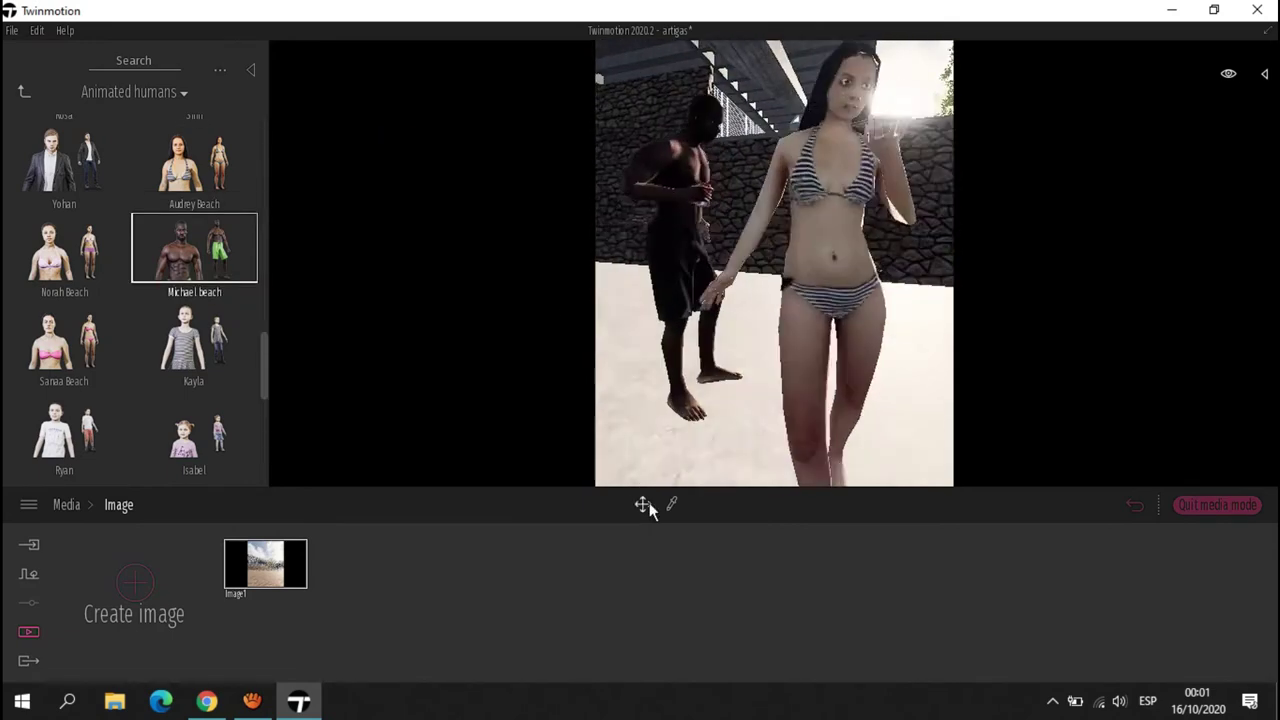
Select the Audrey Beach and Michael beach figures together and restore Image1's saved view.
left_click(655, 480)
left_click(657, 440)
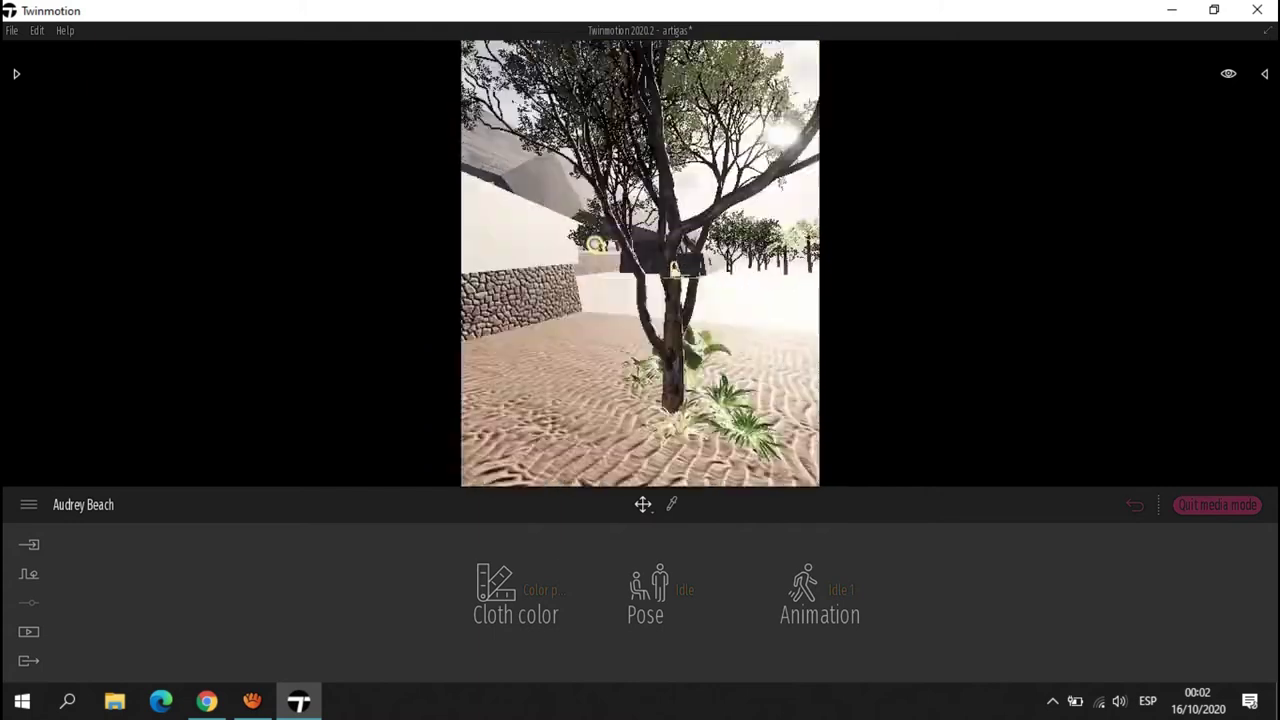
left_click(651, 371, "ctrl")
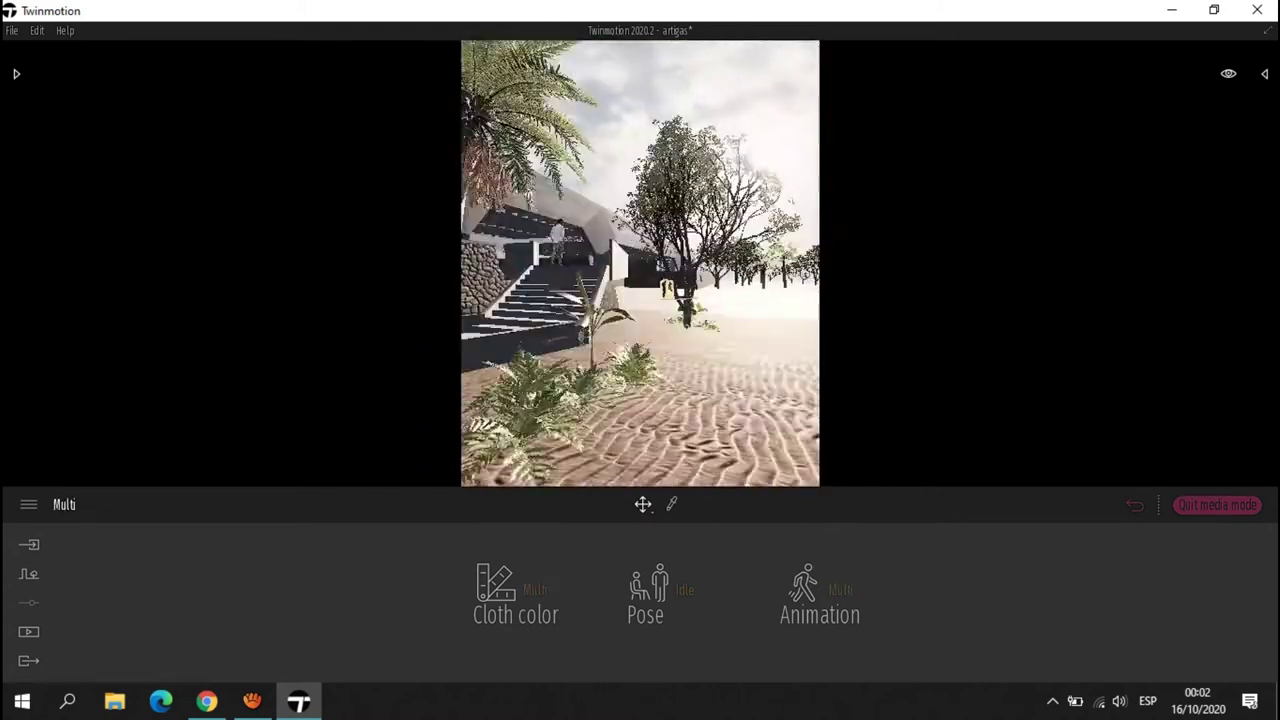
left_click(1131, 509)
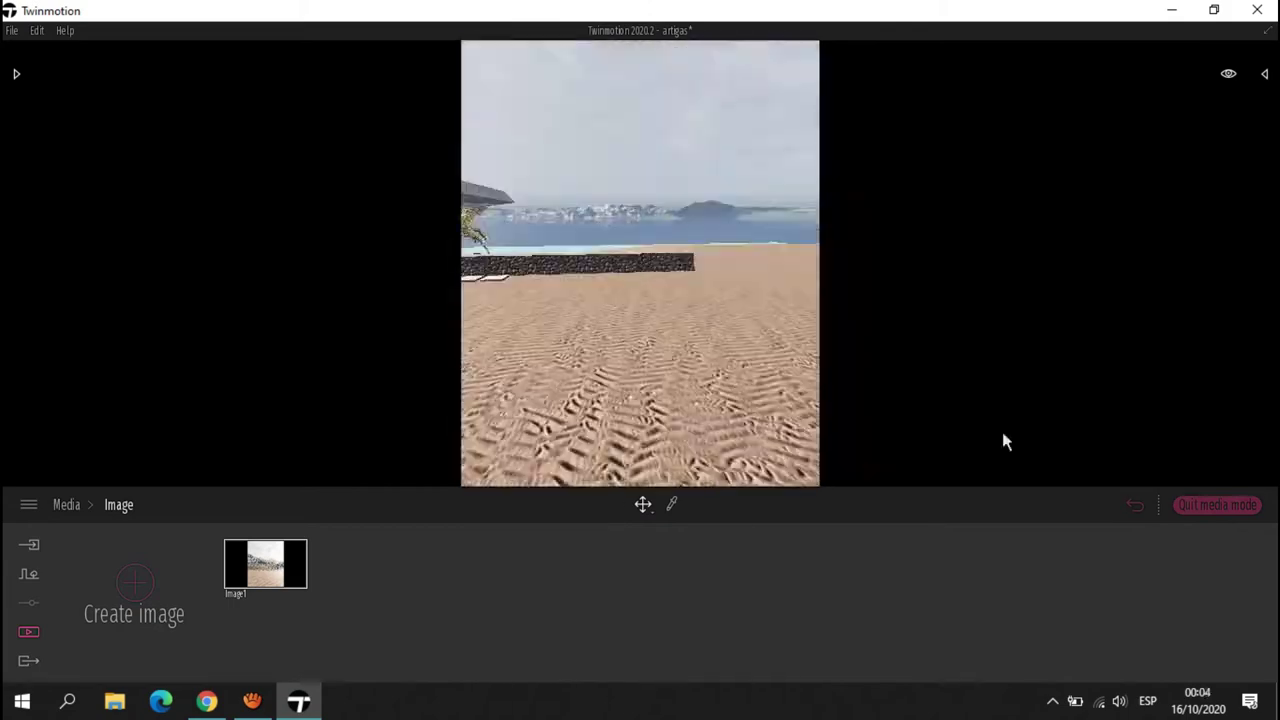
Leave media mode and plant bushes around the tree beside the corner of the stone wall.
left_click(1217, 505)
mouse_move(201, 198)
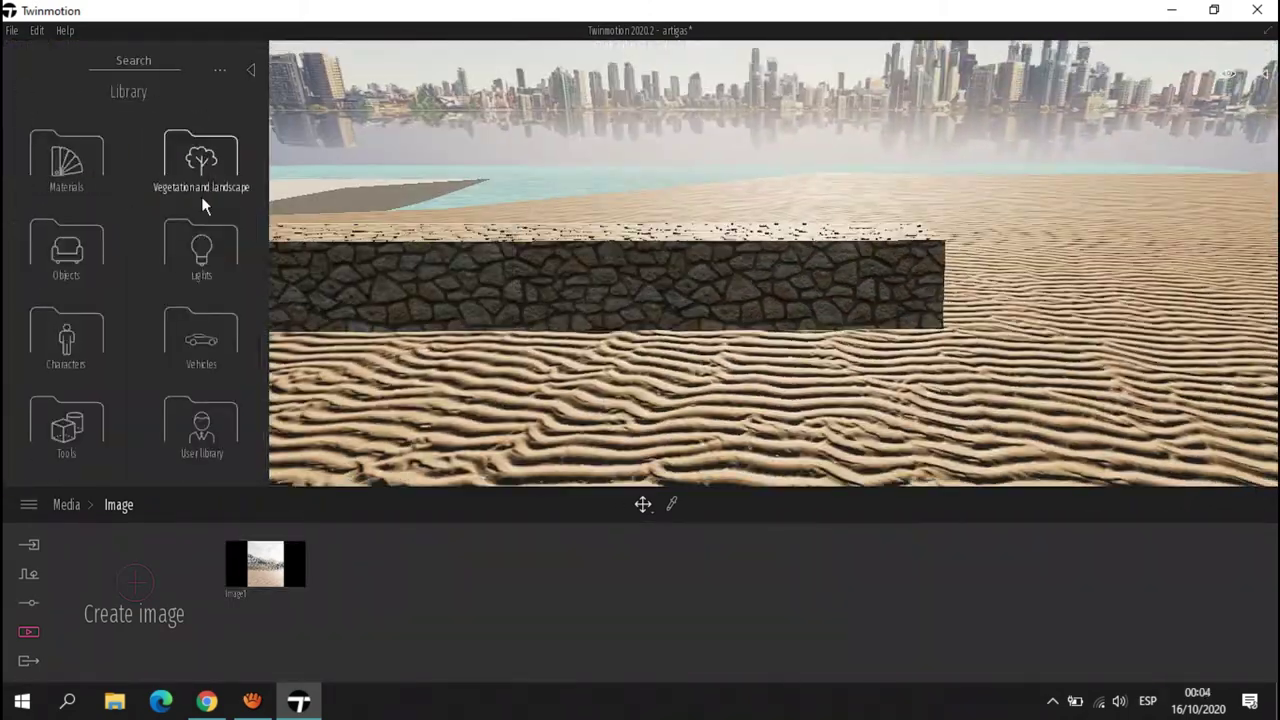
scroll(130, 300, "up", 5)
left_click_drag(63, 443, 190, 340)
scroll(130, 300, "down", 4)
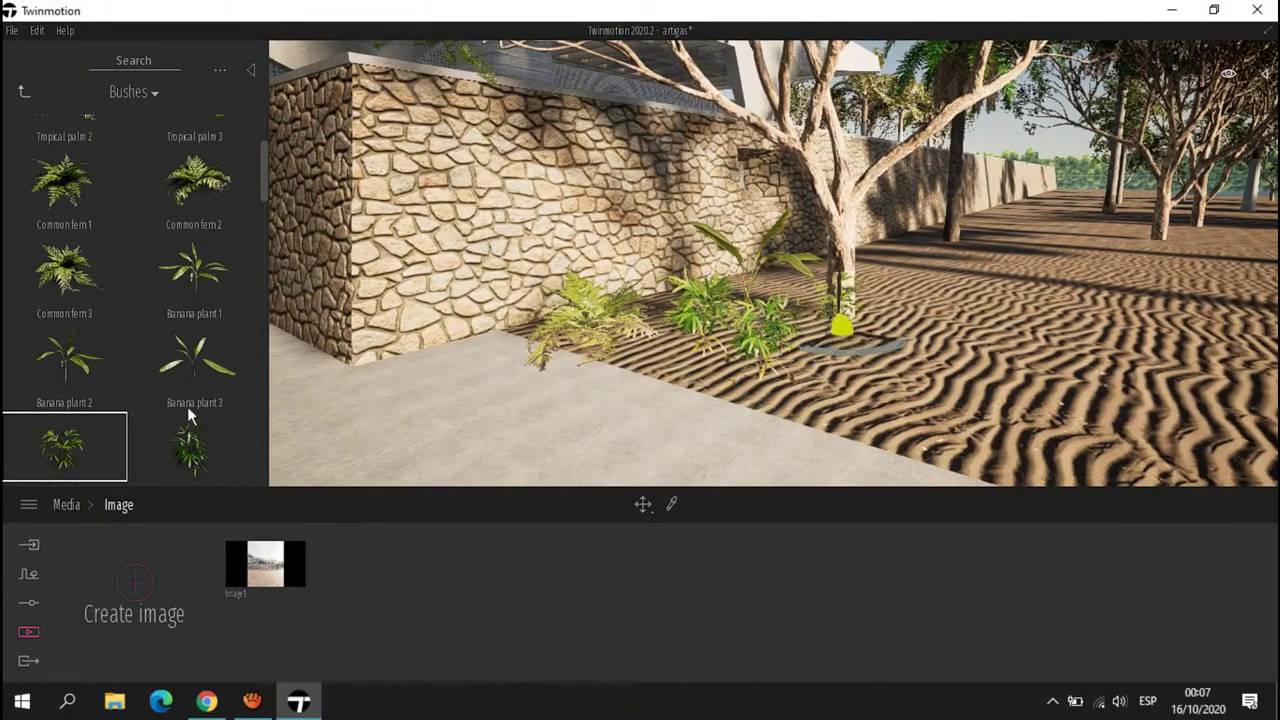
Place Leatherleaf fern 1, Colocasia caladium 3, Colocasia caladium 5 and Cat palm 2 between the tree and the stone wall.
scroll(187, 406, "down", 3)
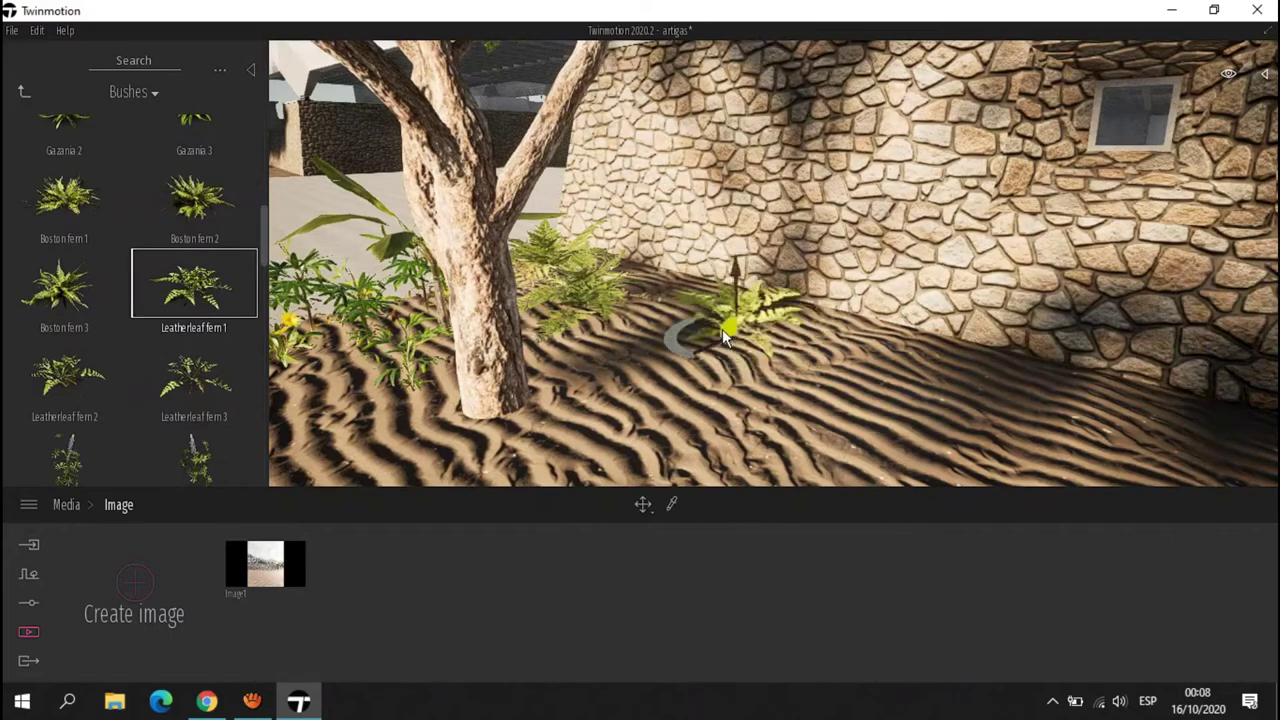
left_click_drag(722, 329, 700, 381)
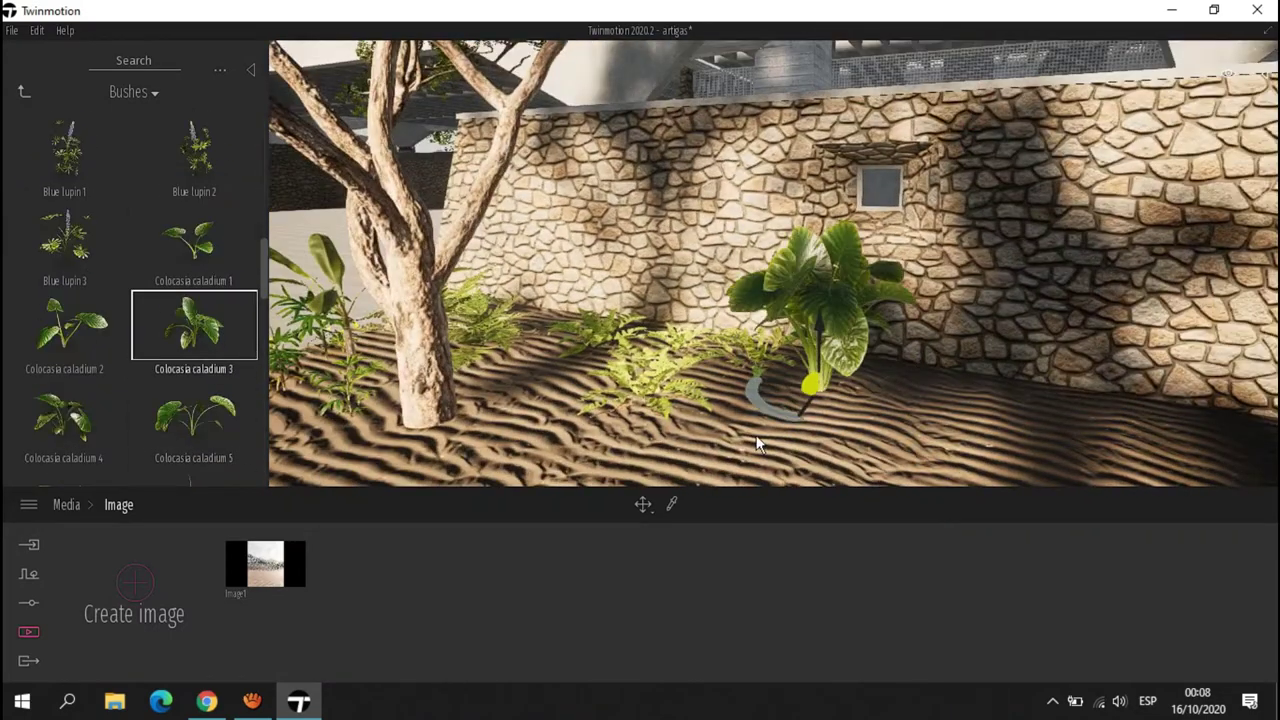
left_click_drag(800, 420, 855, 435)
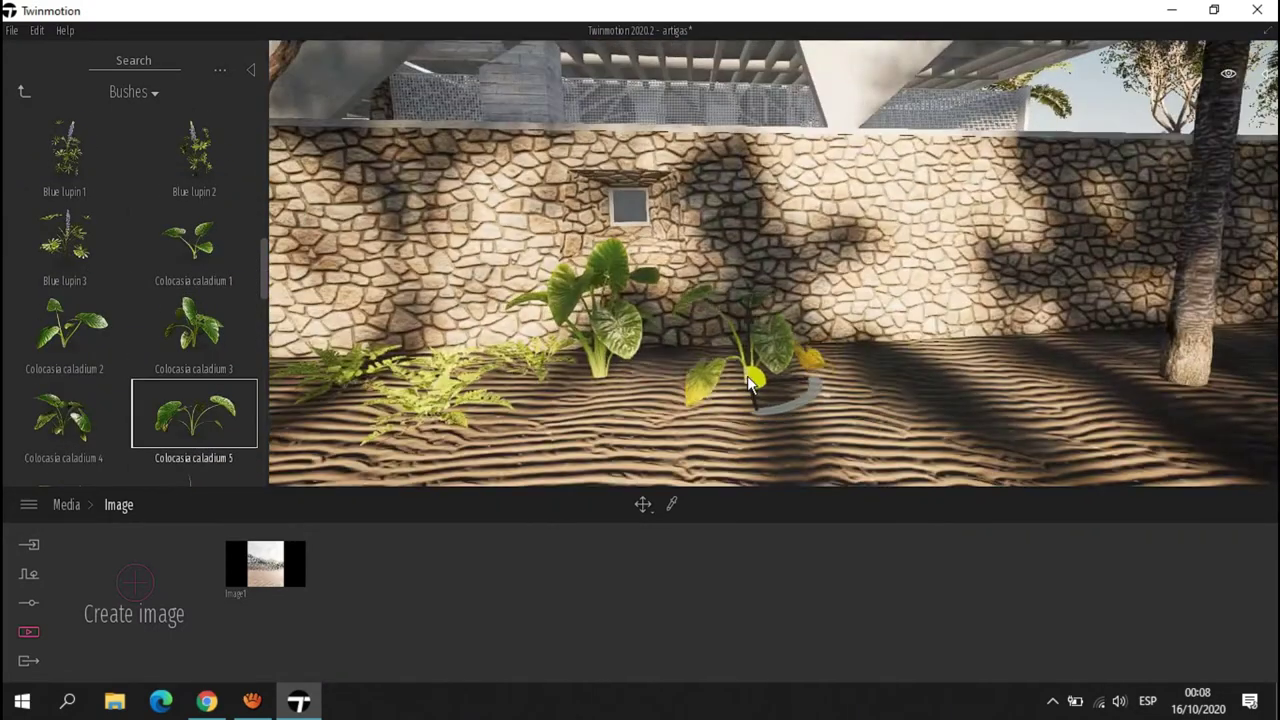
scroll(133, 300, "down", 3)
left_click(64, 295)
left_click(193, 458)
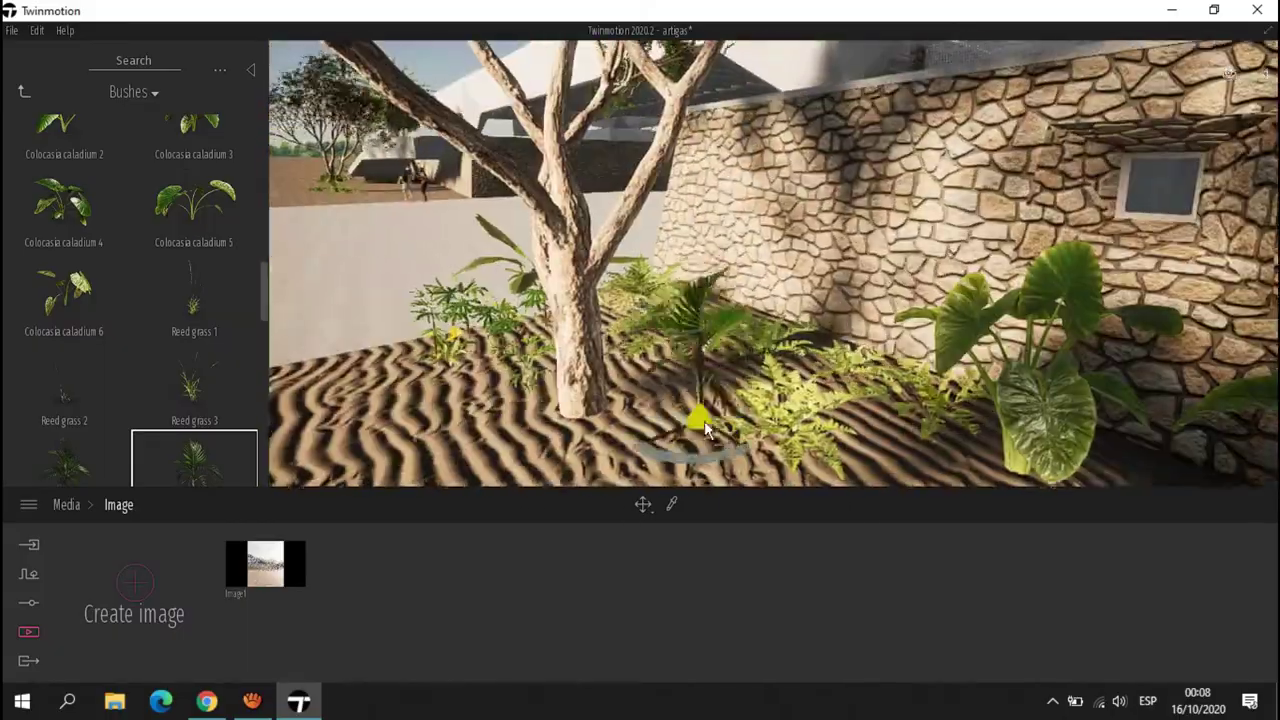
Add Variegated croton 2 at the front edge of the planting by the wall and place Growing Ivy 1 in the scene.
scroll(133, 300, "down", 3)
left_click(64, 340)
left_click(194, 428)
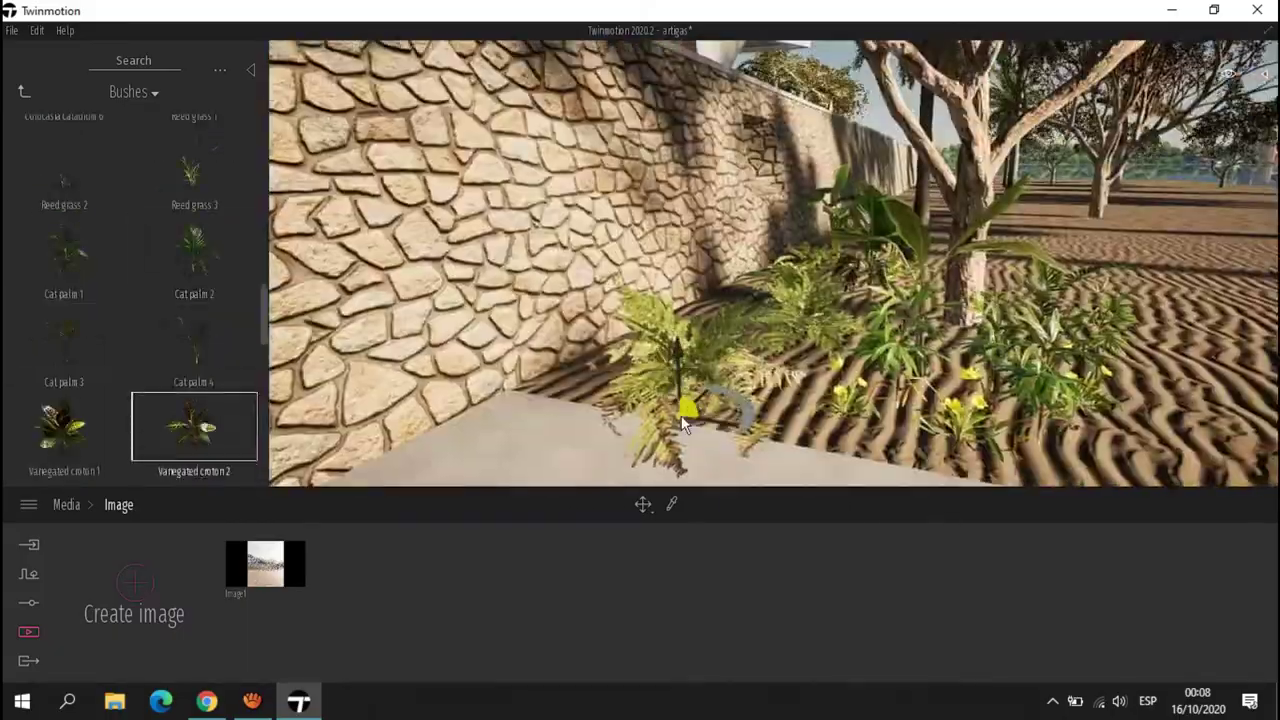
scroll(683, 425, "down", 3)
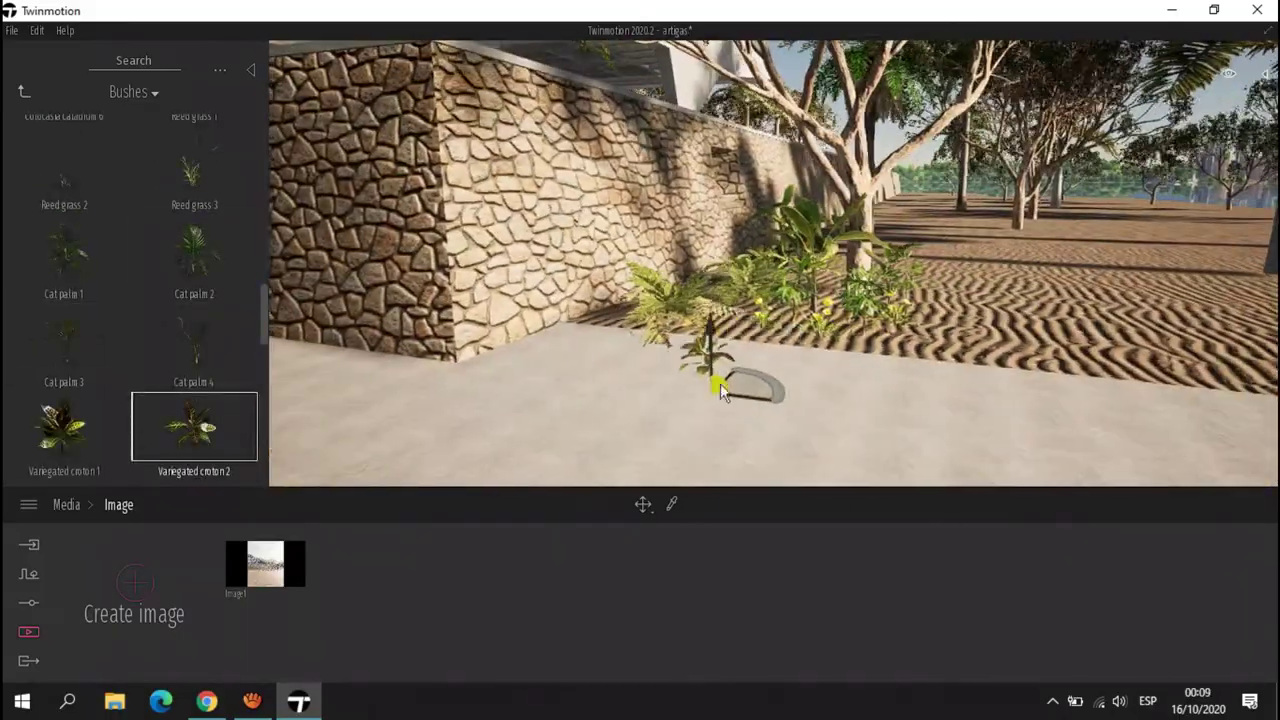
left_click(66, 425)
left_click(194, 270)
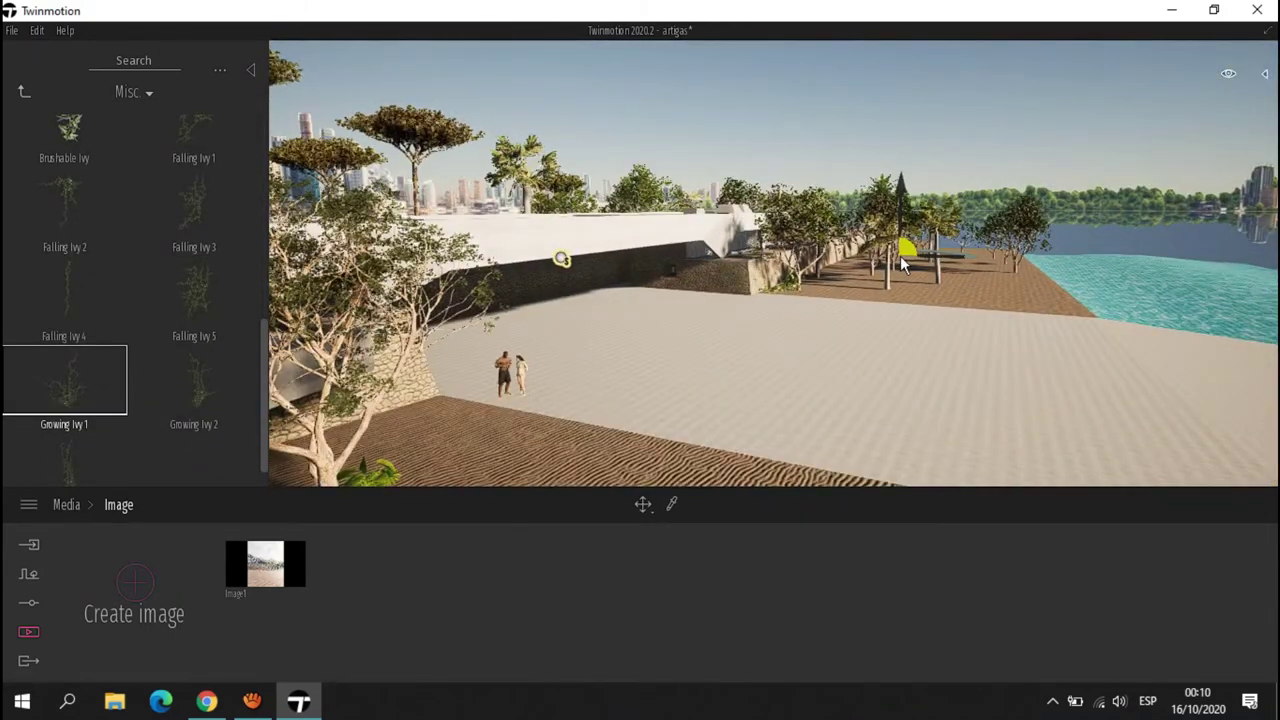
Place a King Palm on the foreground sand of Image1 and shift it toward the right edge of the frame.
left_click(250, 563)
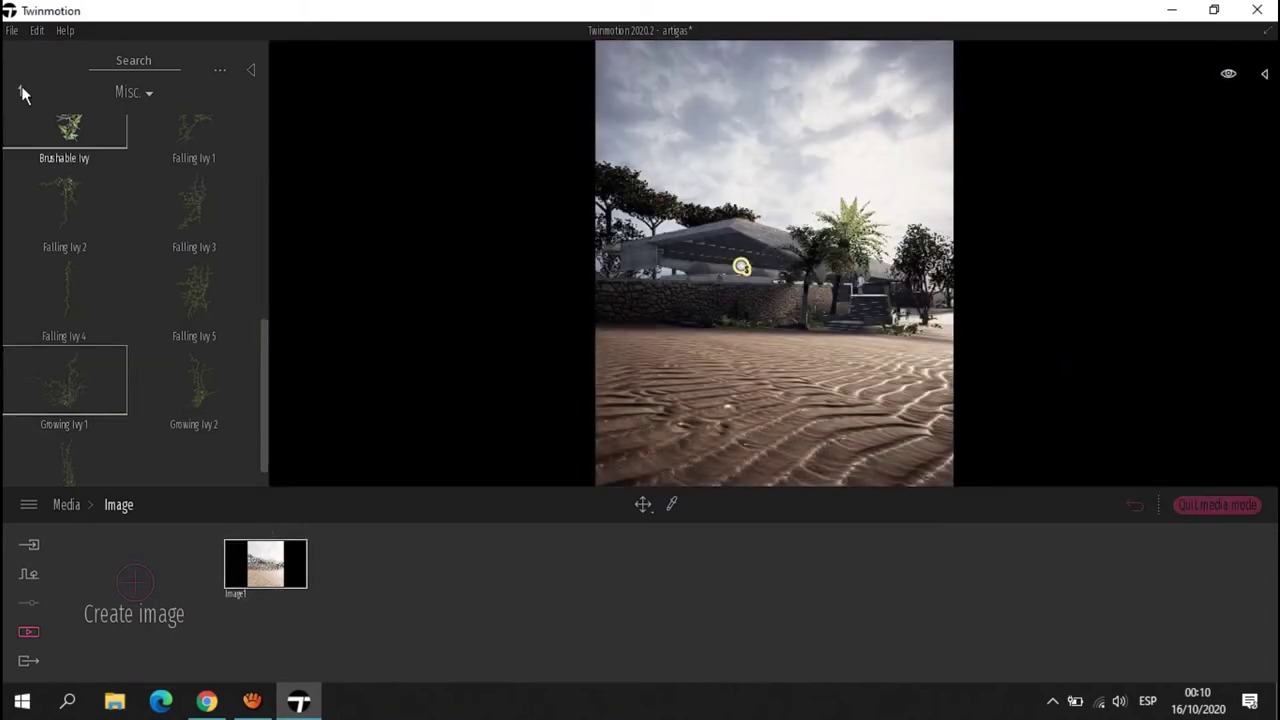
scroll(252, 357, "down", 2)
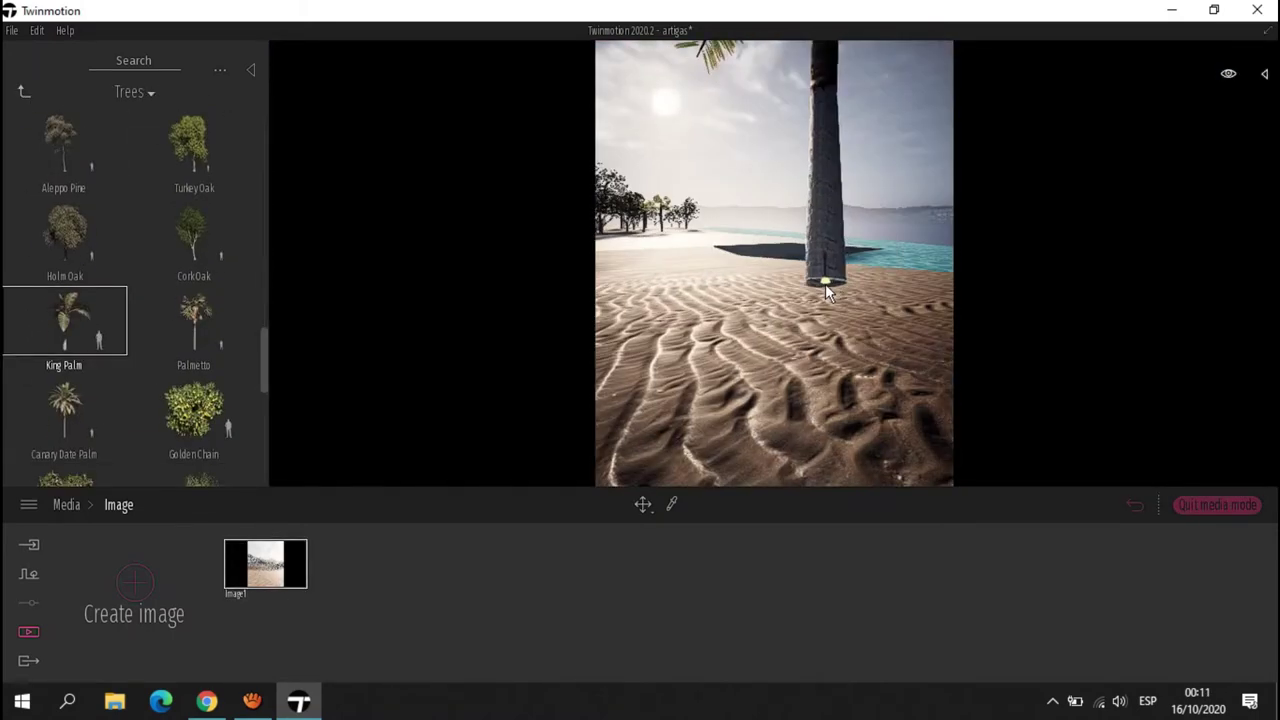
left_click_drag(509, 277, 857, 371)
left_click_drag(695, 326, 595, 465)
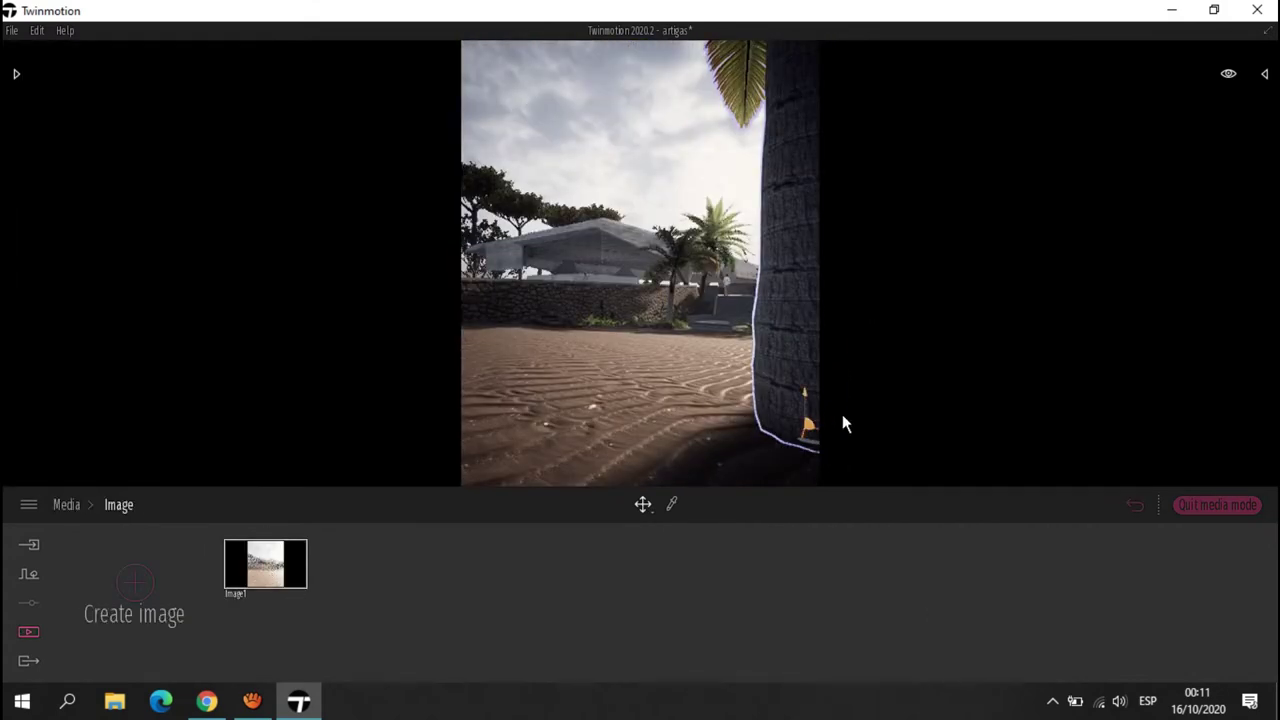
left_click_drag(795, 490, 980, 363)
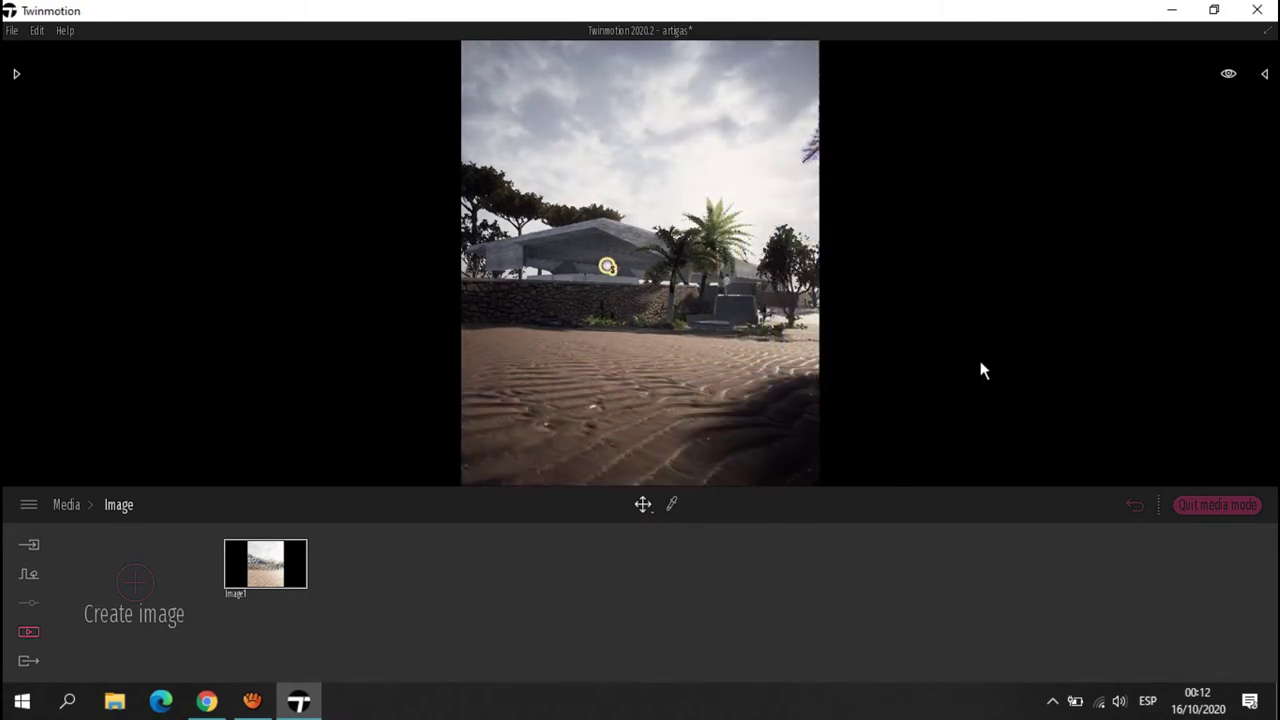
left_click_drag(882, 362, 836, 364)
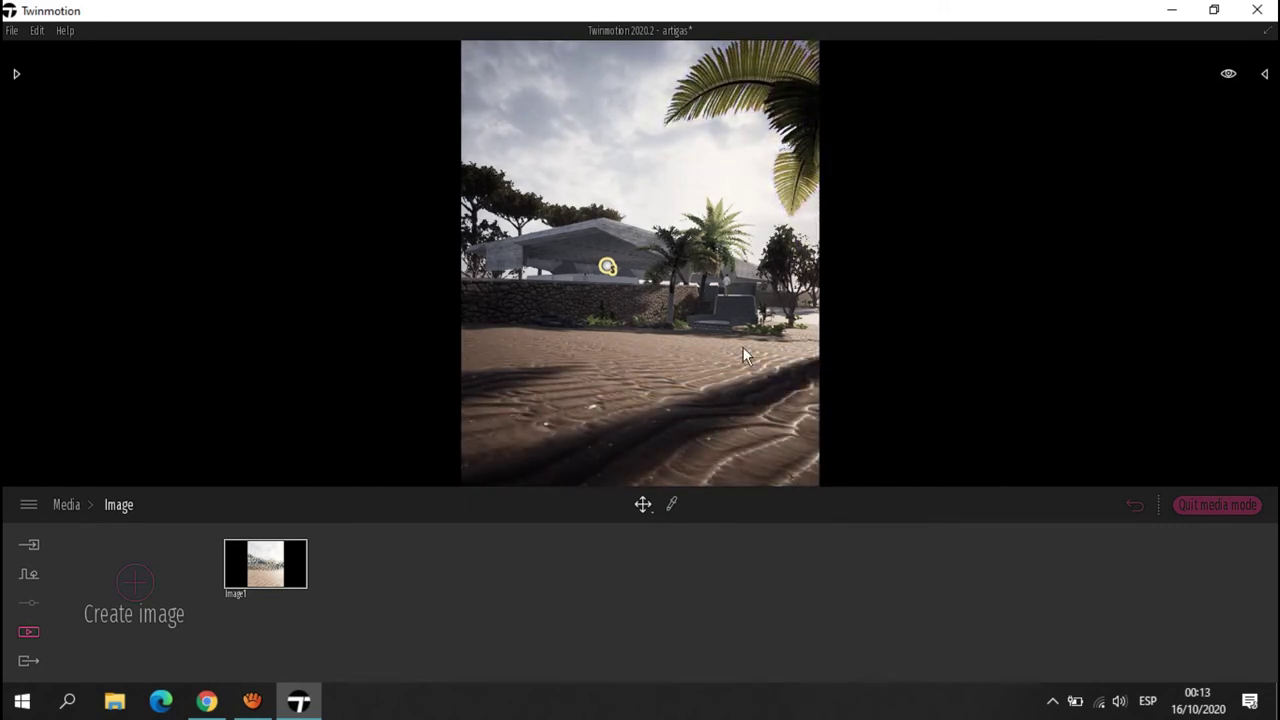
Plant a Canary Date Palm beside the foreground palm and restore Image1's saved view.
left_click(16, 74)
right_click_drag(938, 365, 858, 398)
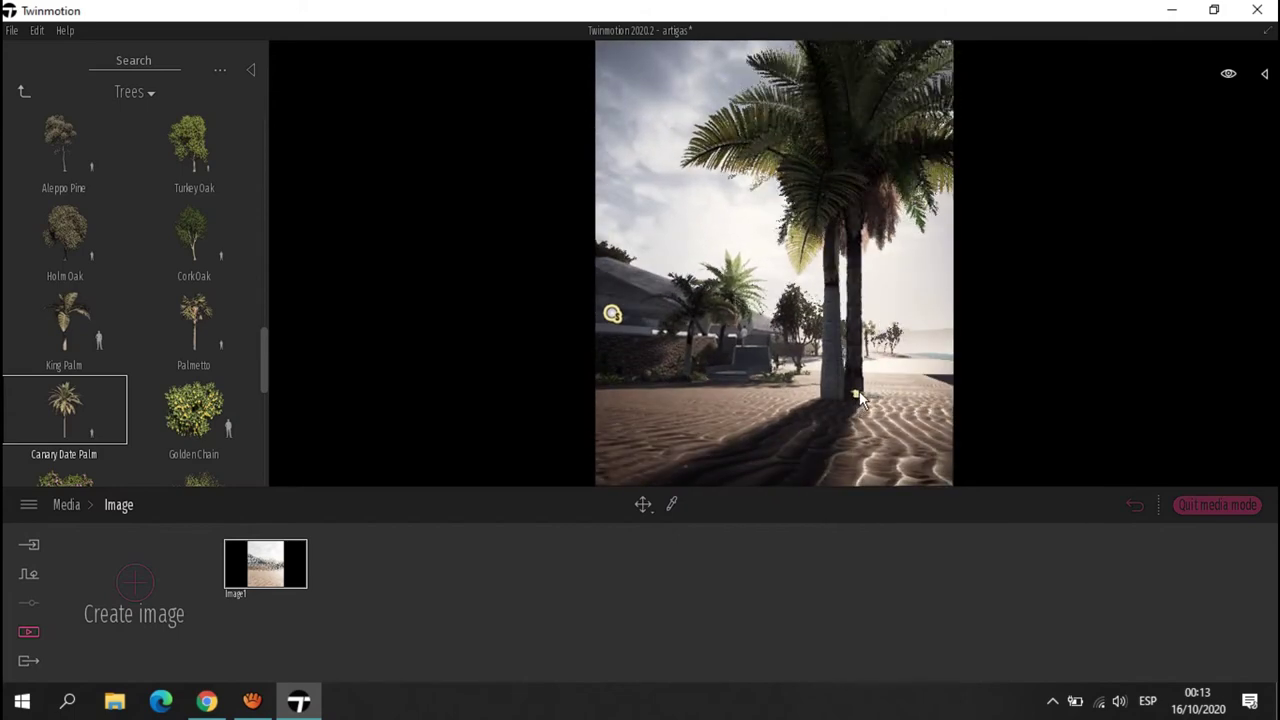
left_click(266, 572)
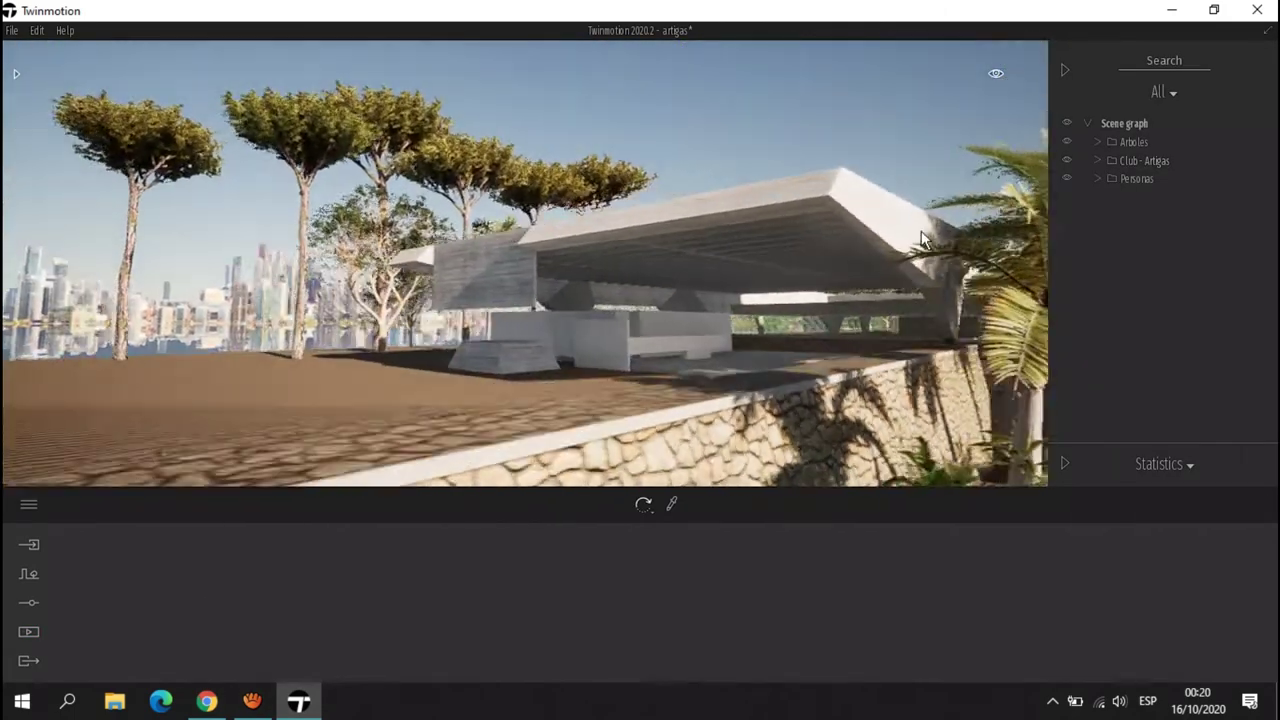
Place a Puddle 2 decal on the concrete side wall of the stair landing.
key("Up")
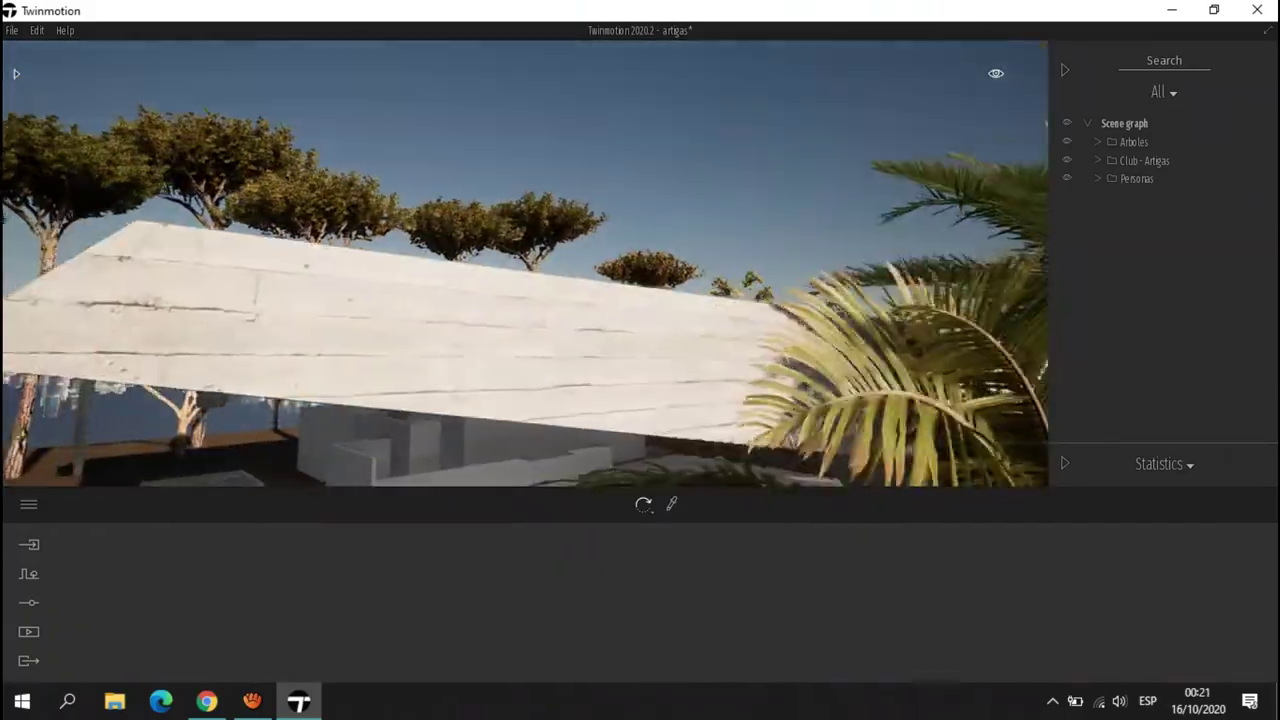
left_click(1125, 141)
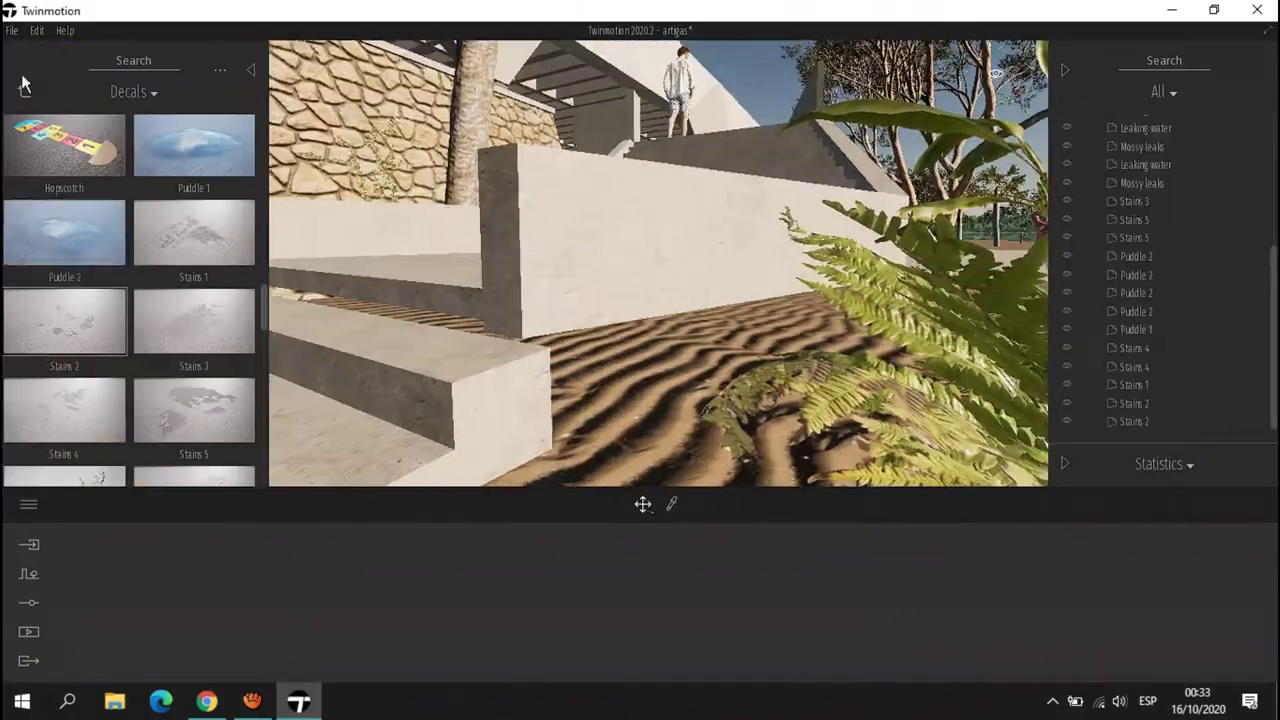
left_click_drag(65, 235, 687, 255)
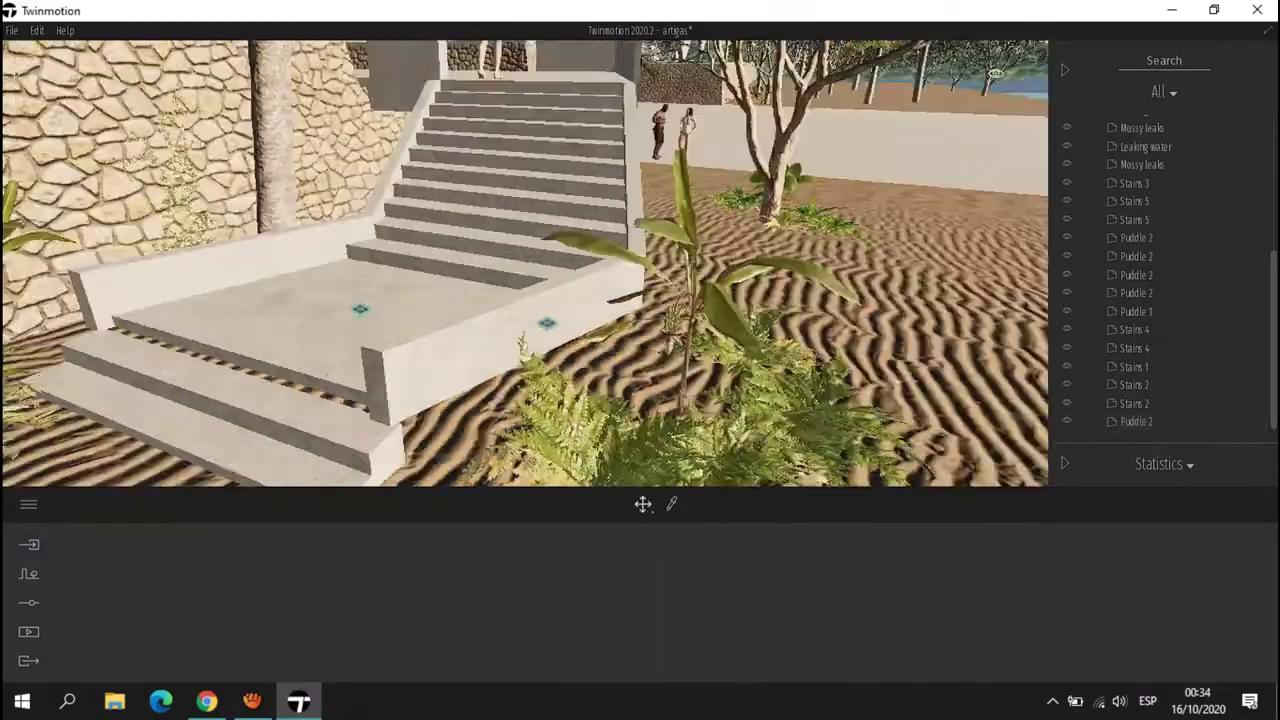
key("Down")
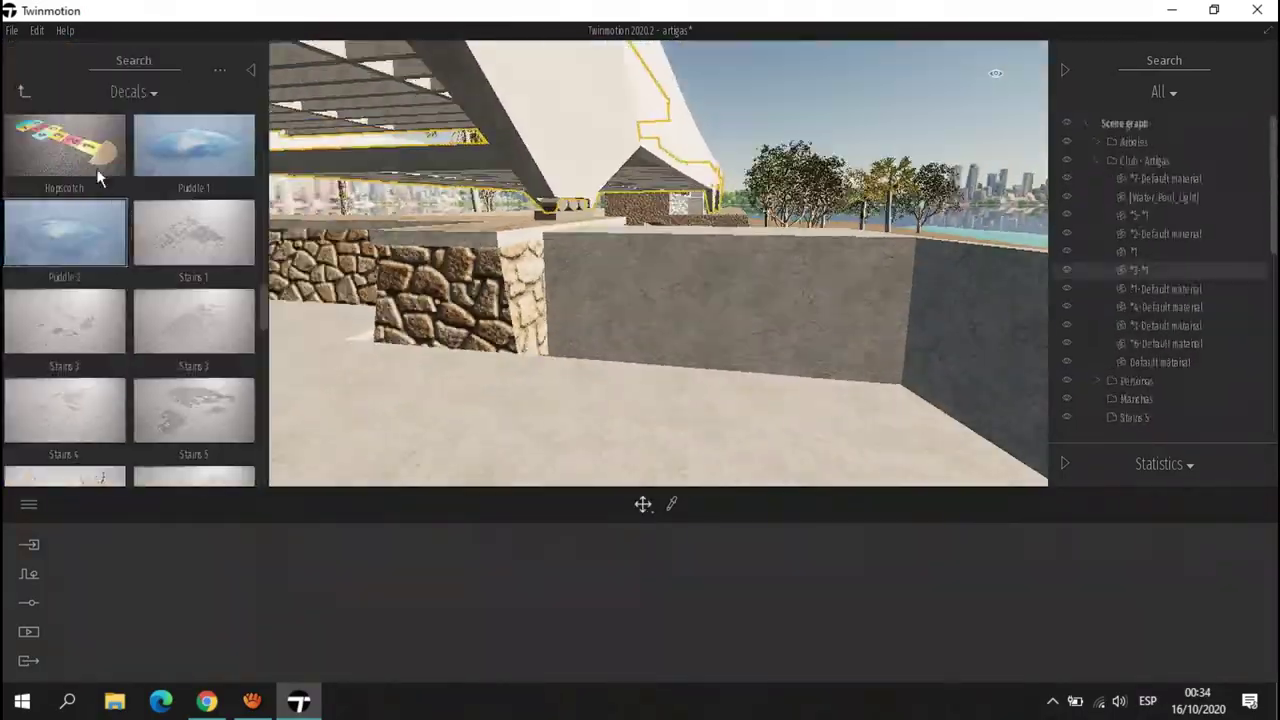
Apply a Puddle 2 decal and an Asphalt patch 01 decal to the dark concrete wall beside the stone corner.
left_click_drag(96, 168, 766, 323)
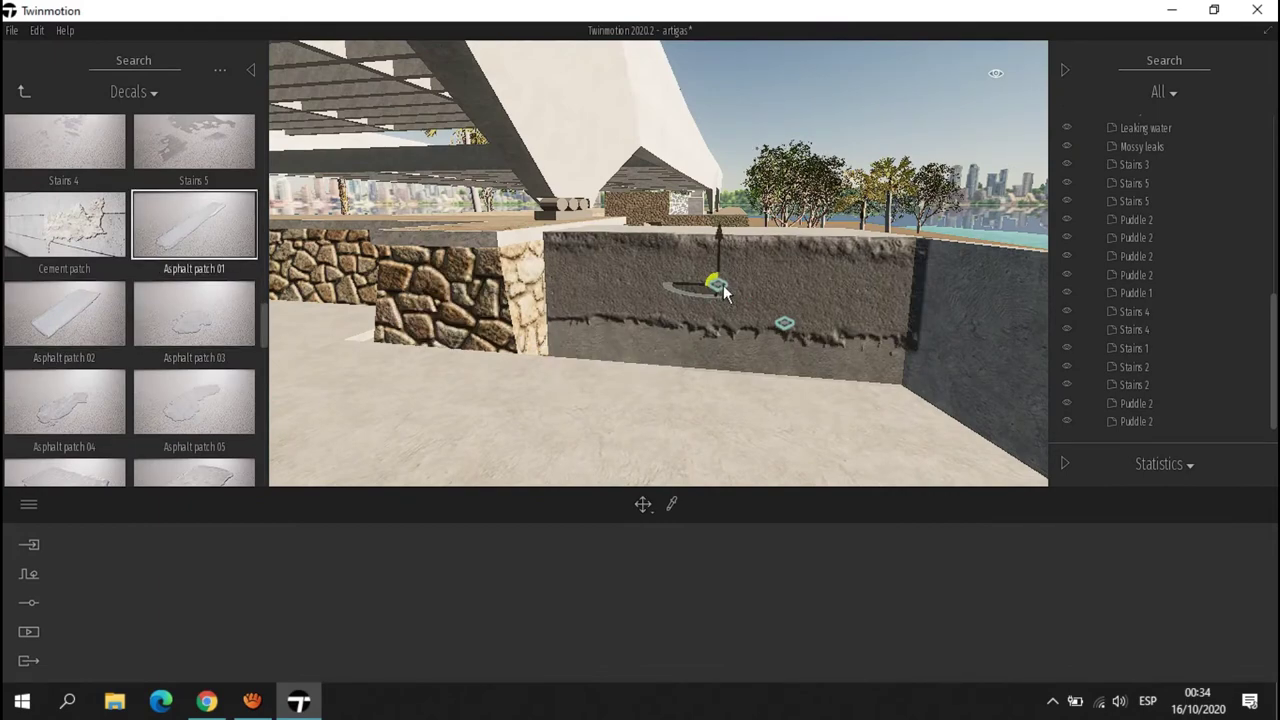
left_click_drag(725, 290, 750, 298)
left_click_drag(640, 288, 482, 247)
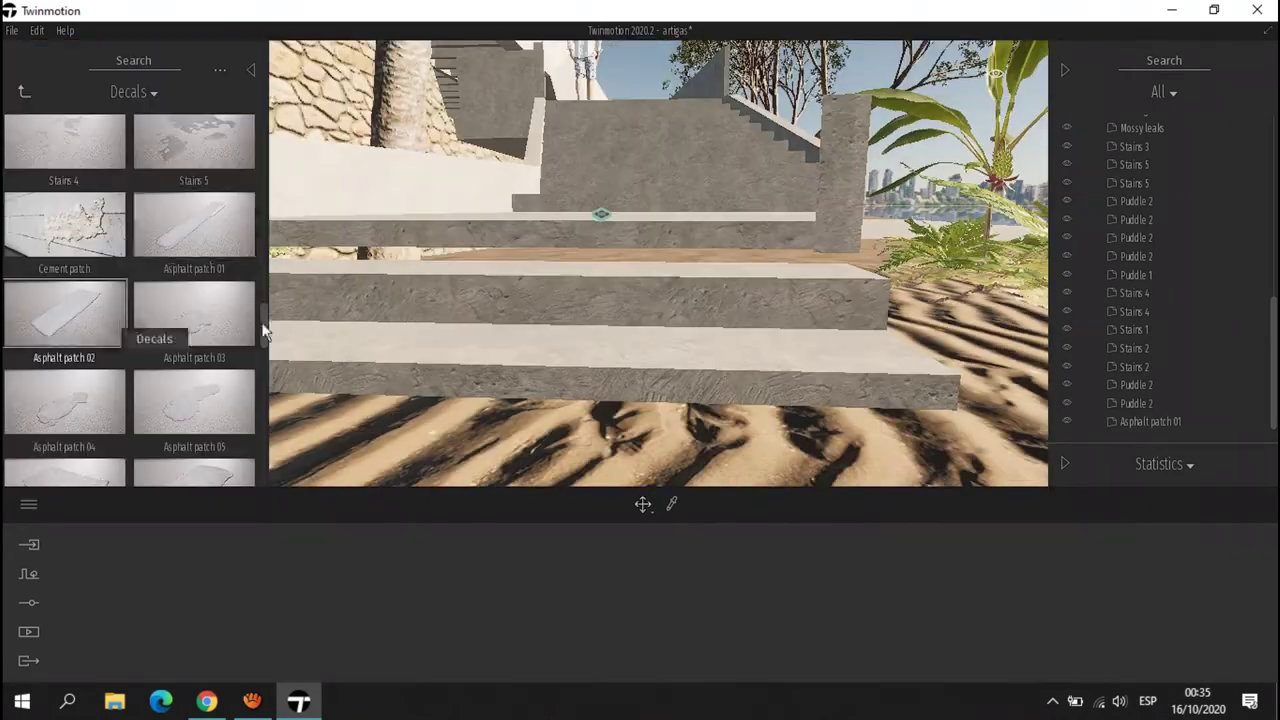
Place Asphalt patch 02 on a lower stair riser at size 0.1 and move it to the riser's end.
left_click_drag(263, 329, 610, 309)
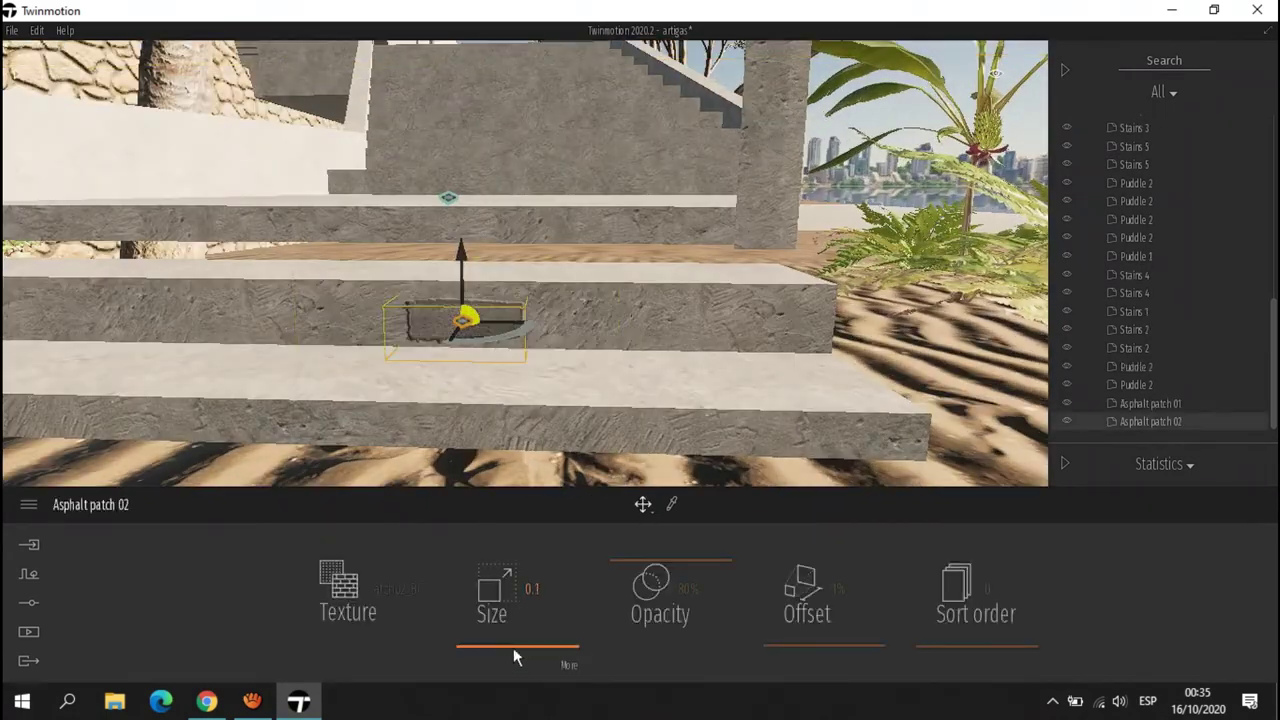
left_click_drag(485, 590, 468, 325)
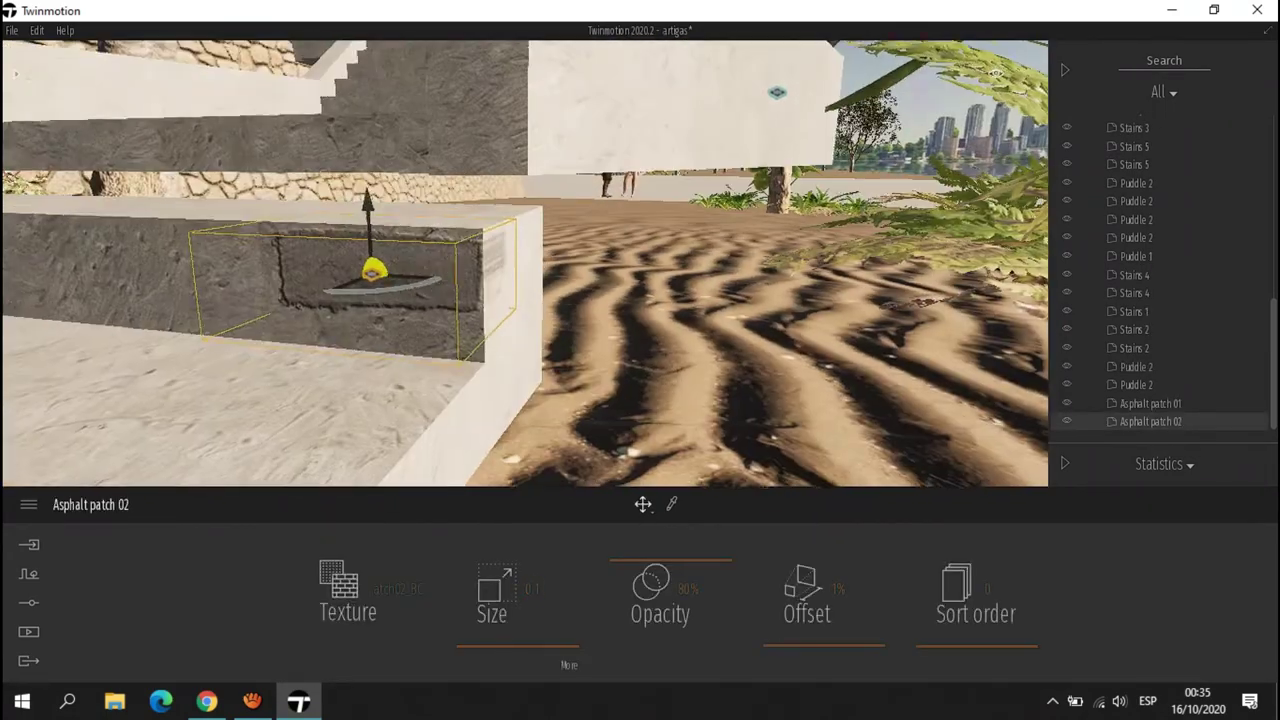
key("Return")
left_click(595, 309)
Place Asphalt patch 08 on a stair riser at size 0.1 and move it to the front edge of the step below.
right_click_drag(595, 309, 545, 300)
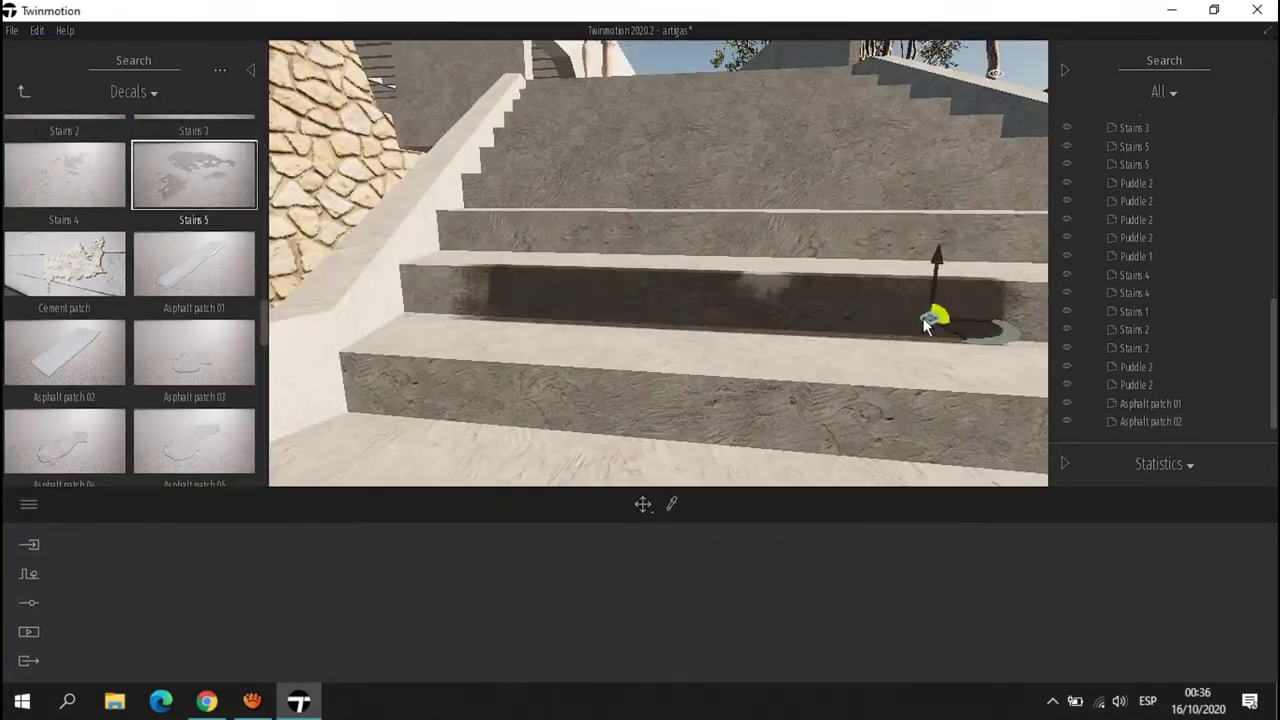
left_click_drag(929, 314, 563, 300)
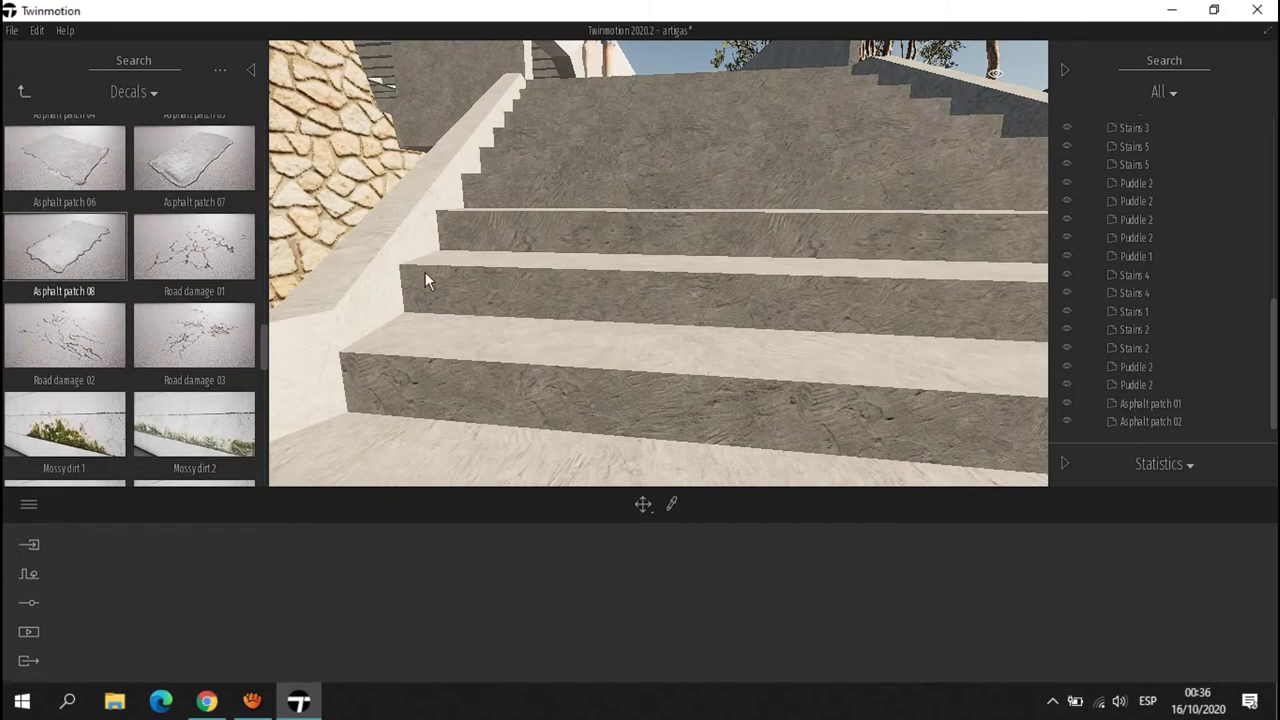
left_click_drag(64, 248, 712, 426)
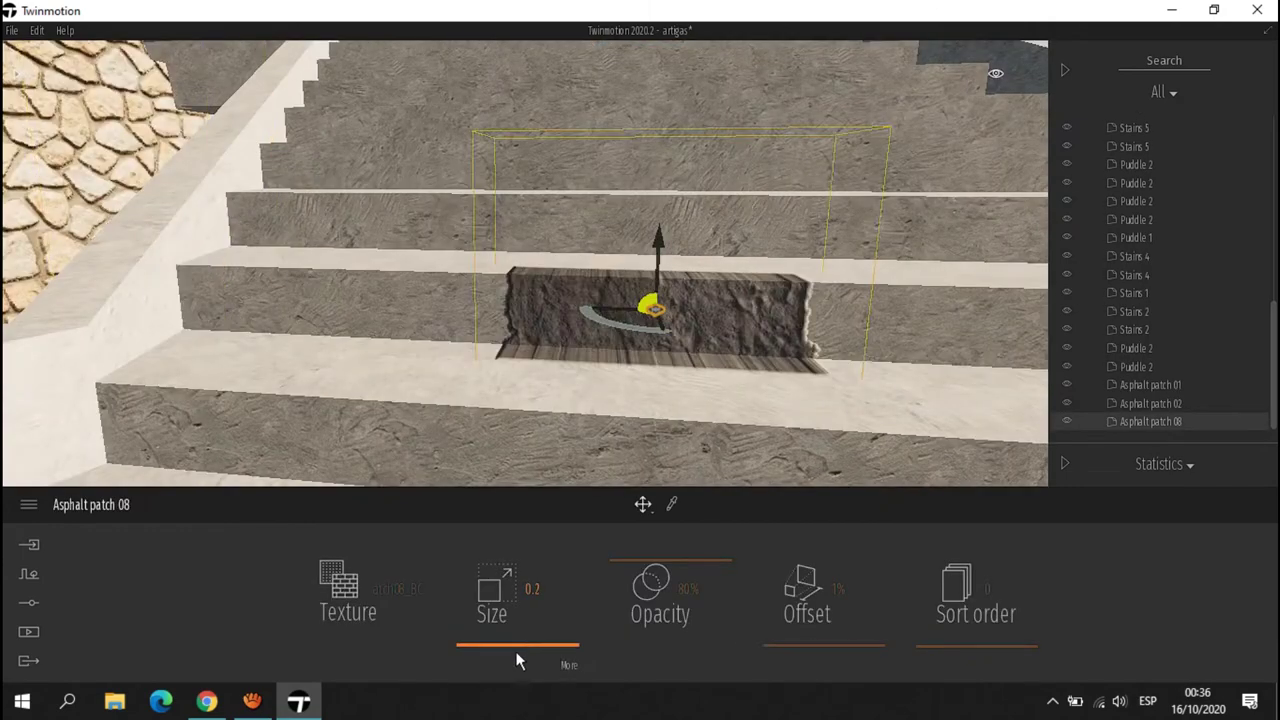
left_click_drag(517, 661, 505, 661)
right_click_drag(694, 394, 660, 385)
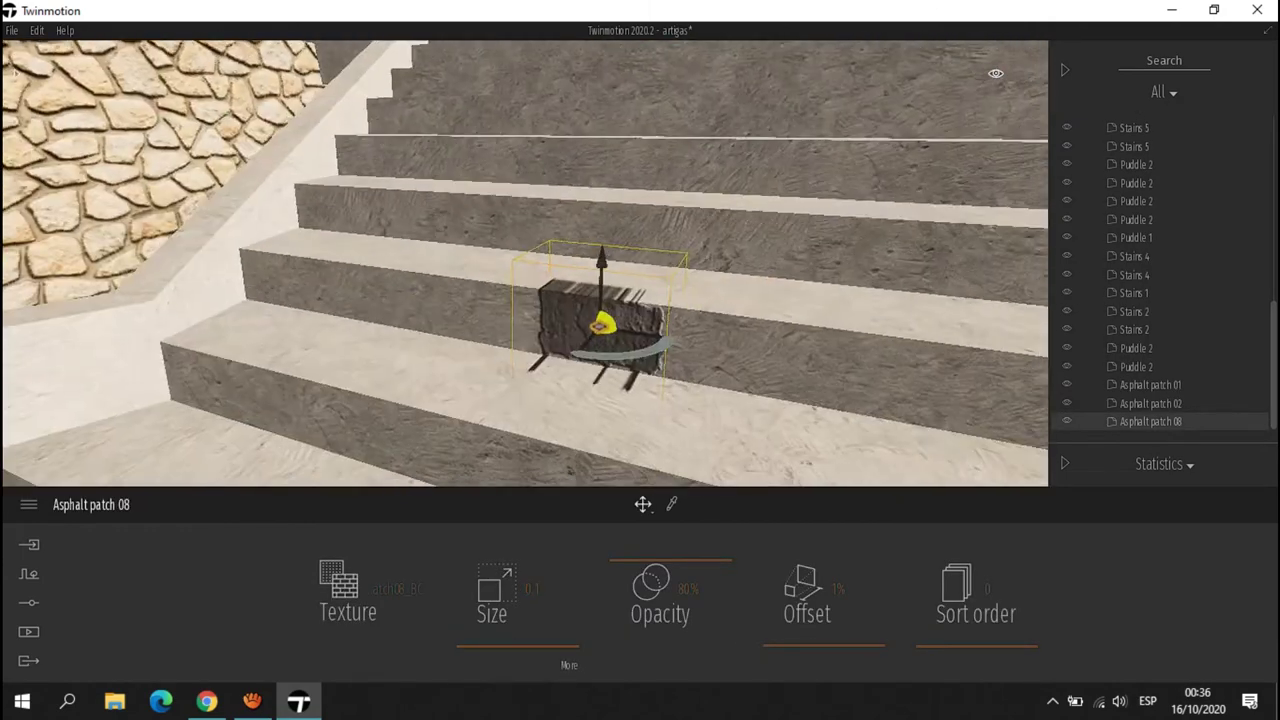
left_click_drag(563, 298, 389, 406)
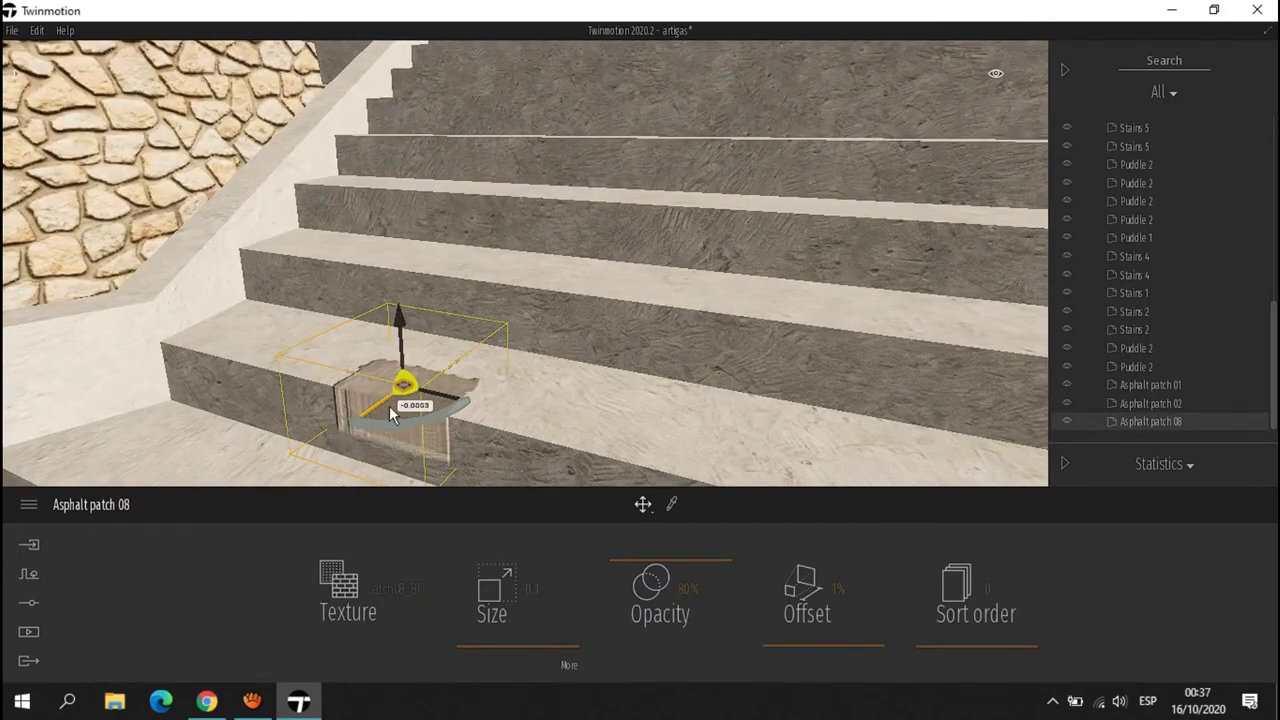
key("f")
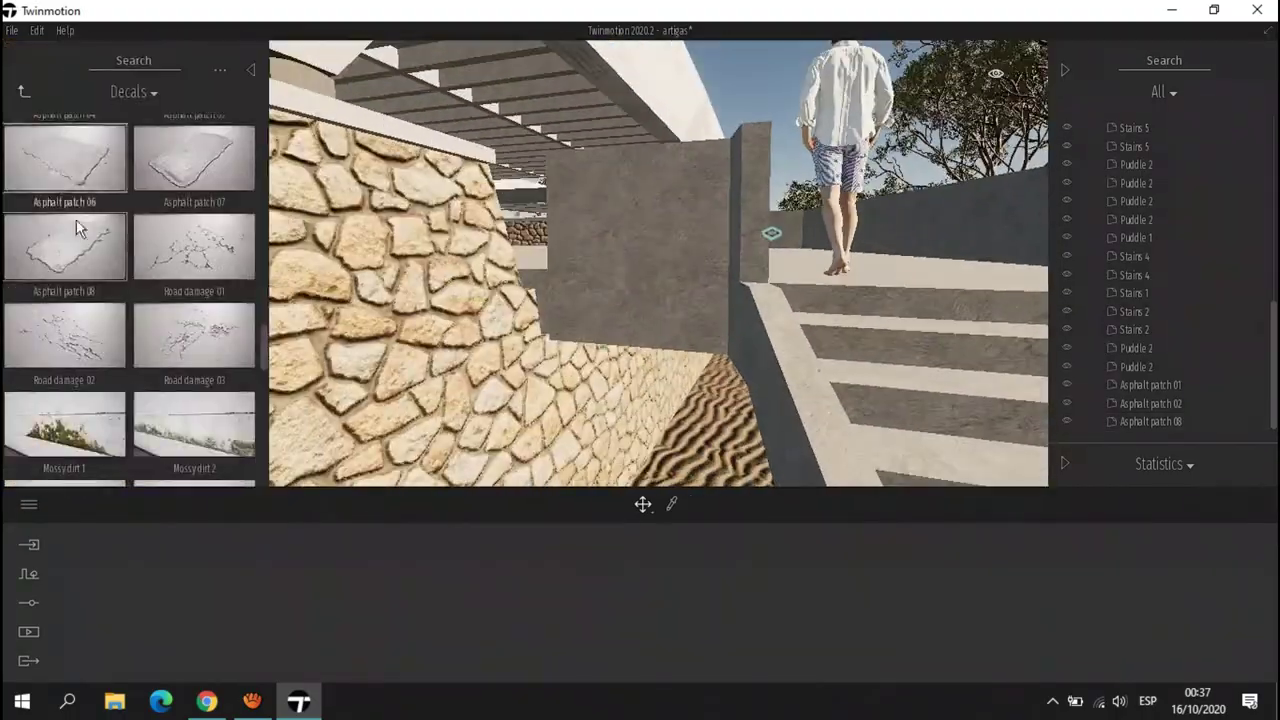
Place another decal on the lower part of the dark concrete wall beside the stone wall.
scroll(78, 229, "up", 5)
left_click_drag(110, 340, 672, 325)
key("f")
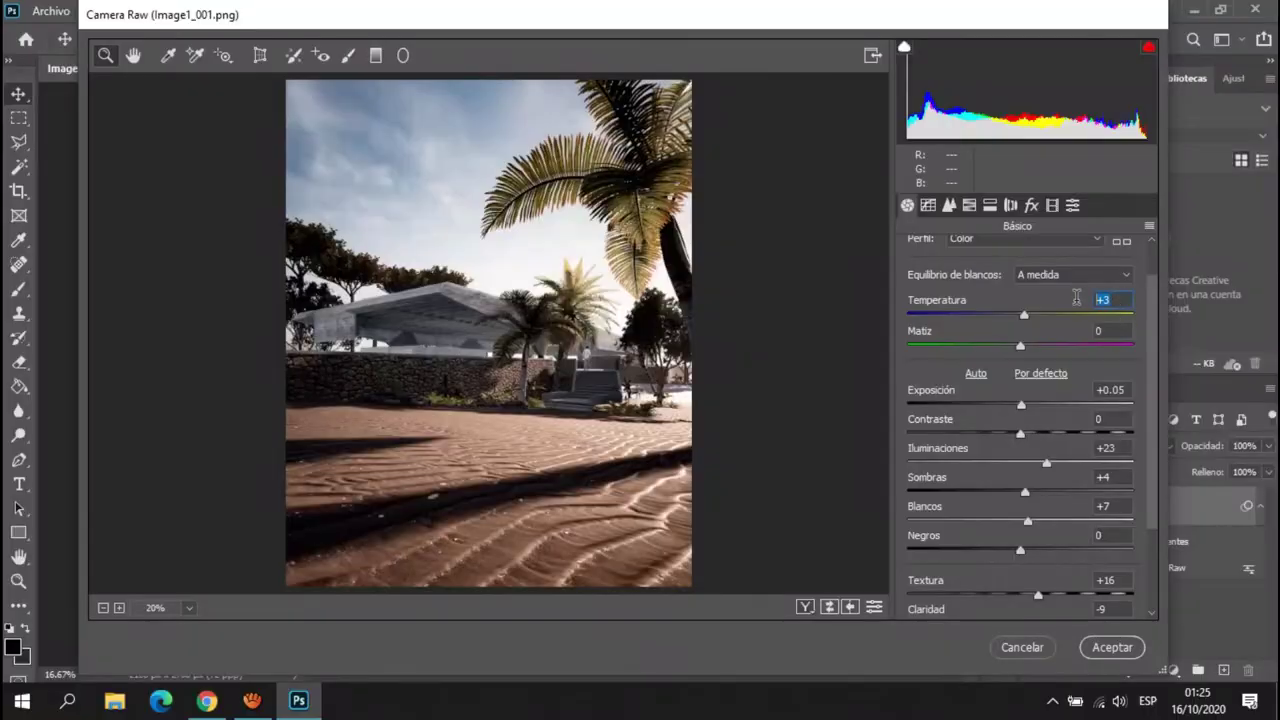
In Photoshop, review the Camera Raw adjustment categories for Image1_001.png and apply the filter.
scroll(1076, 298, "down", 3)
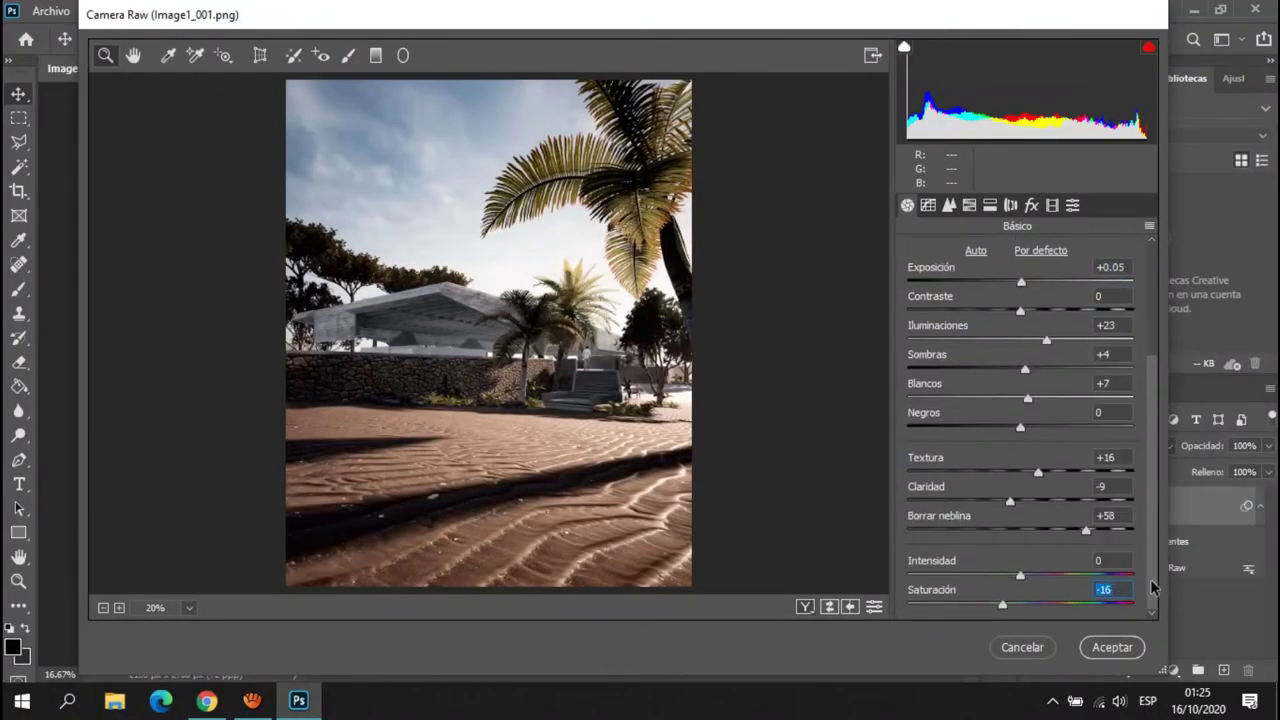
left_click(928, 205)
left_click(949, 205)
left_click(969, 205)
left_click(989, 205)
left_click(1010, 205)
left_click(1031, 205)
left_click(907, 205)
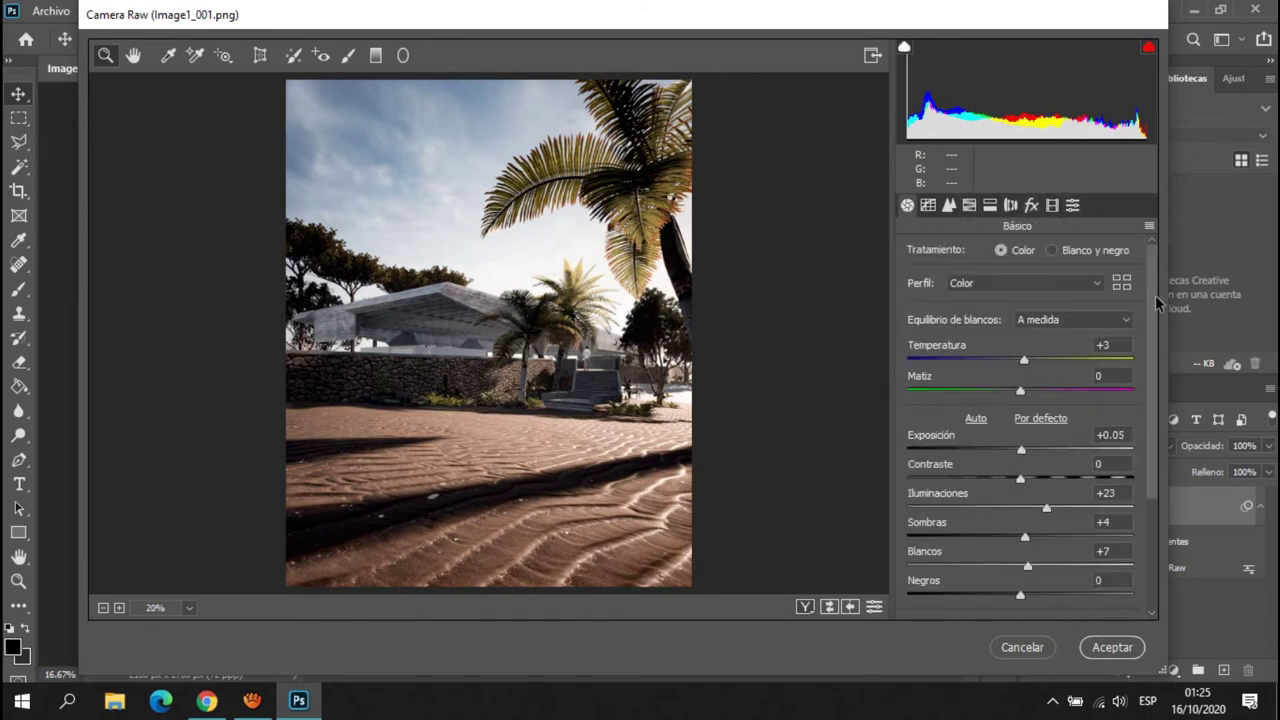
left_click(1112, 647)
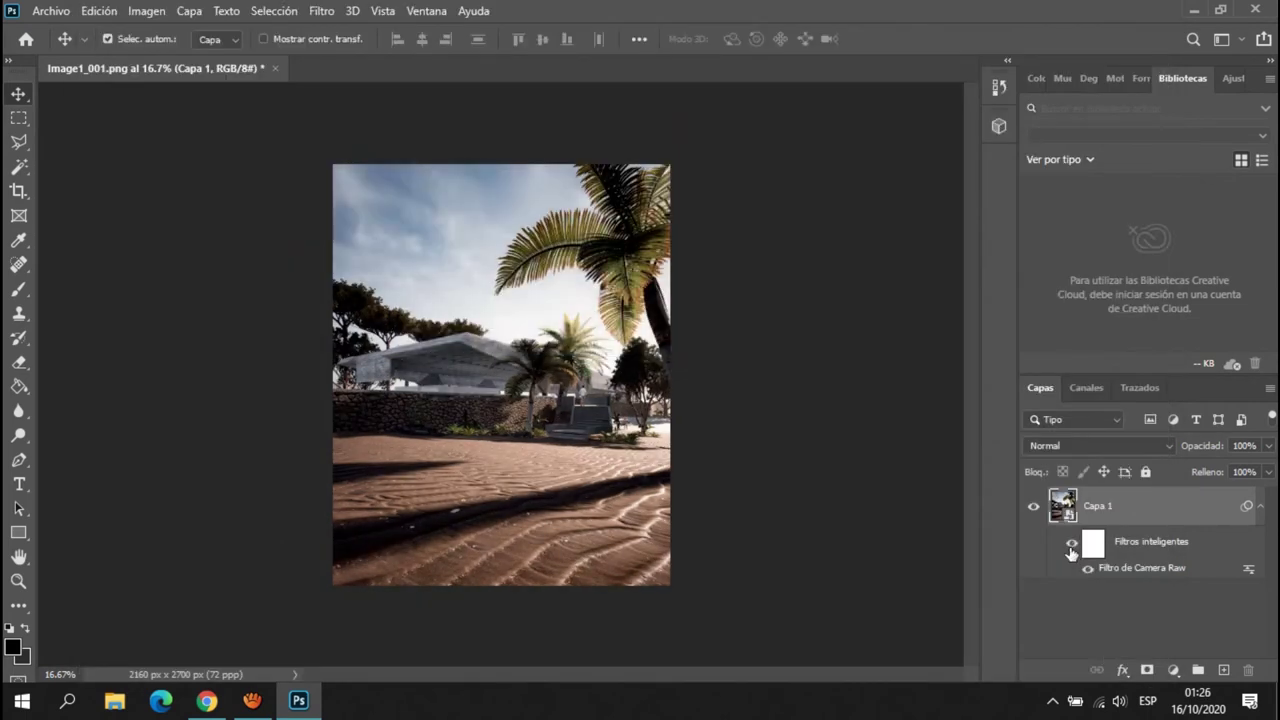
Position the light-flare layer from Lucesps.psd over the render's sunlit upper corner and enlarge it to 173.13%.
left_click_drag(575, 398, 632, 293)
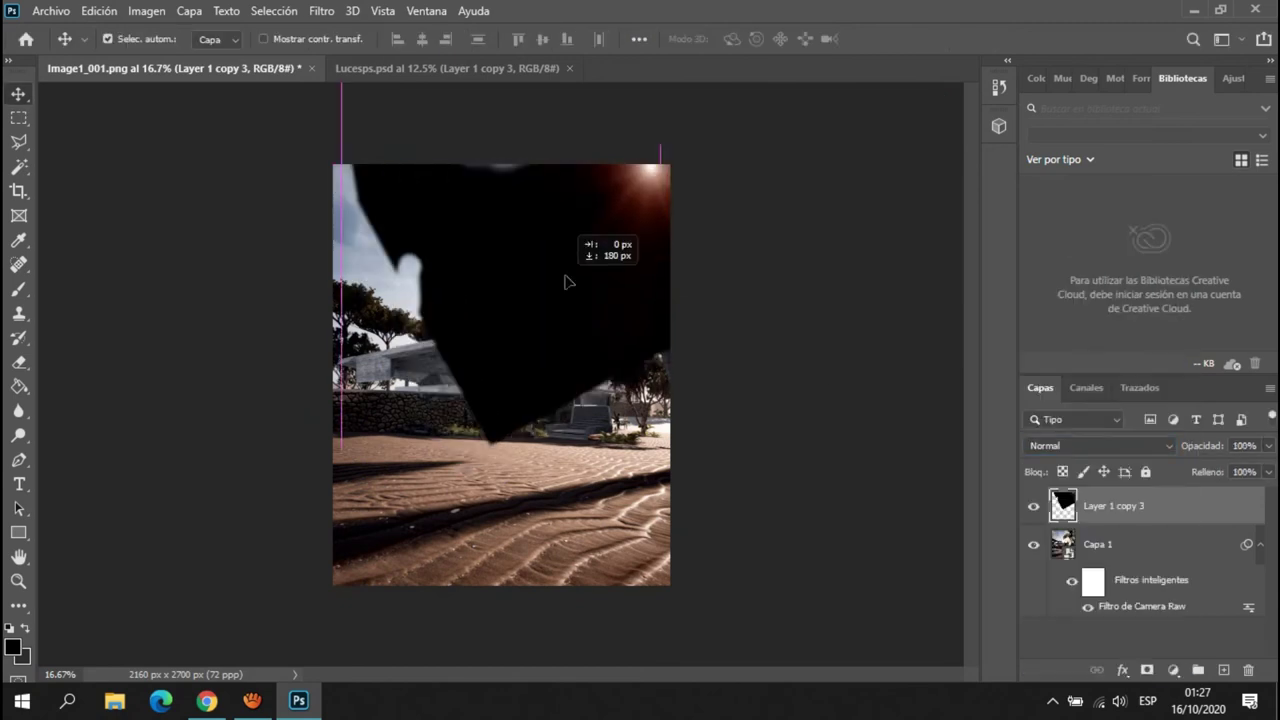
left_click_drag(577, 277, 483, 455)
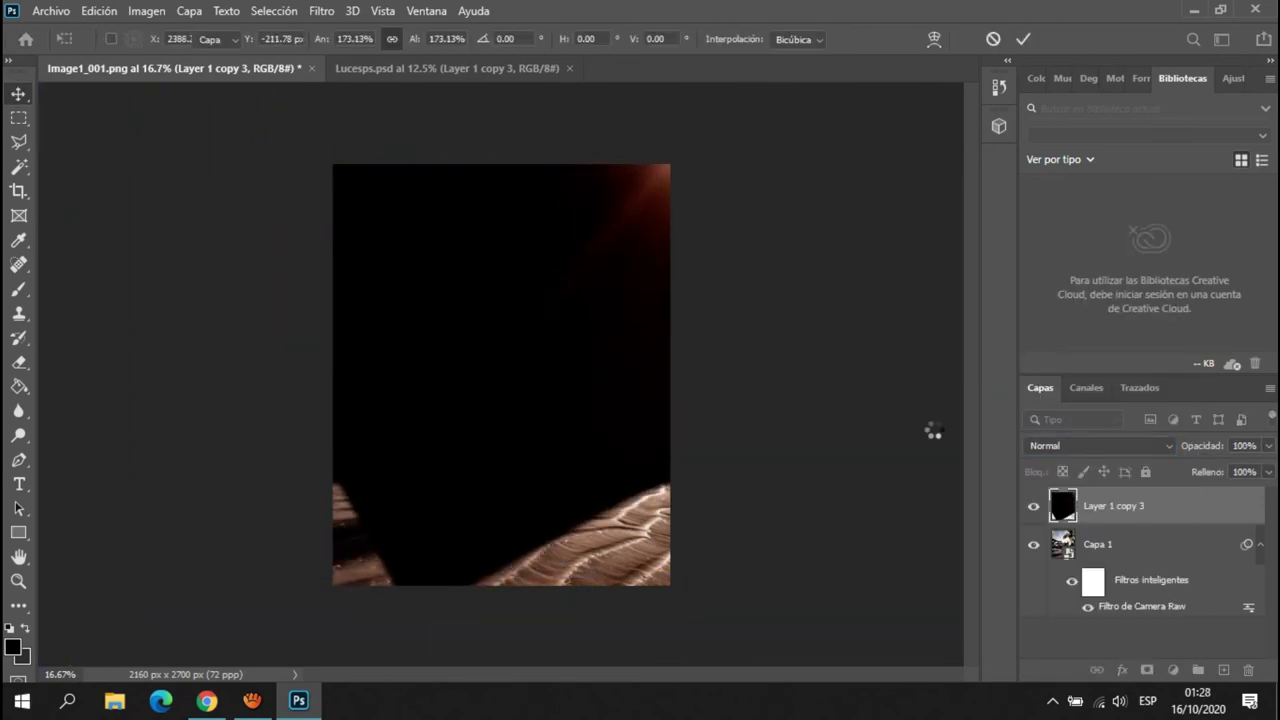
Blend the light-flare layer in Trama mode, lower its fill below 37%, and toggle its visibility to compare the effect.
left_click(1100, 445)
left_click(1060, 366)
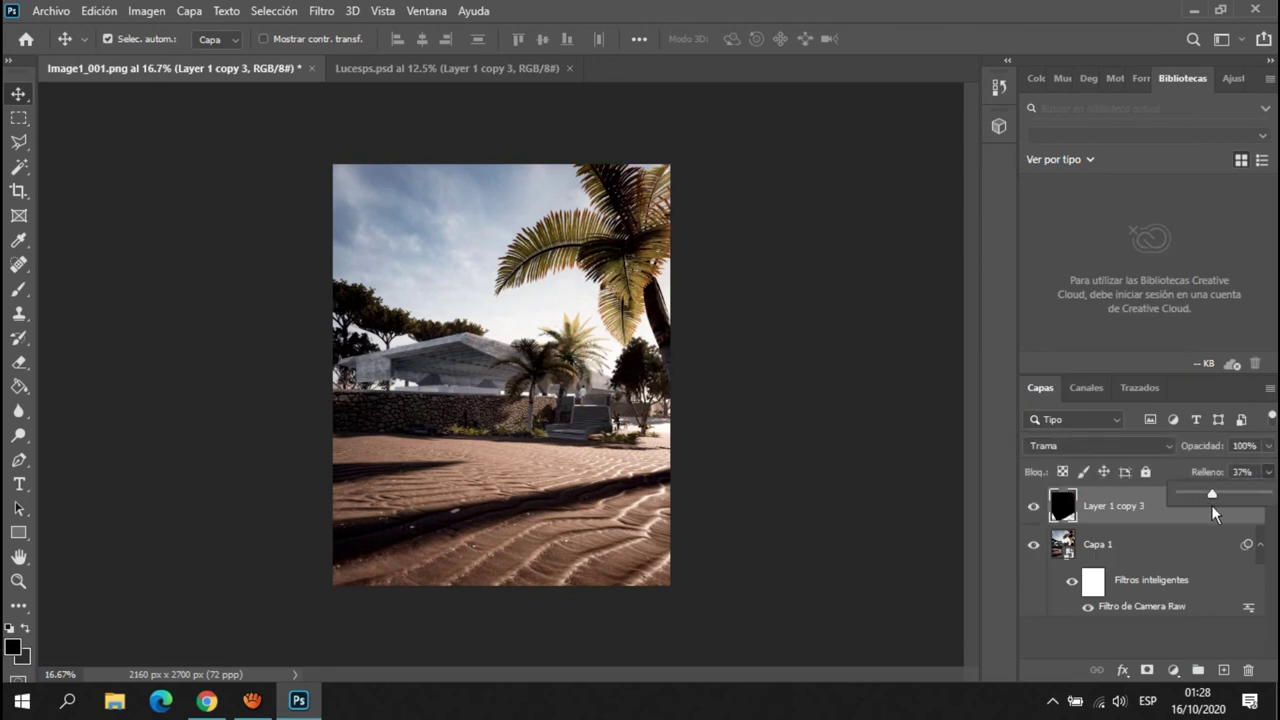
left_click_drag(1213, 513, 1196, 513)
left_click(1033, 506)
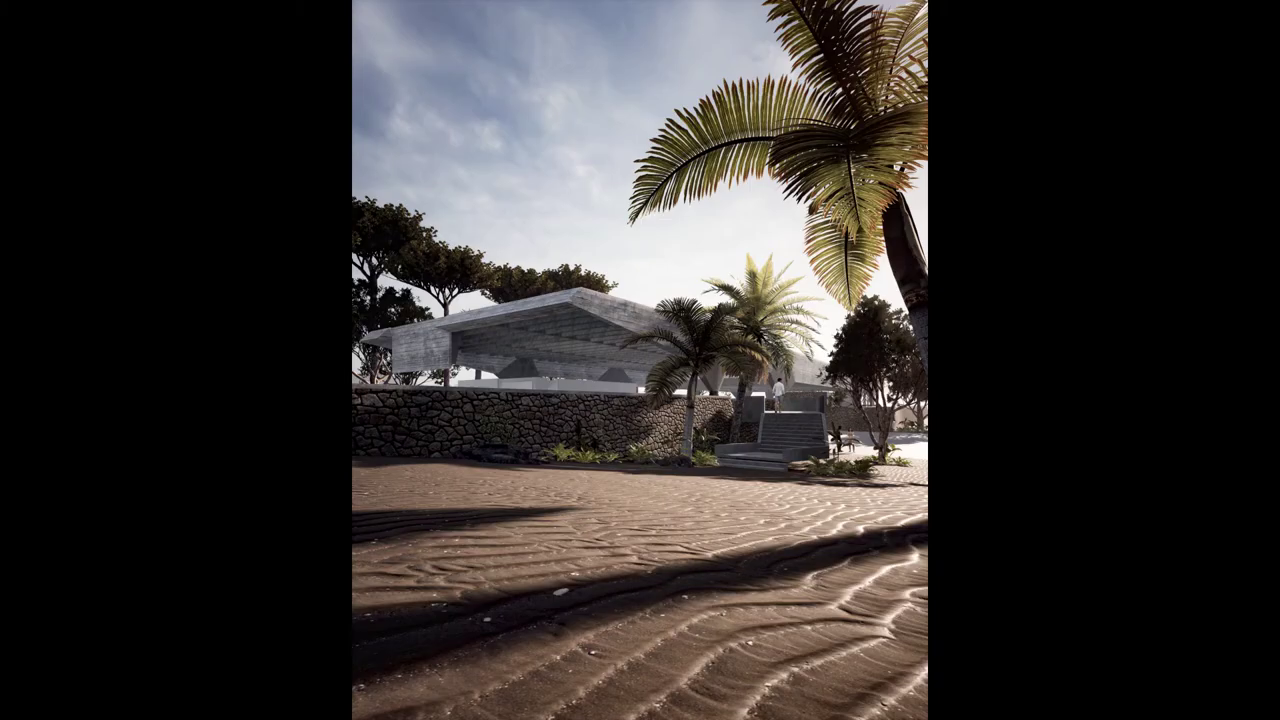